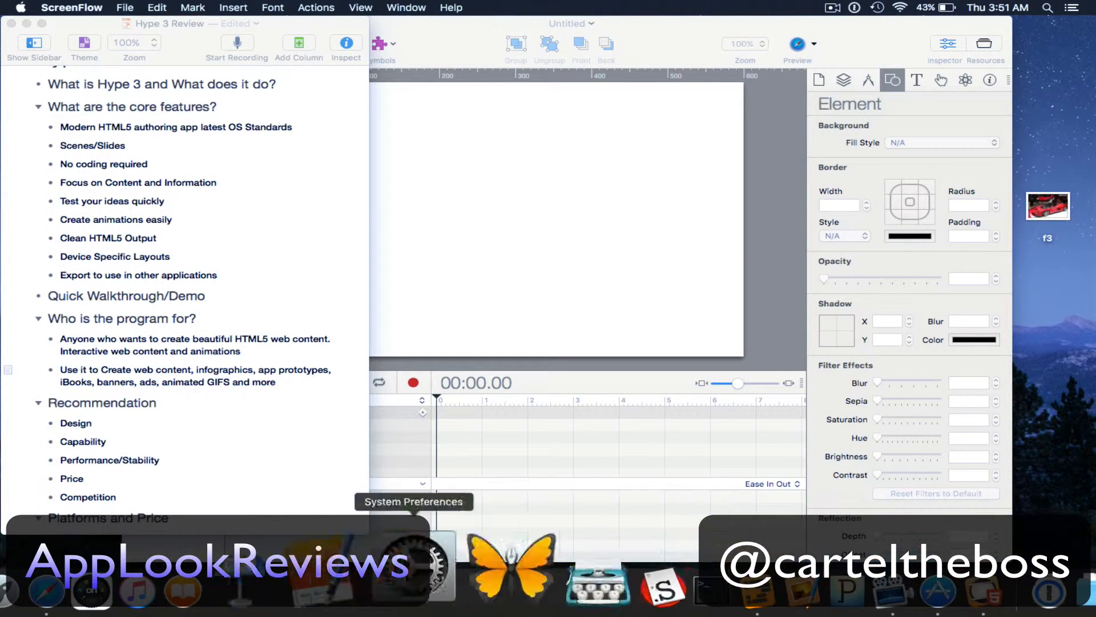
Bring Safari forward on the Tumult Hype 3 tab and make it full screen.
{"action": "left_click", "coordinate": [135, 590]}
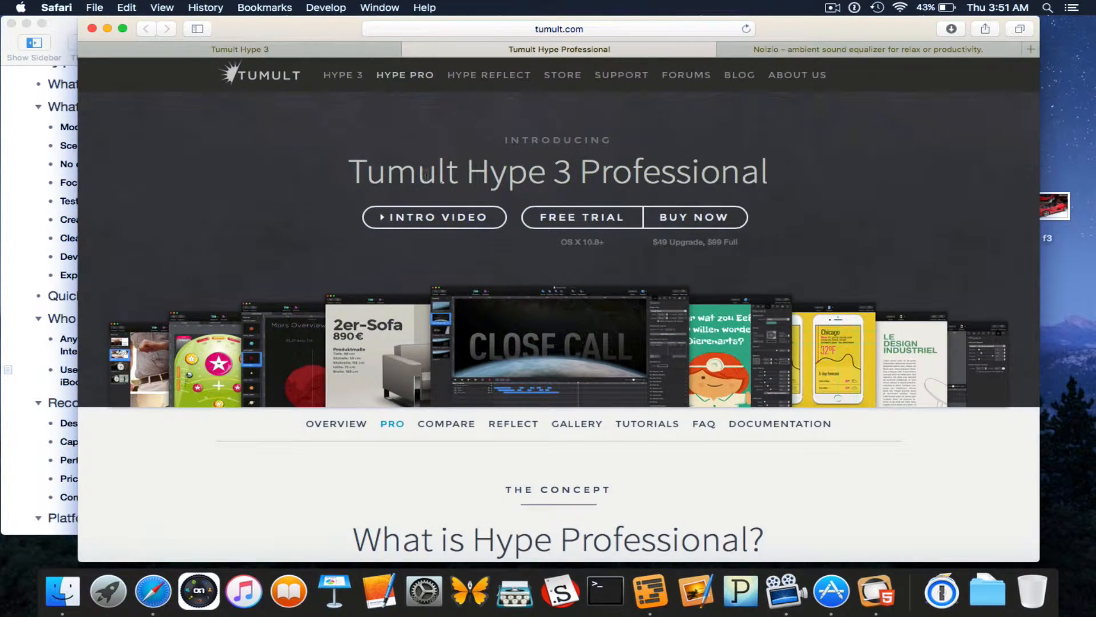
{"action": "key", "text": "ctrl+shift+Tab"}
{"action": "scroll", "coordinate": [454, 338], "scroll_direction": "up", "scroll_amount": 20}
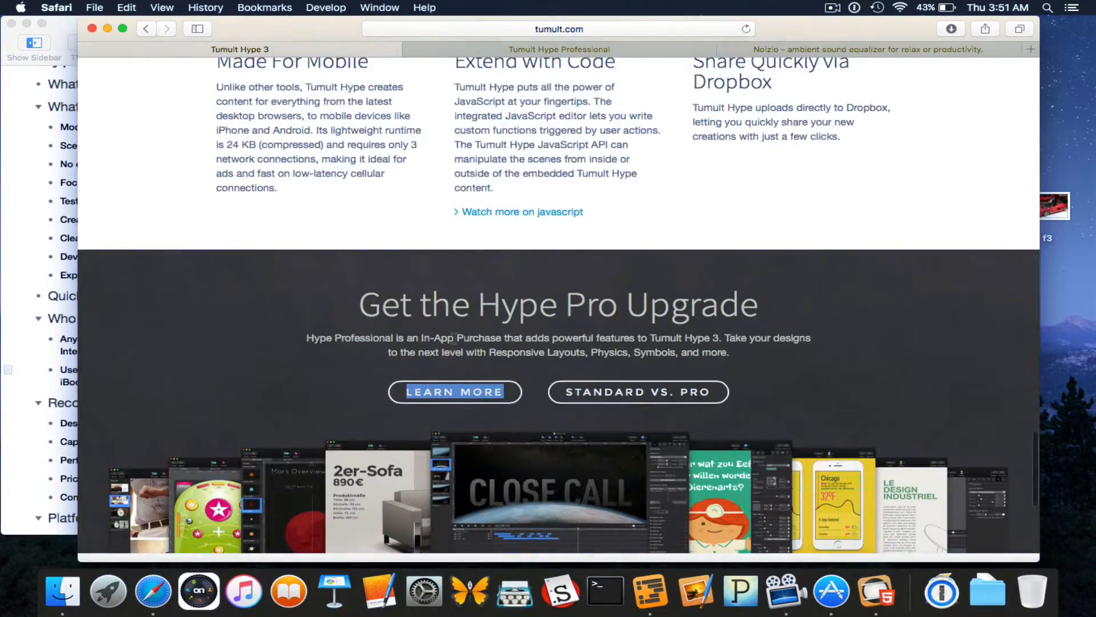
{"action": "scroll", "coordinate": [454, 338], "scroll_direction": "up", "scroll_amount": 10}
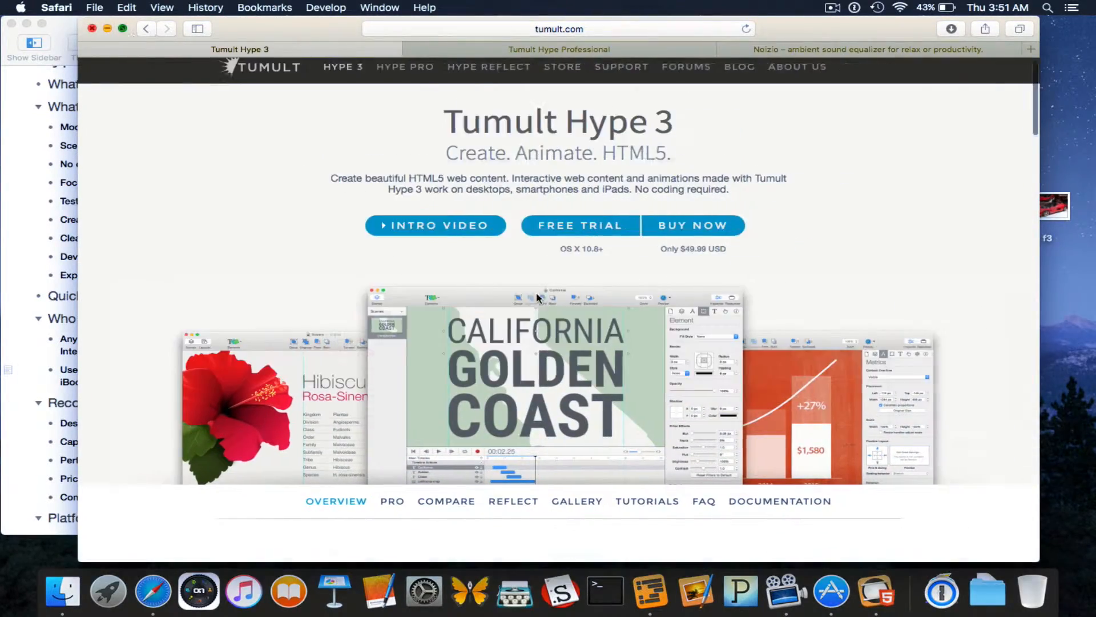
{"action": "left_click", "coordinate": [124, 30]}
Scroll through the Tumult Hype 3 overview page, including its $49.99 price.
{"action": "scroll", "coordinate": [451, 353], "scroll_direction": "down", "scroll_amount": 5}
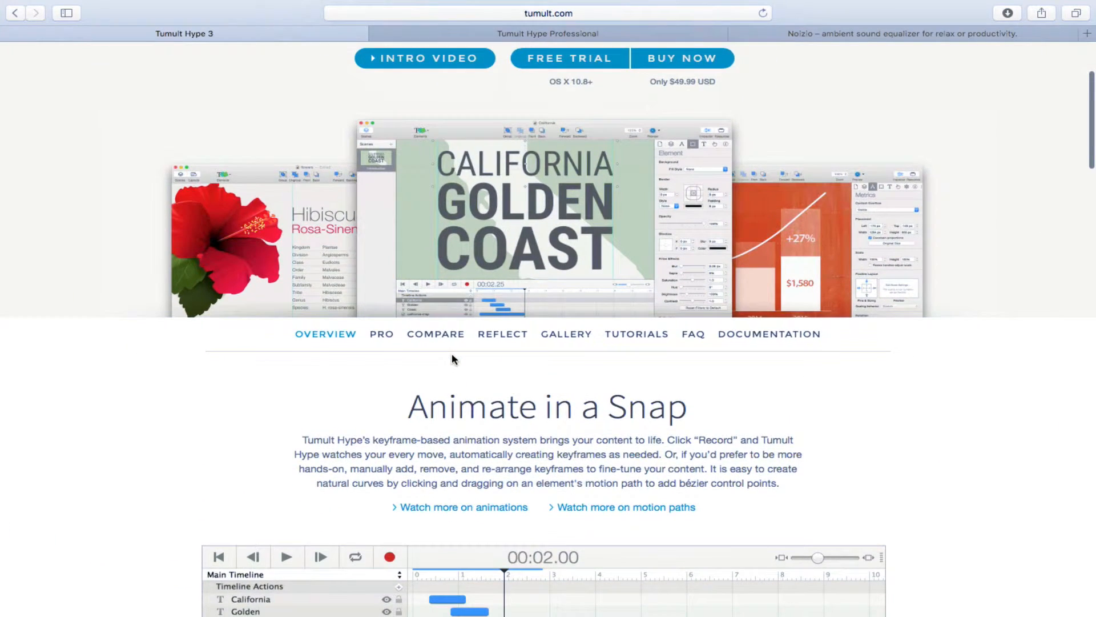
{"action": "scroll", "coordinate": [451, 355], "scroll_direction": "down", "scroll_amount": 3}
{"action": "scroll", "coordinate": [452, 355], "scroll_direction": "up", "scroll_amount": 6}
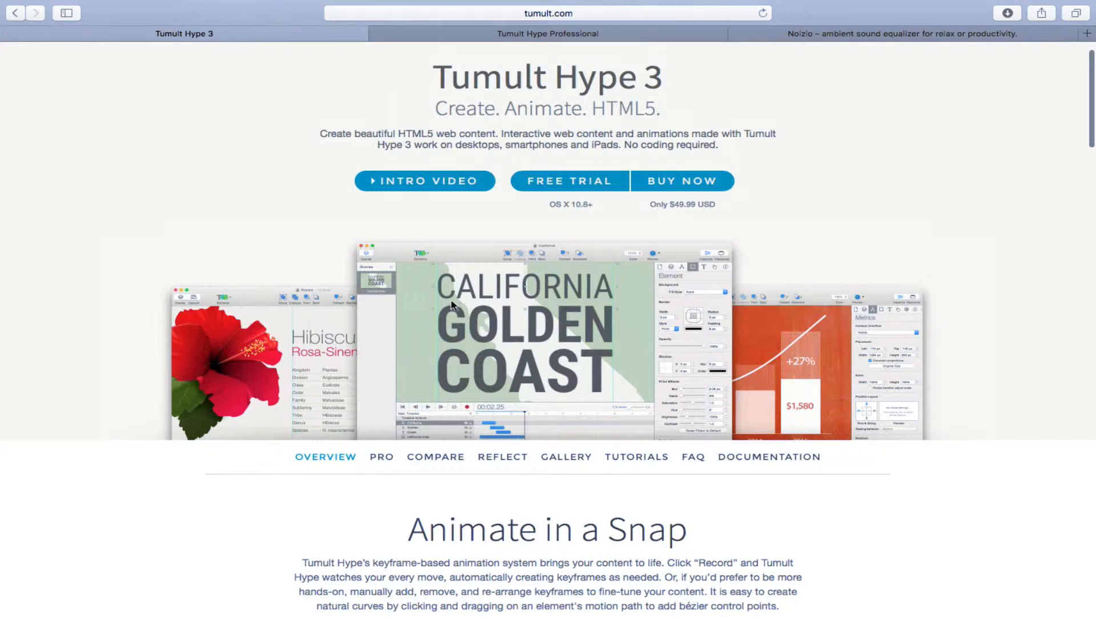
{"action": "scroll", "coordinate": [451, 306], "scroll_direction": "down", "scroll_amount": 3}
{"action": "scroll", "coordinate": [451, 306], "scroll_direction": "down", "scroll_amount": 5}
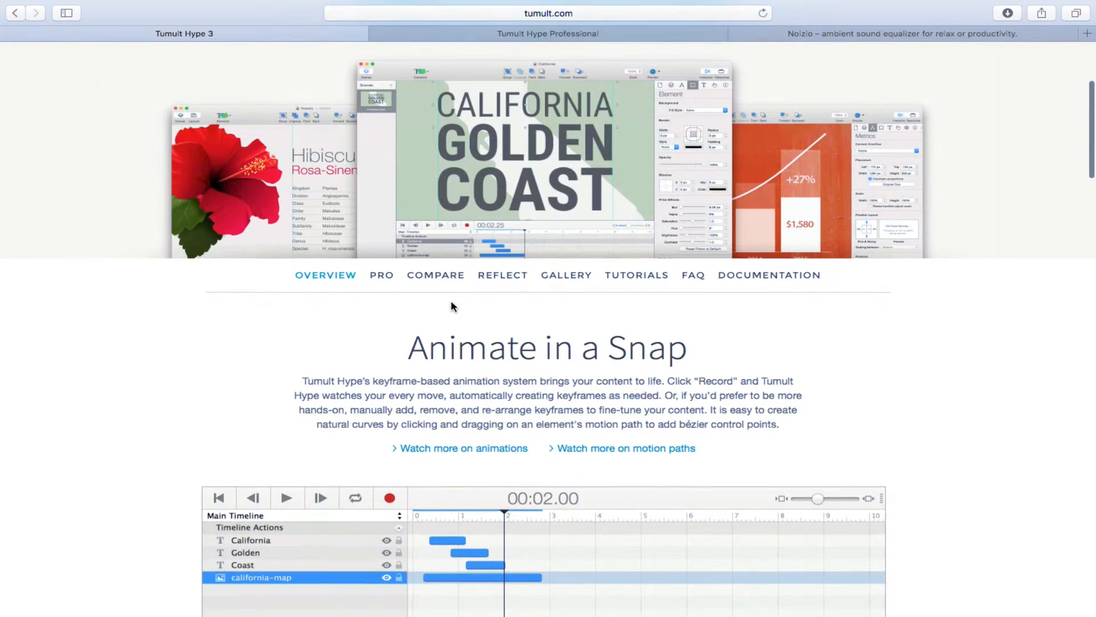
{"action": "scroll", "coordinate": [428, 305], "scroll_direction": "down", "scroll_amount": 5}
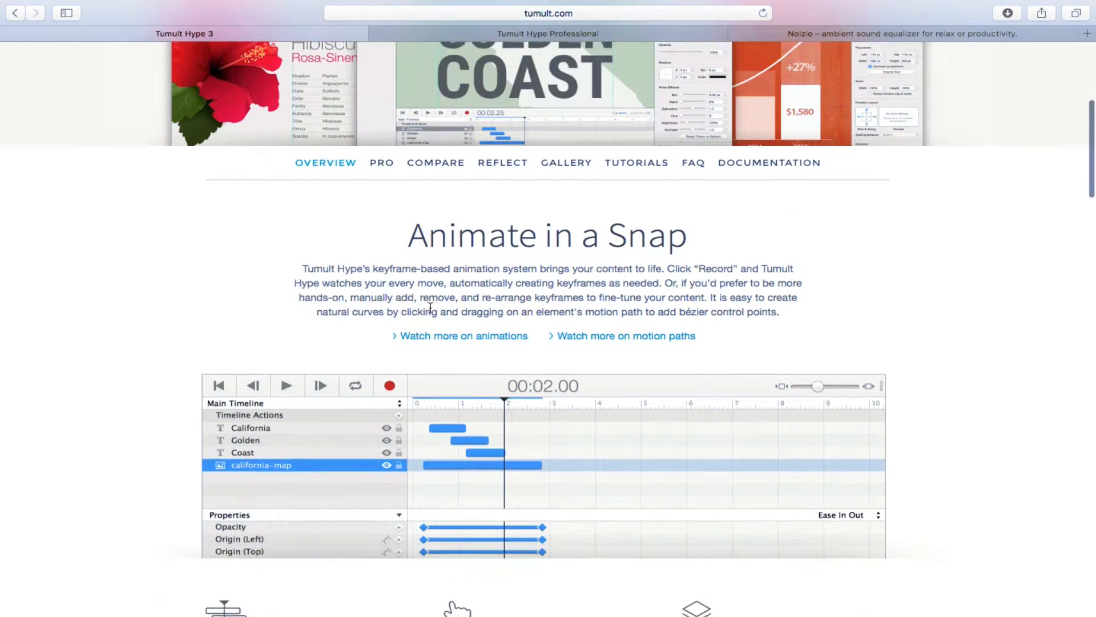
{"action": "scroll", "coordinate": [430, 309], "scroll_direction": "down", "scroll_amount": 12}
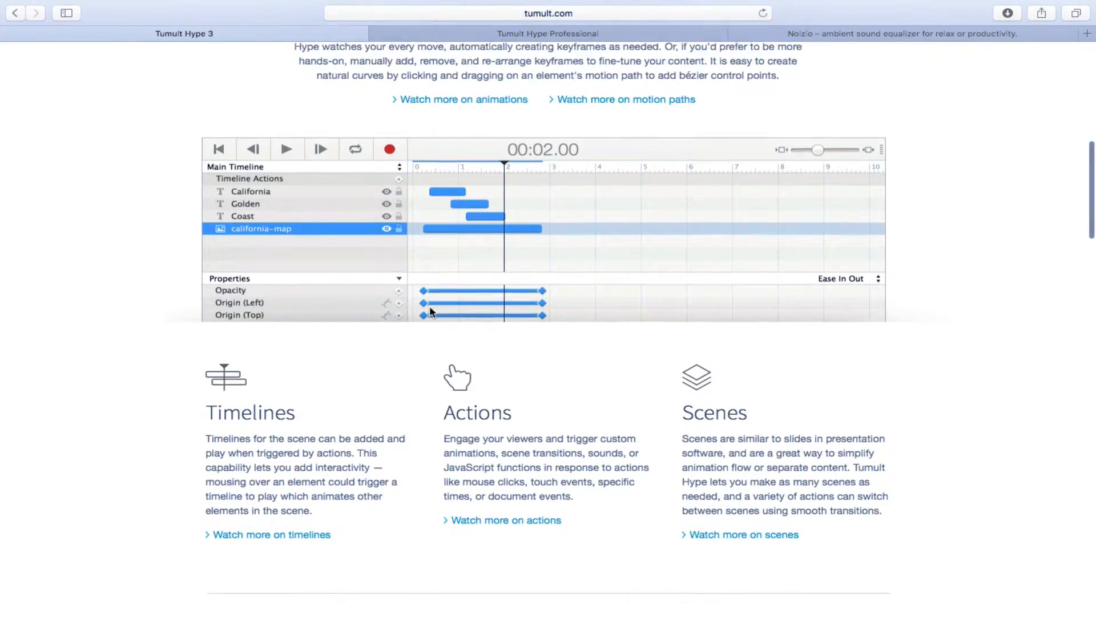
{"action": "scroll", "coordinate": [429, 307], "scroll_direction": "down", "scroll_amount": 5}
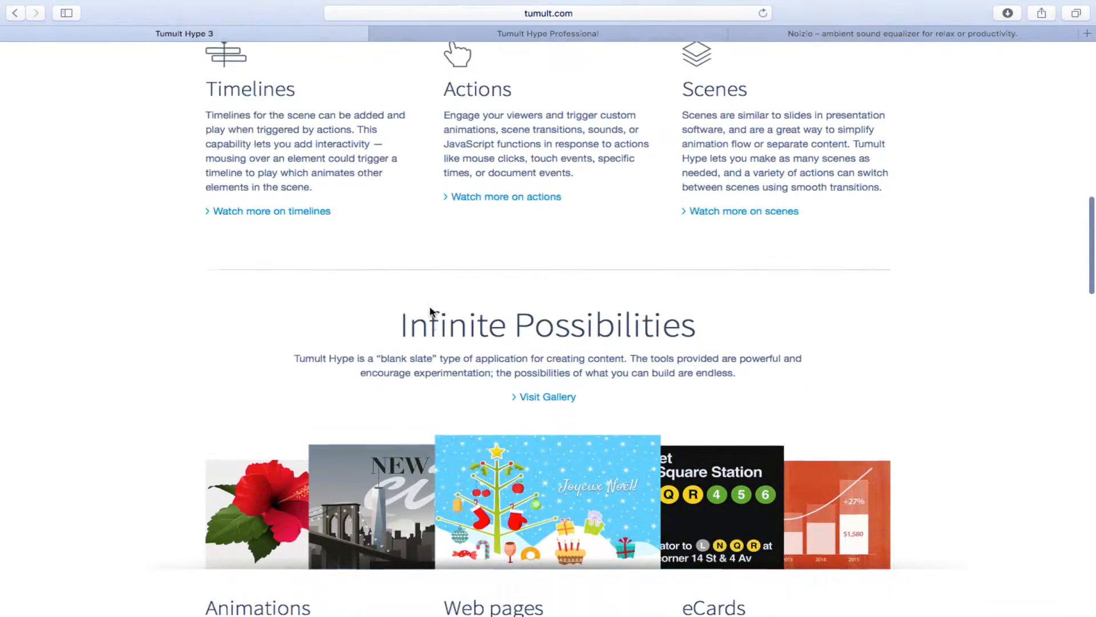
{"action": "scroll", "coordinate": [430, 311], "scroll_direction": "down", "scroll_amount": 13}
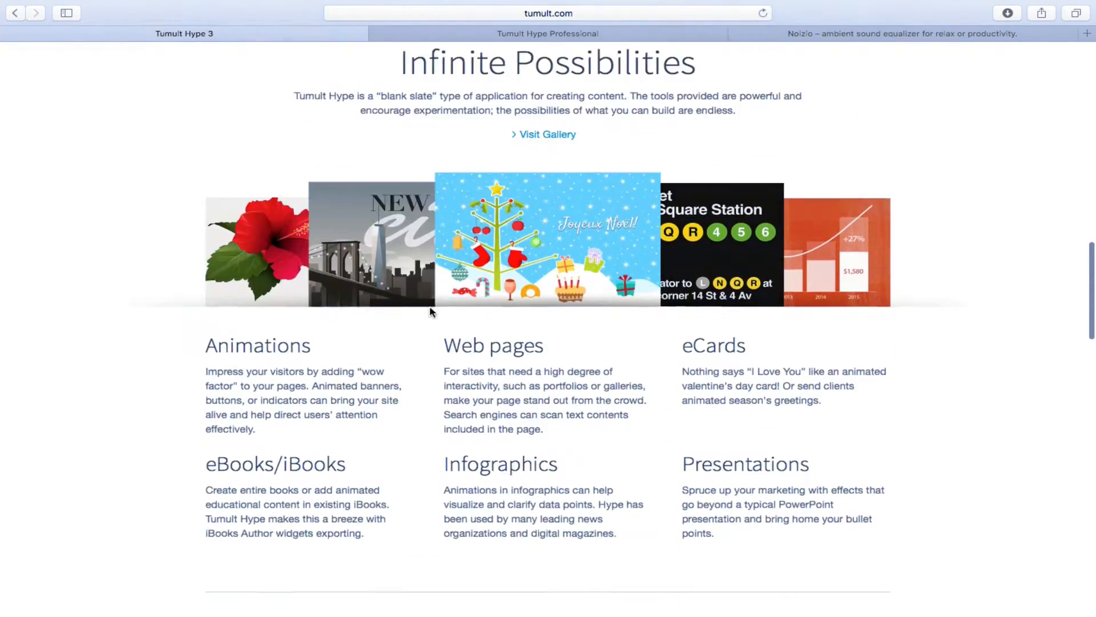
{"action": "scroll", "coordinate": [429, 311], "scroll_direction": "down", "scroll_amount": 9}
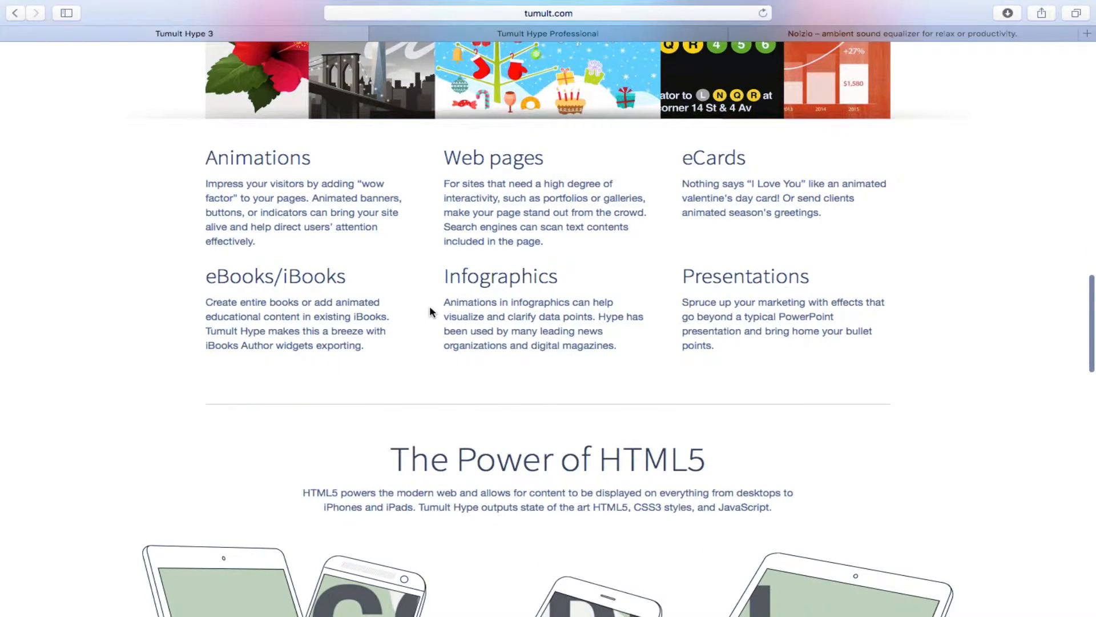
{"action": "scroll", "coordinate": [430, 307], "scroll_direction": "down", "scroll_amount": 14}
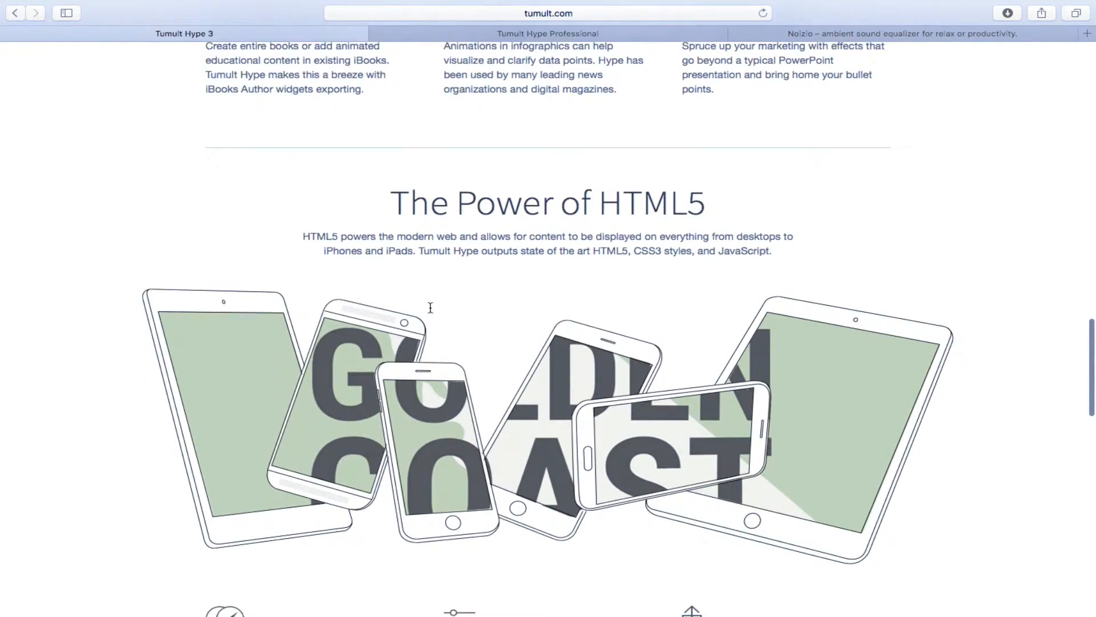
{"action": "scroll", "coordinate": [430, 309], "scroll_direction": "down", "scroll_amount": 10}
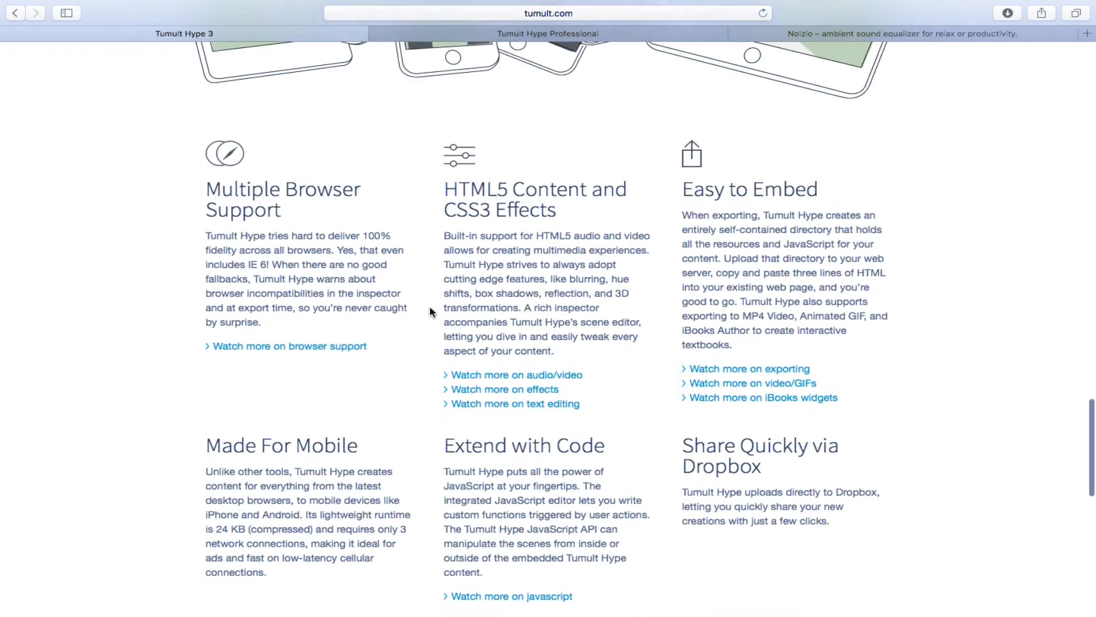
{"action": "scroll", "coordinate": [430, 306], "scroll_direction": "down", "scroll_amount": 20}
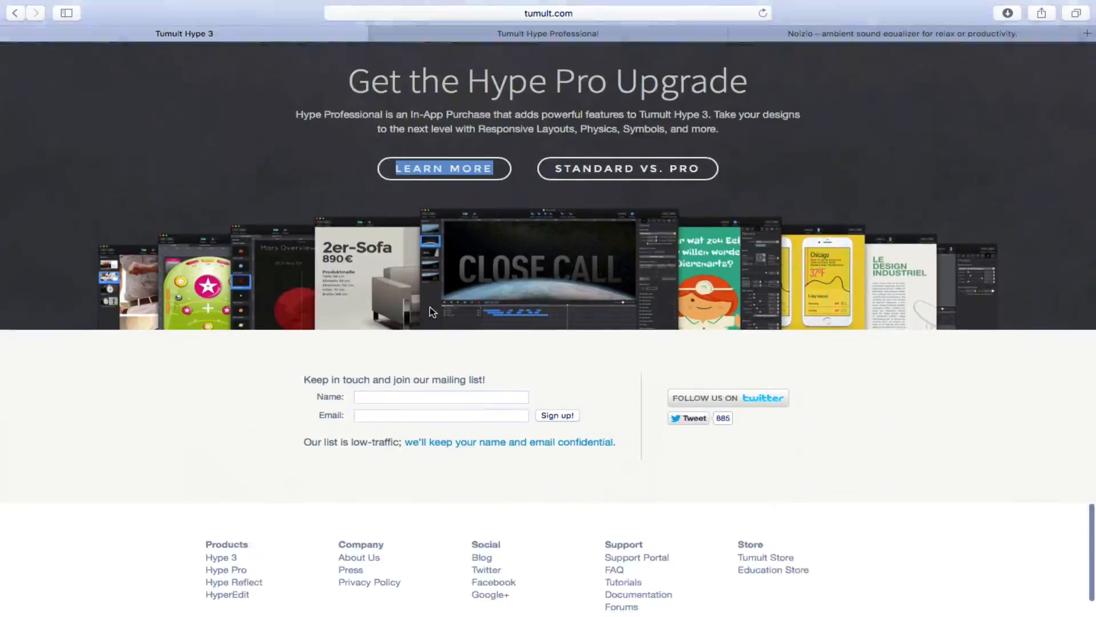
{"action": "scroll", "coordinate": [432, 311], "scroll_direction": "up", "scroll_amount": 7}
{"action": "scroll", "coordinate": [432, 312], "scroll_direction": "up", "scroll_amount": 20}
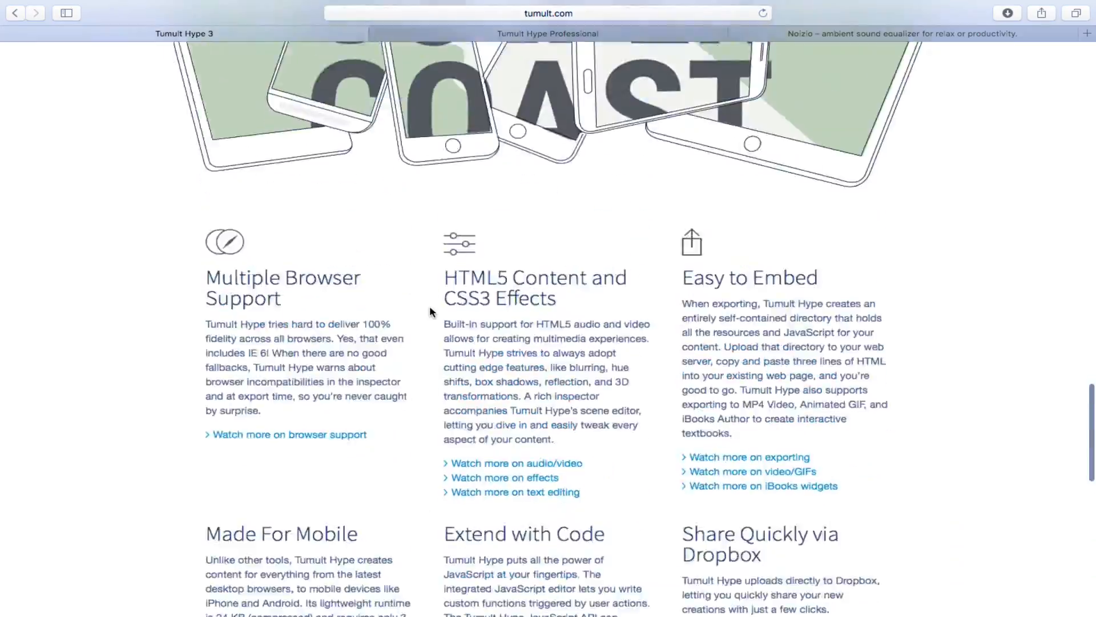
{"action": "scroll", "coordinate": [429, 312], "scroll_direction": "up", "scroll_amount": 20}
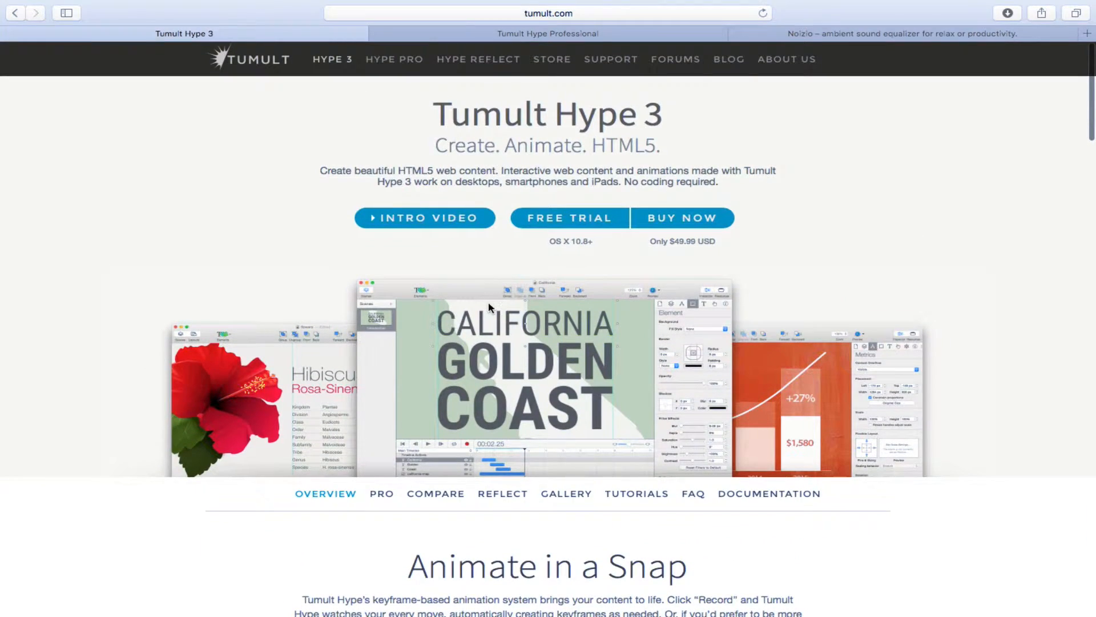
{"action": "scroll", "coordinate": [488, 301], "scroll_direction": "down", "scroll_amount": 4}
Open the Hype gallery, then the Tumult Hype Professional page and scroll down it.
{"action": "left_click", "coordinate": [560, 314]}
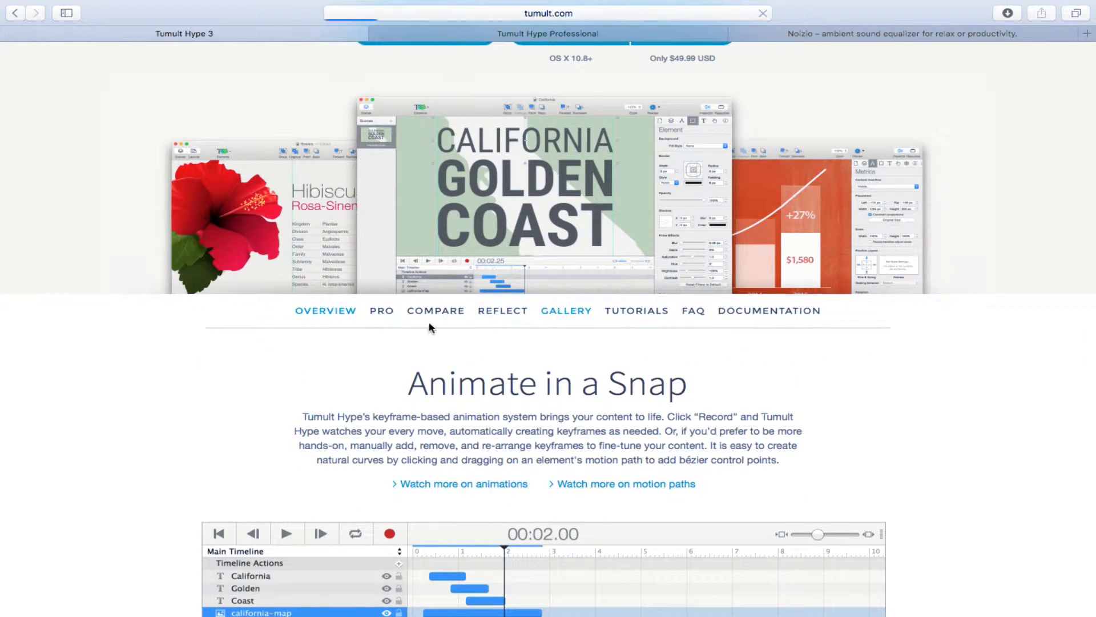
{"action": "scroll", "coordinate": [137, 423], "scroll_direction": "down", "scroll_amount": 5}
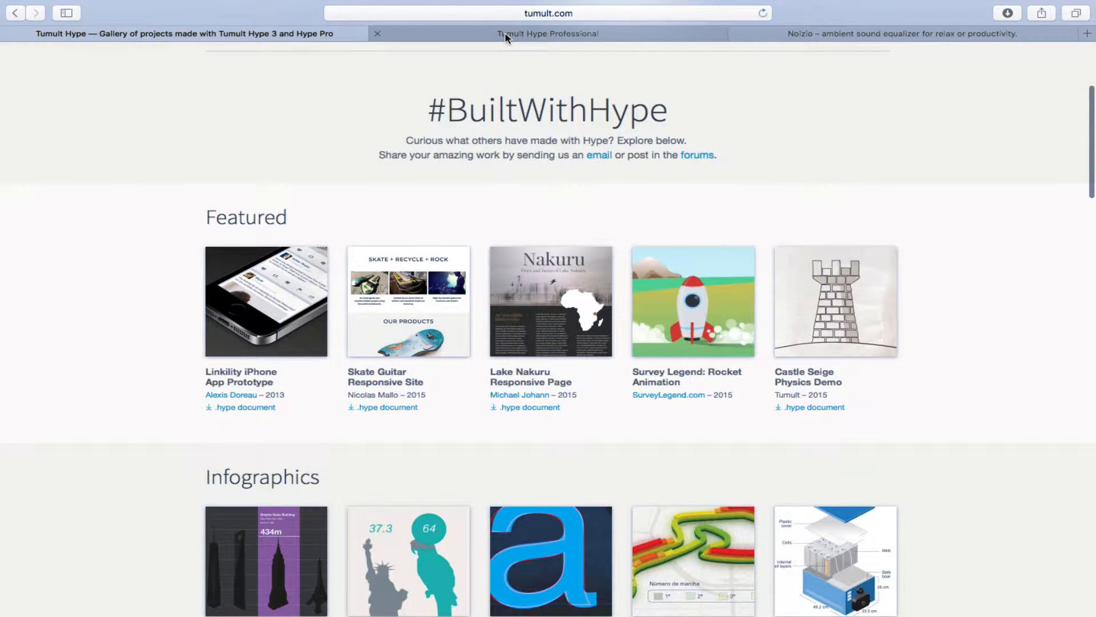
{"action": "left_click", "coordinate": [455, 33]}
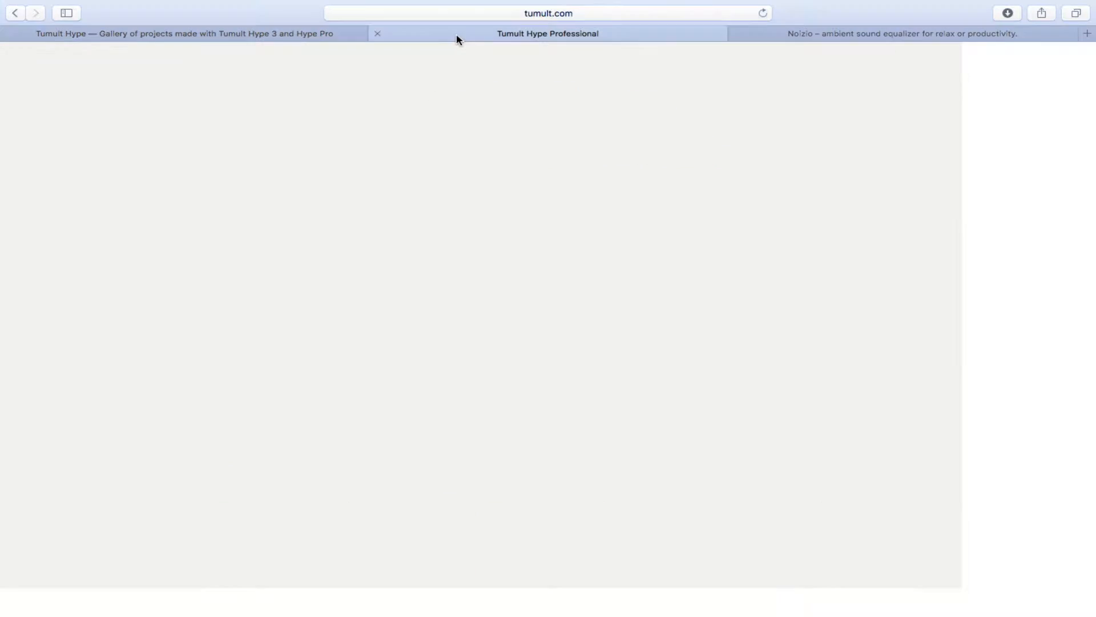
{"action": "scroll", "coordinate": [334, 364], "scroll_direction": "down", "scroll_amount": 3}
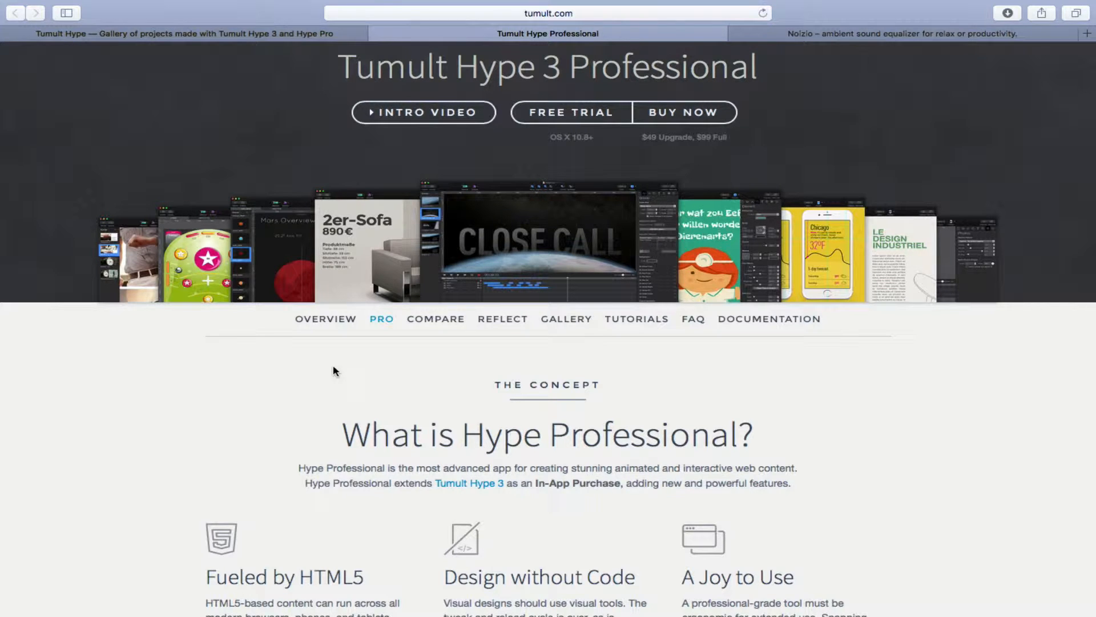
{"action": "scroll", "coordinate": [333, 366], "scroll_direction": "down", "scroll_amount": 5}
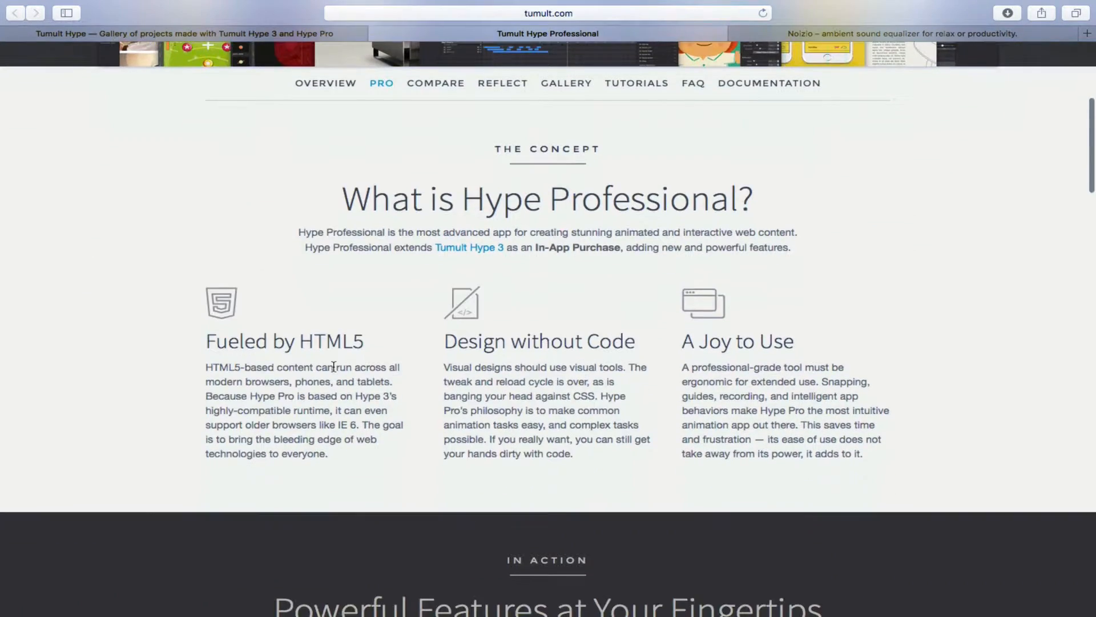
{"action": "scroll", "coordinate": [333, 366], "scroll_direction": "down", "scroll_amount": 3}
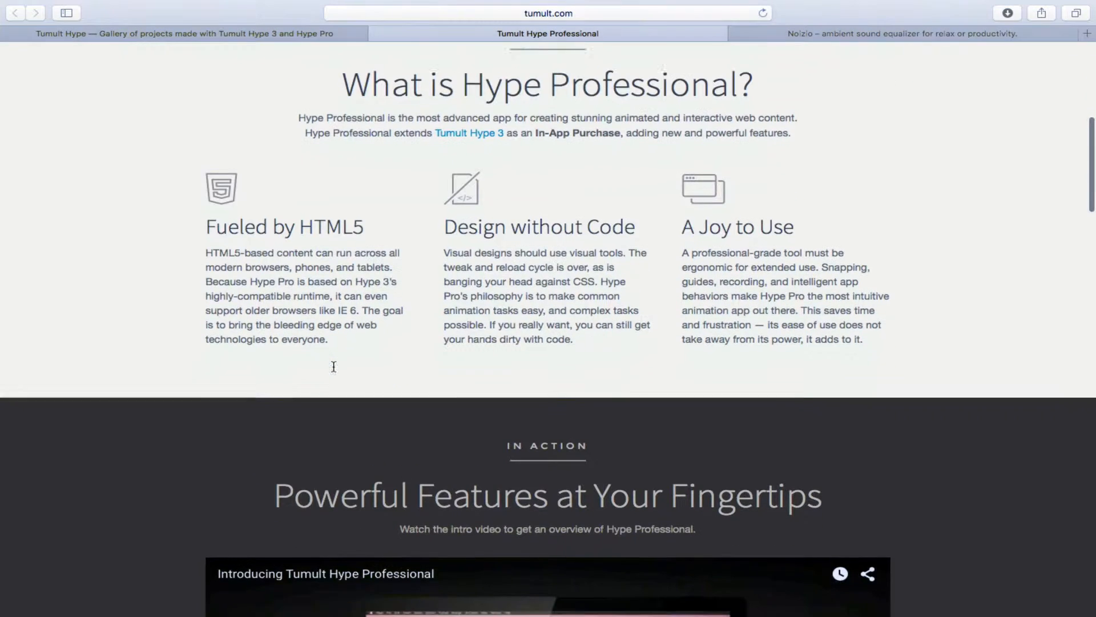
{"action": "scroll", "coordinate": [390, 199], "scroll_direction": "down", "scroll_amount": 7}
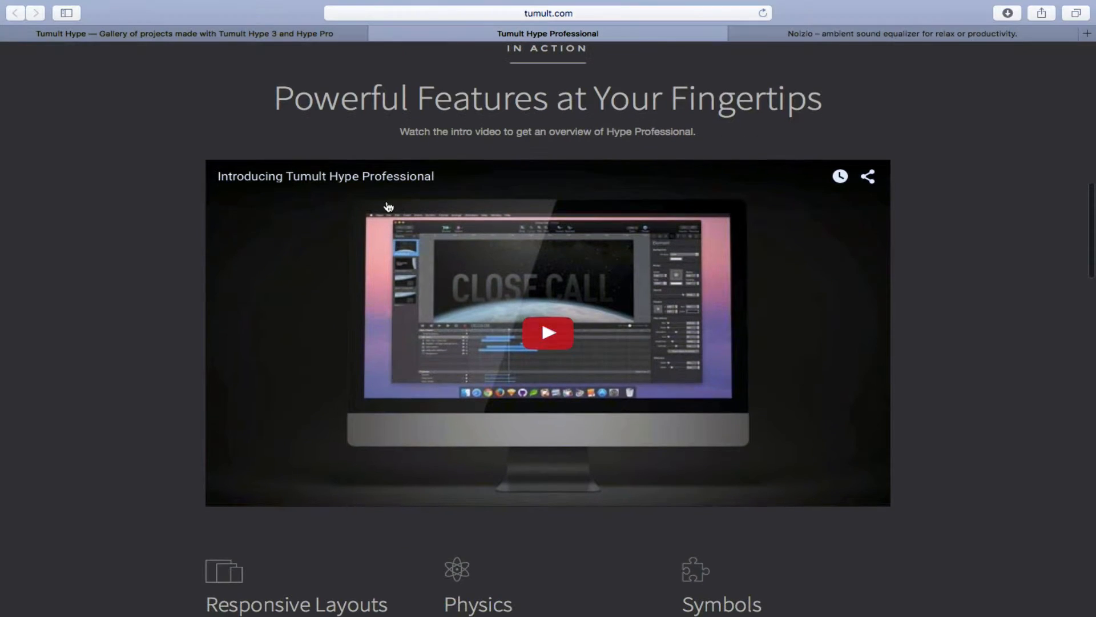
{"action": "scroll", "coordinate": [147, 377], "scroll_direction": "down", "scroll_amount": 5}
Finish reading the Hype Professional page and leave the full-screen browser for the desktop.
{"action": "scroll", "coordinate": [147, 377], "scroll_direction": "down", "scroll_amount": 6}
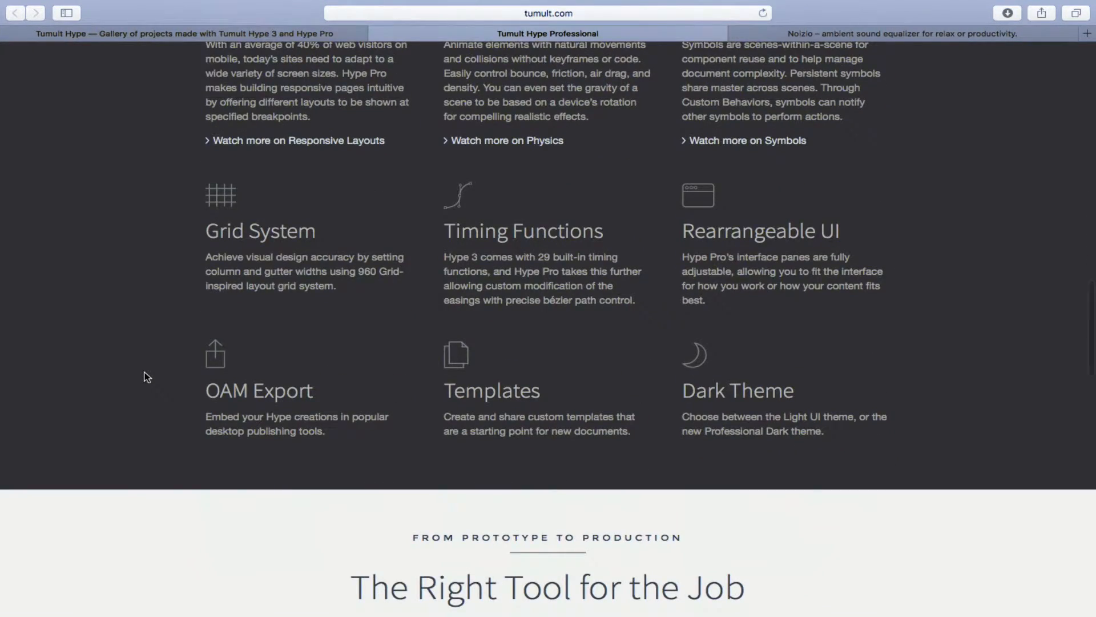
{"action": "scroll", "coordinate": [147, 377], "scroll_direction": "down", "scroll_amount": 6}
{"action": "scroll", "coordinate": [147, 376], "scroll_direction": "down", "scroll_amount": 10}
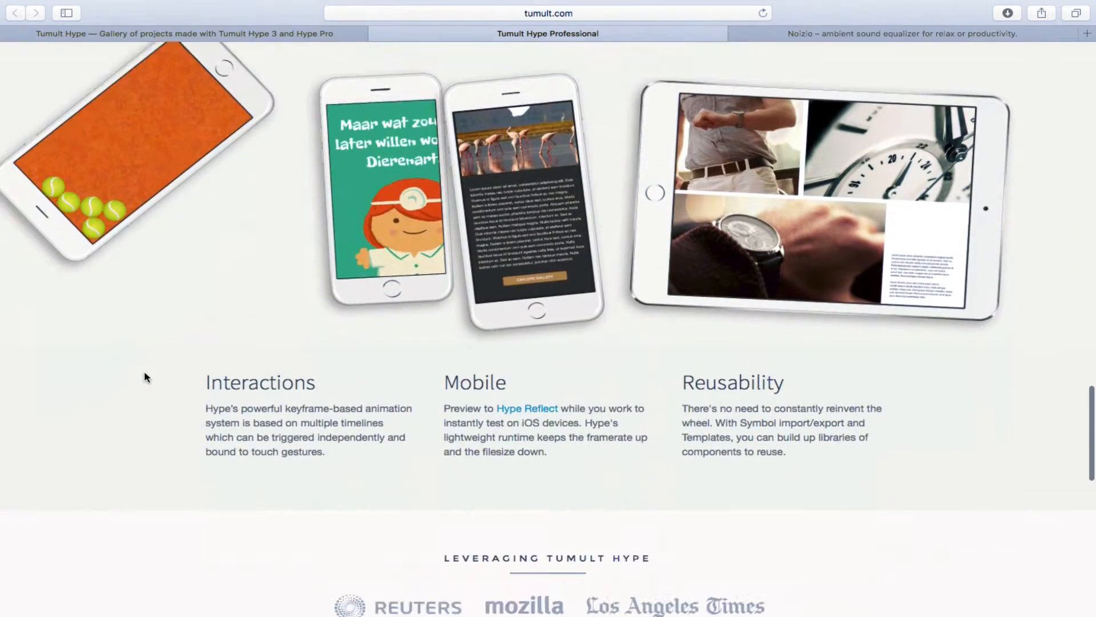
{"action": "scroll", "coordinate": [147, 377], "scroll_direction": "down", "scroll_amount": 8}
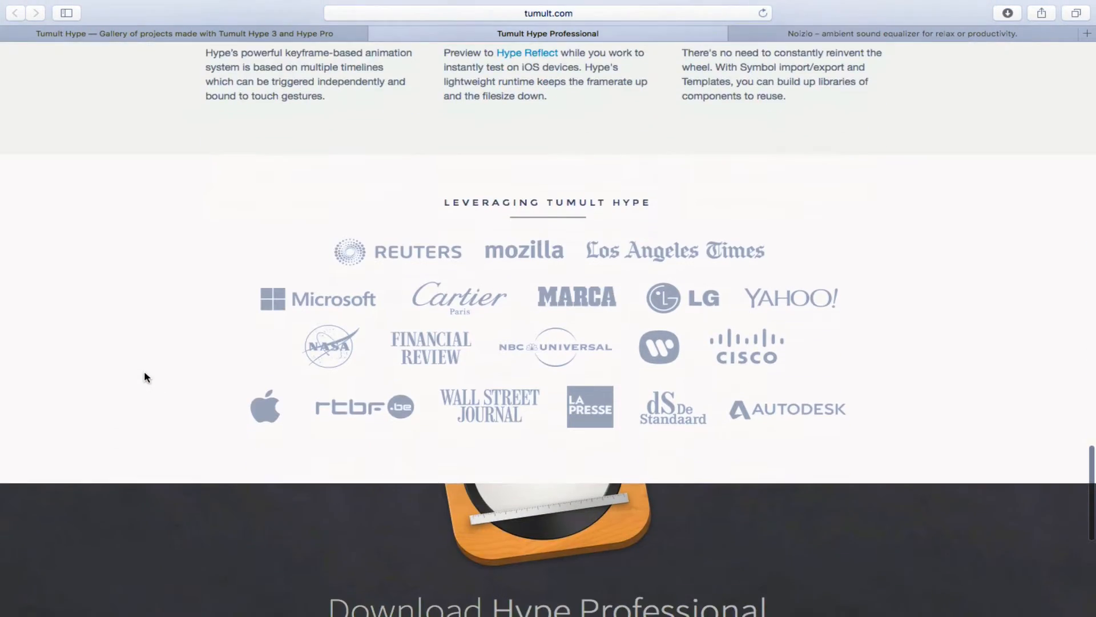
{"action": "scroll", "coordinate": [146, 377], "scroll_direction": "up", "scroll_amount": 20}
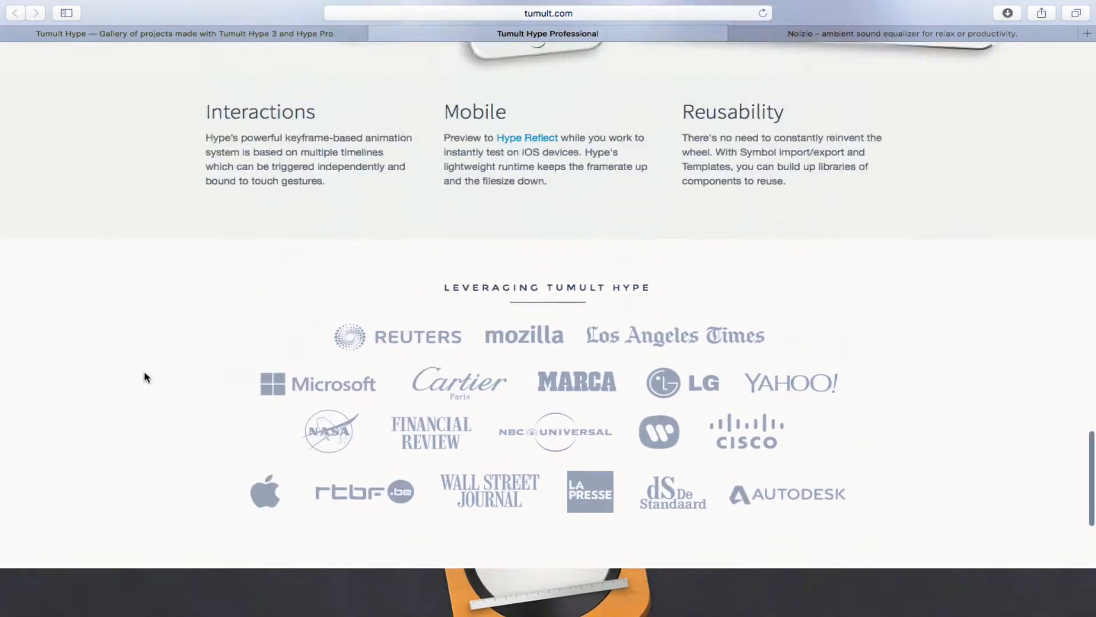
{"action": "scroll", "coordinate": [147, 377], "scroll_direction": "up", "scroll_amount": 18}
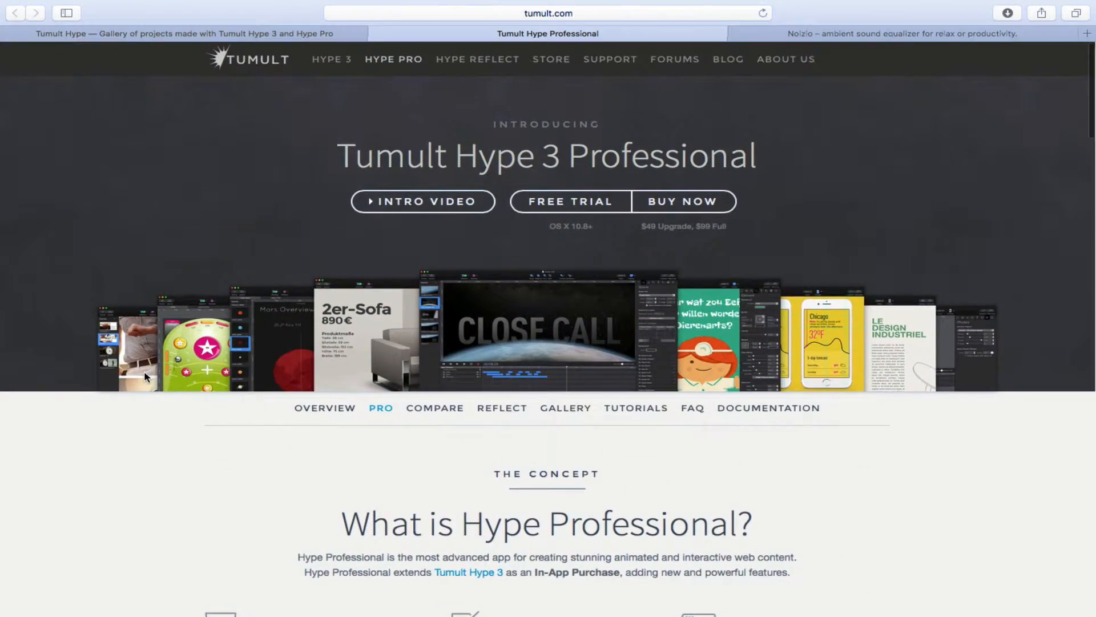
{"action": "key", "text": "ctrl+Left"}
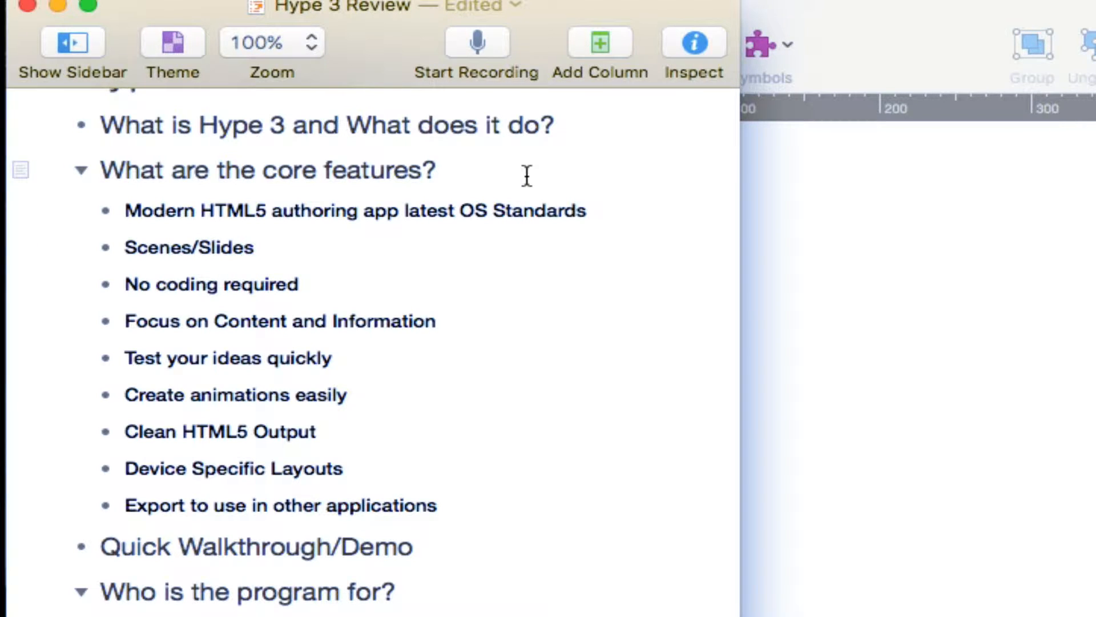
Bring the untitled Hype document in front of the OmniOutliner review outline.
{"action": "left_click", "coordinate": [944, 32]}
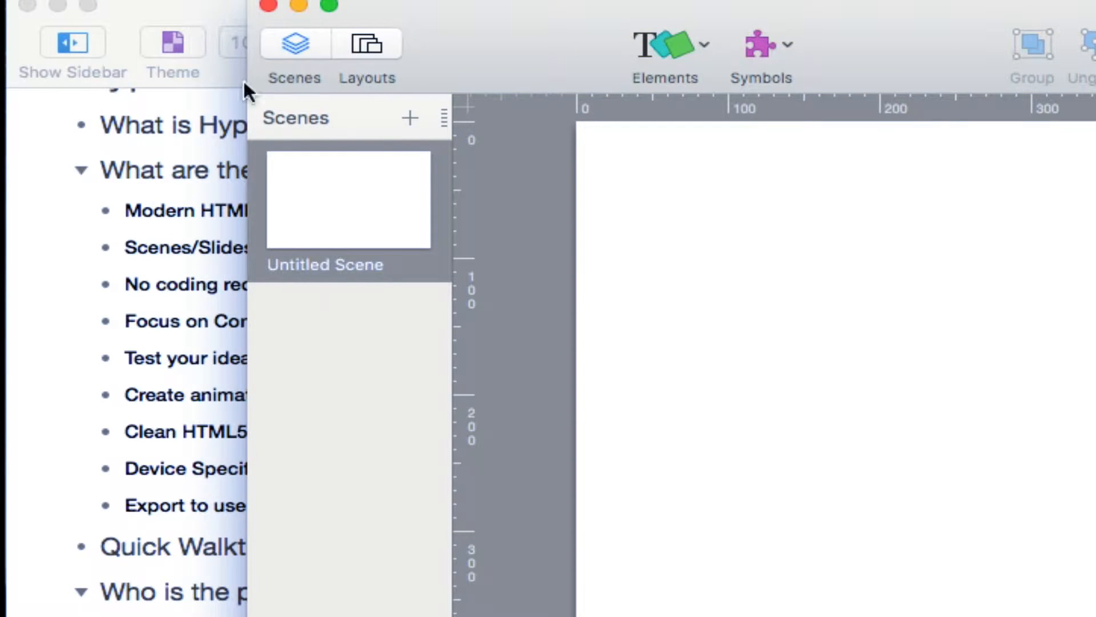
Bring the OmniOutliner 'Hype 3 Review' outline back in front of Hype.
{"action": "left_click", "coordinate": [195, 8]}
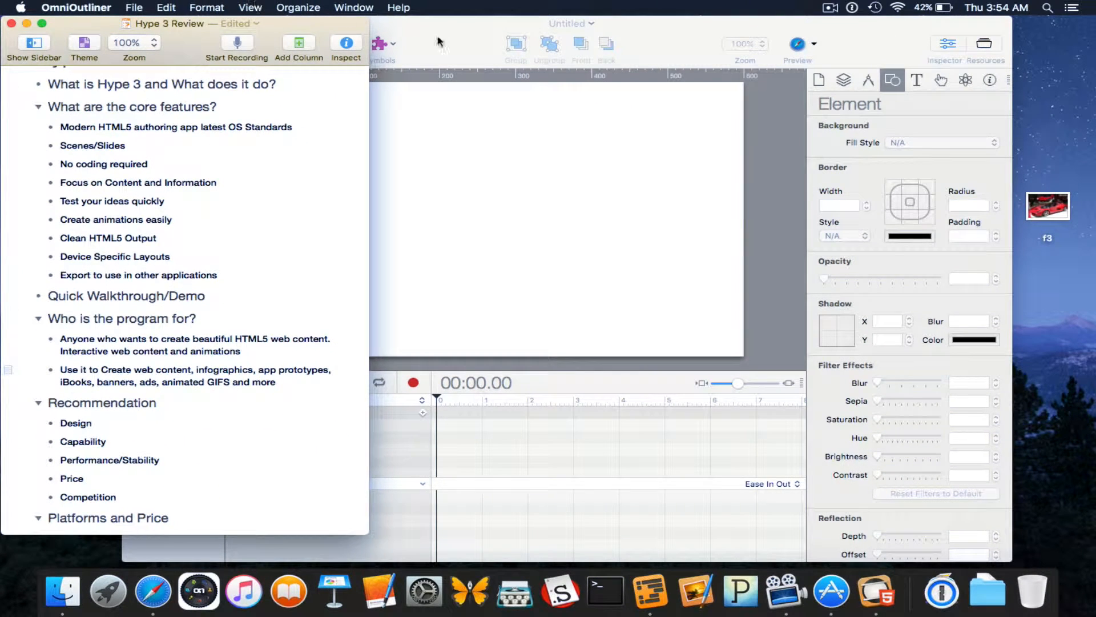
Bring the untitled Hype document forward, nudge its window right, and toggle the Layouts list on and off.
{"action": "left_click", "coordinate": [437, 42]}
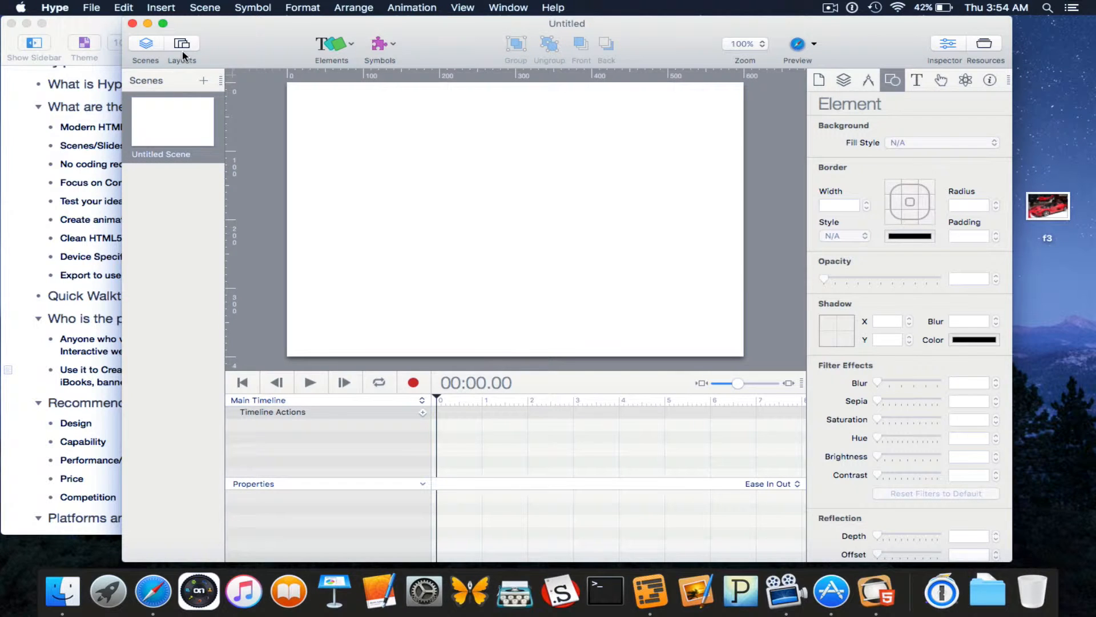
{"action": "left_click_drag", "start_coordinate": [252, 41], "coordinate": [258, 33]}
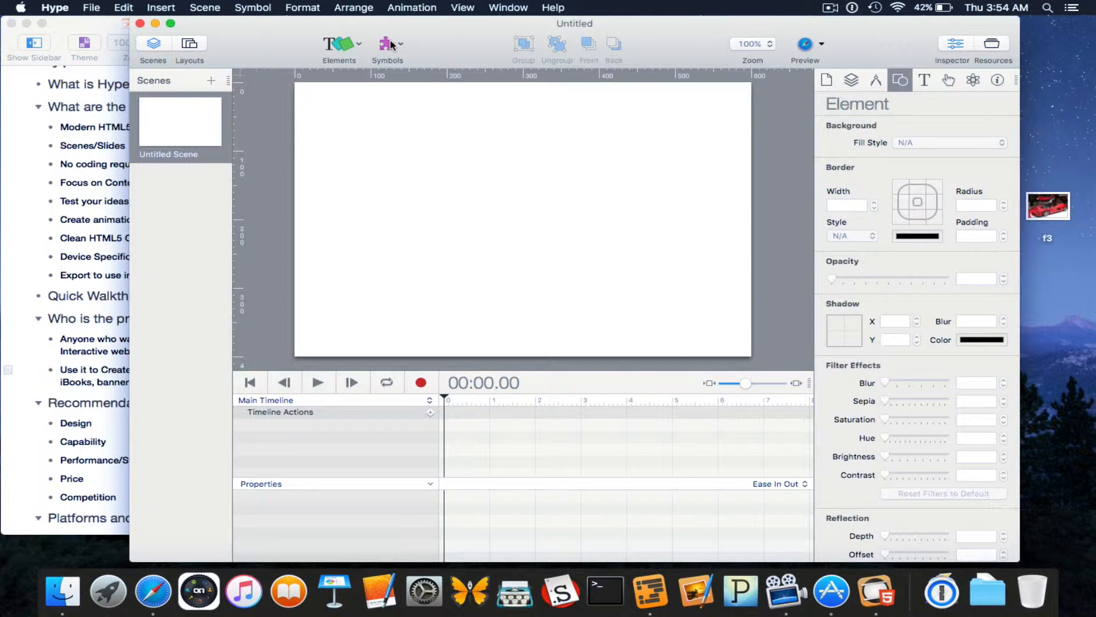
{"action": "left_click", "coordinate": [192, 49]}
{"action": "left_click", "coordinate": [189, 46]}
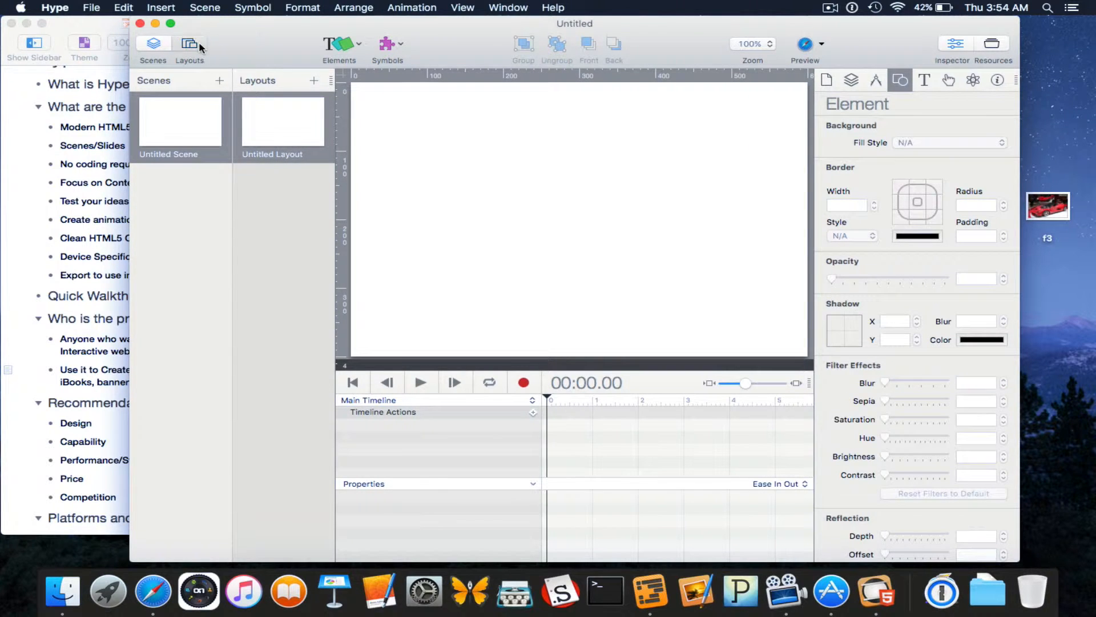
{"action": "left_click", "coordinate": [359, 46]}
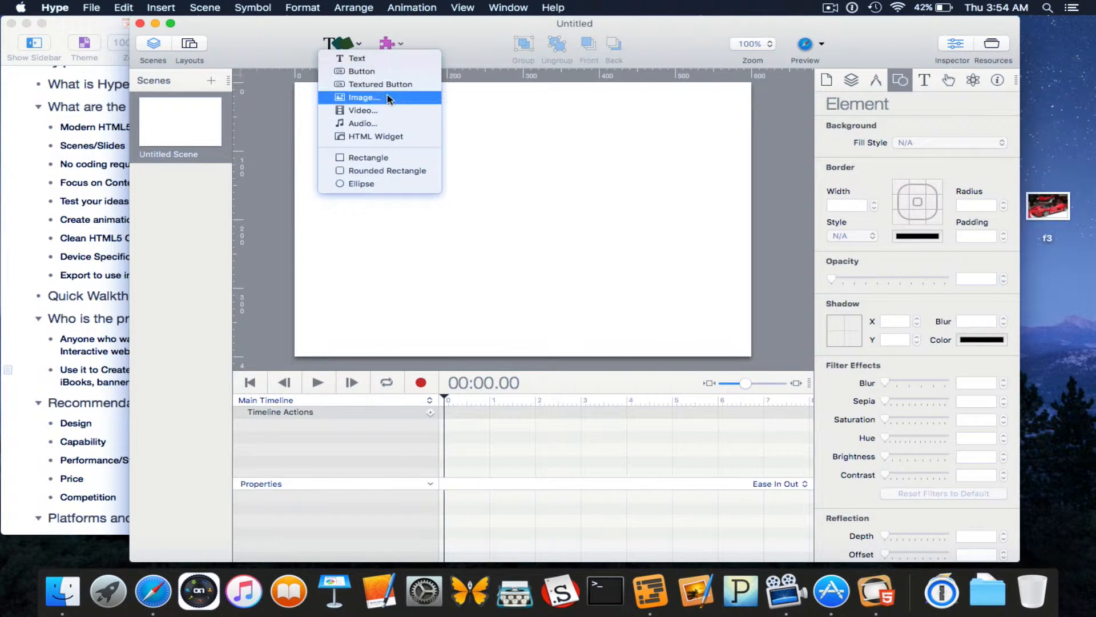
Insert an HTML Widget near the top of the canvas, leaving its snippet nearly empty.
{"action": "left_click", "coordinate": [383, 138]}
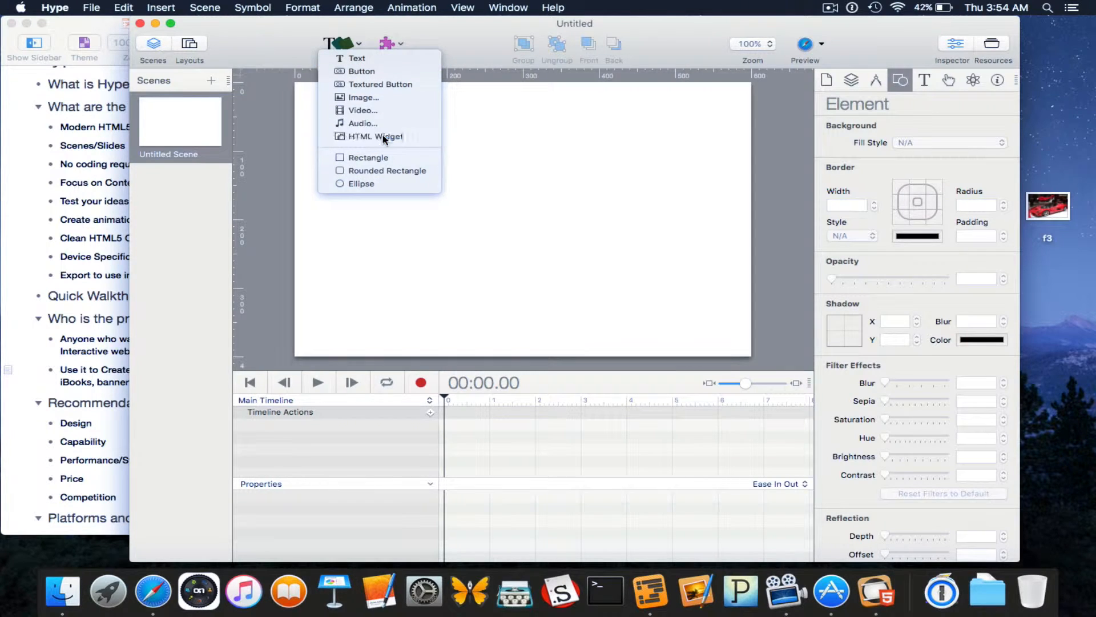
{"action": "left_click_drag", "start_coordinate": [544, 197], "coordinate": [536, 140]}
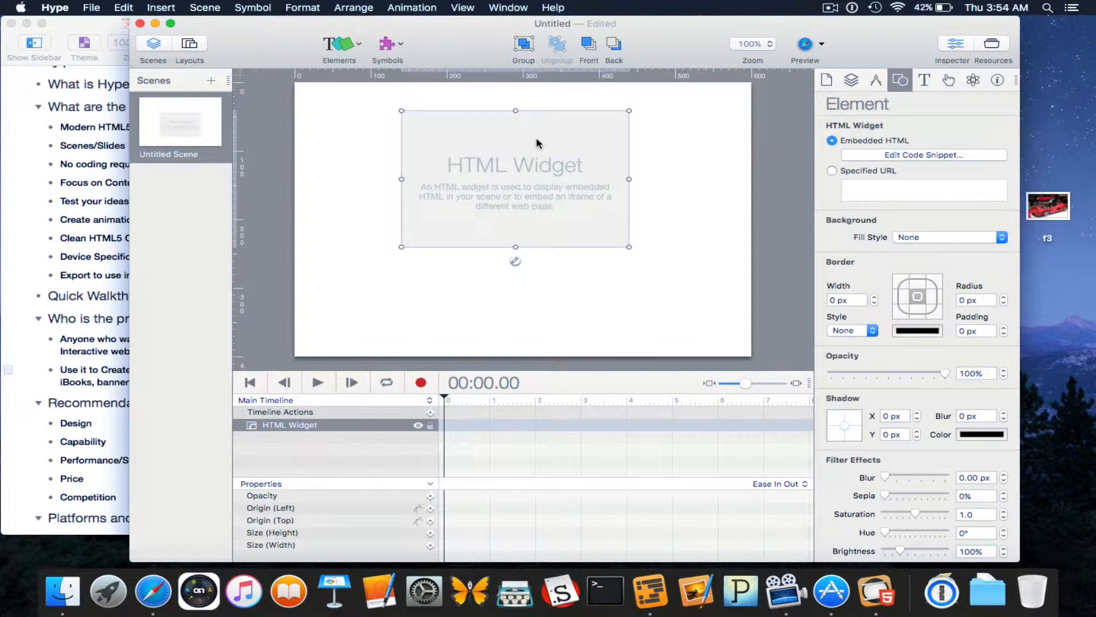
{"action": "double_click", "coordinate": [503, 144]}
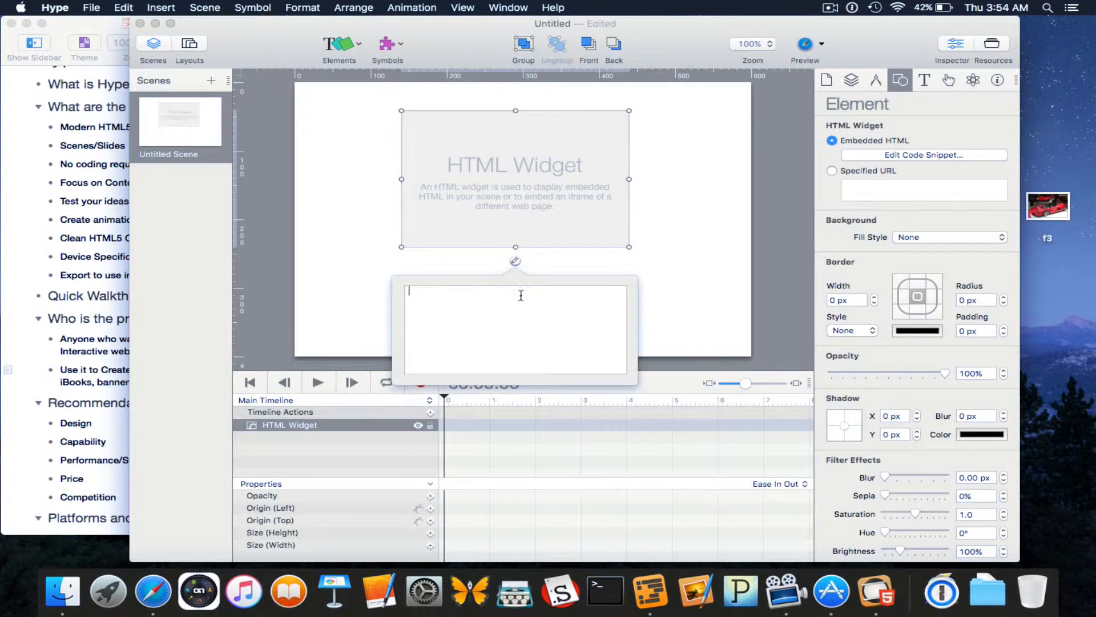
{"action": "type", "text": "<htm"}
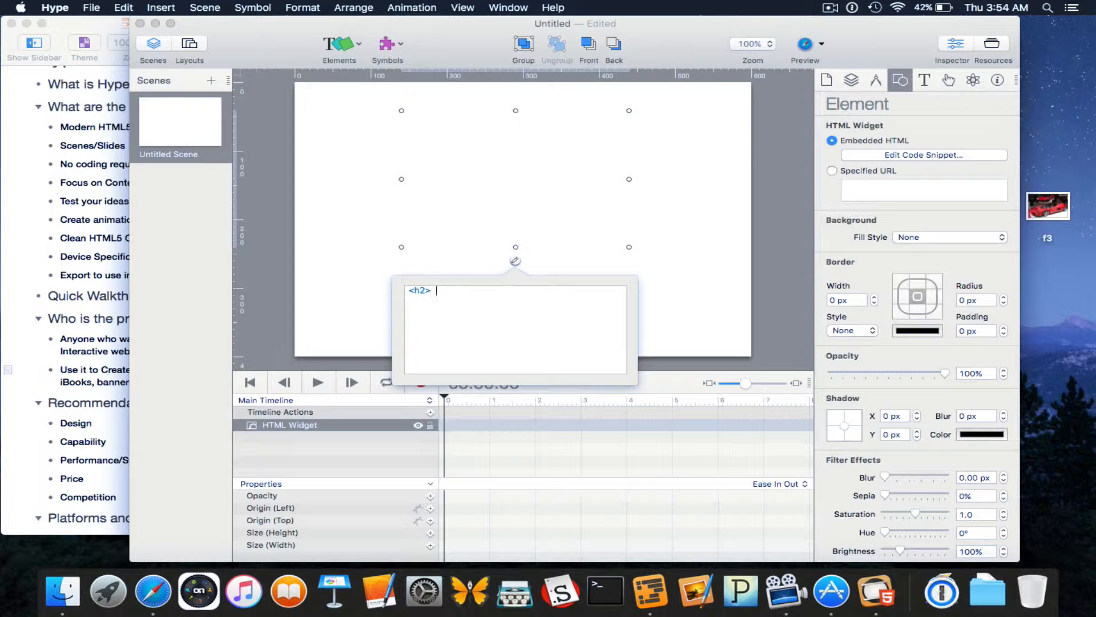
{"action": "type", "text": "Totor"}
{"action": "key", "text": "BackSpace"}
{"action": "key", "text": "BackSpace"}
{"action": "key", "text": "BackSpace"}
{"action": "key", "text": "BackSpace"}
{"action": "key", "text": "BackSpace"}
{"action": "left_click", "coordinate": [375, 236]}
{"action": "left_click", "coordinate": [361, 46]}
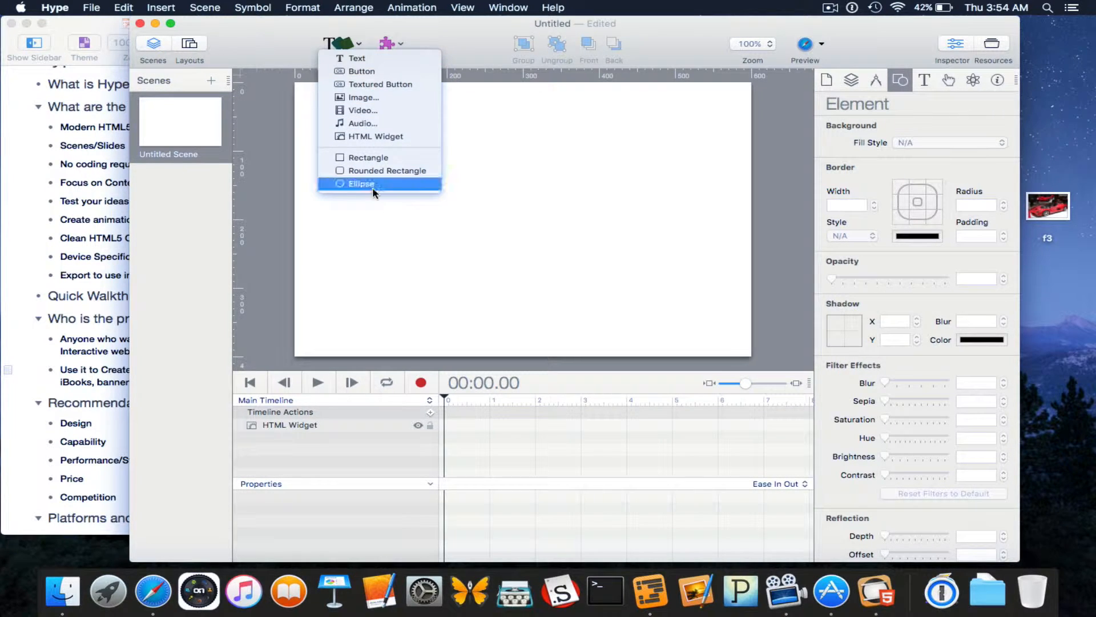
{"action": "left_click", "coordinate": [417, 44]}
{"action": "left_click", "coordinate": [390, 43]}
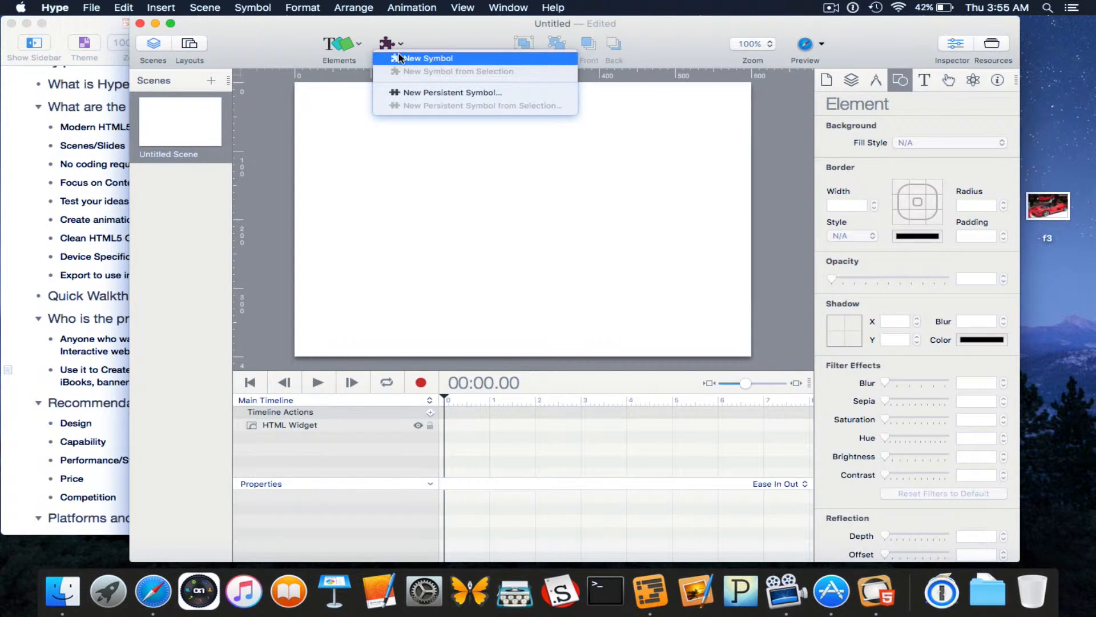
{"action": "left_click", "coordinate": [425, 43]}
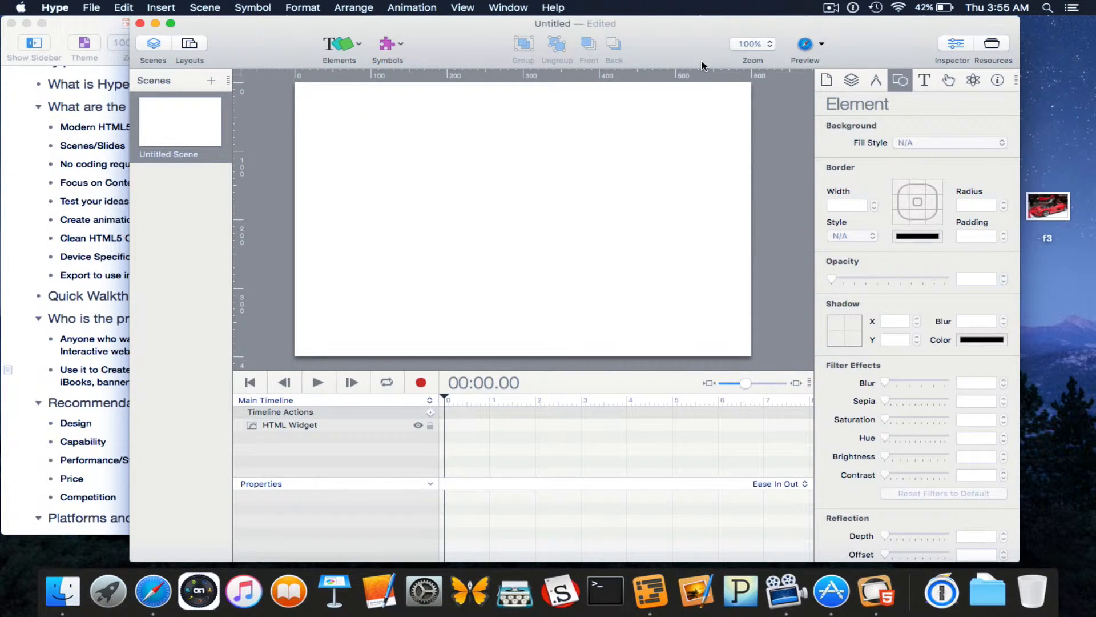
{"action": "left_click", "coordinate": [764, 44]}
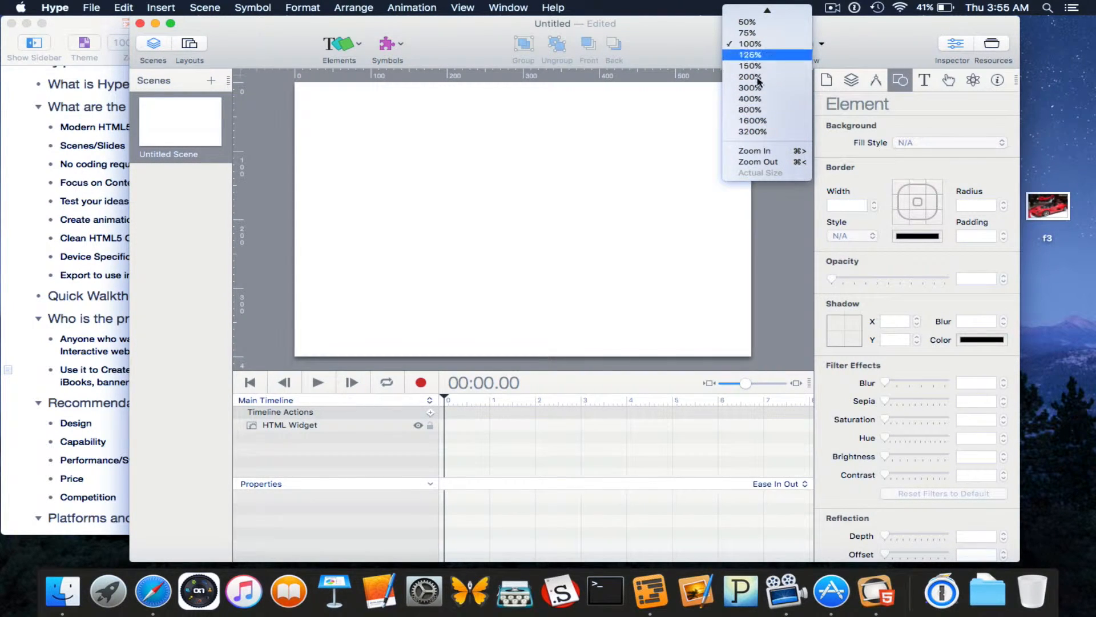
{"action": "left_click", "coordinate": [792, 45]}
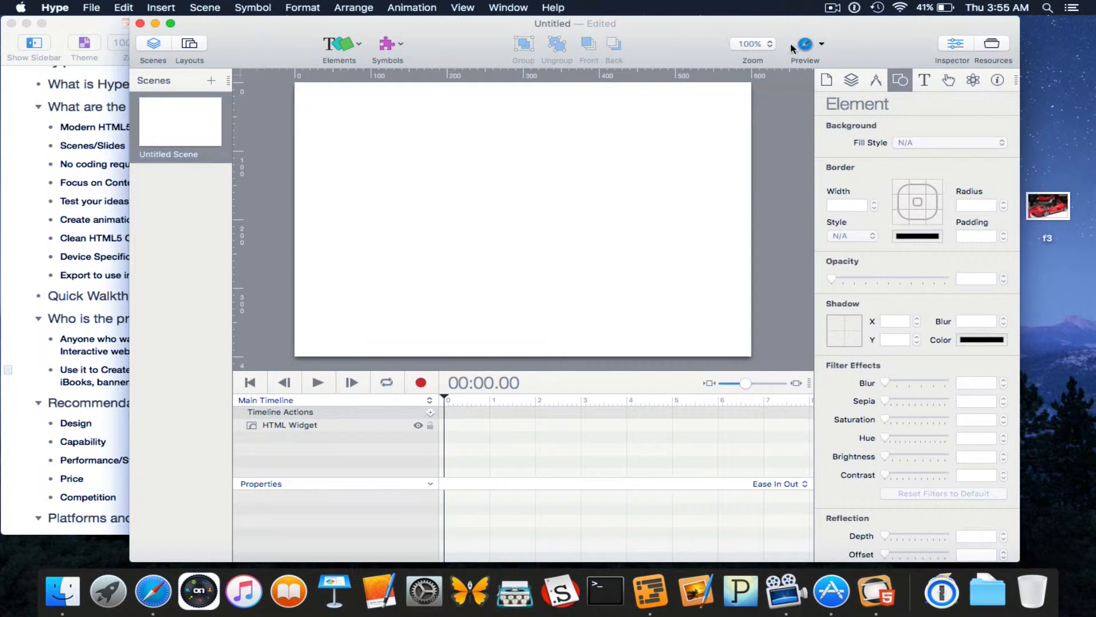
{"action": "left_click", "coordinate": [822, 44]}
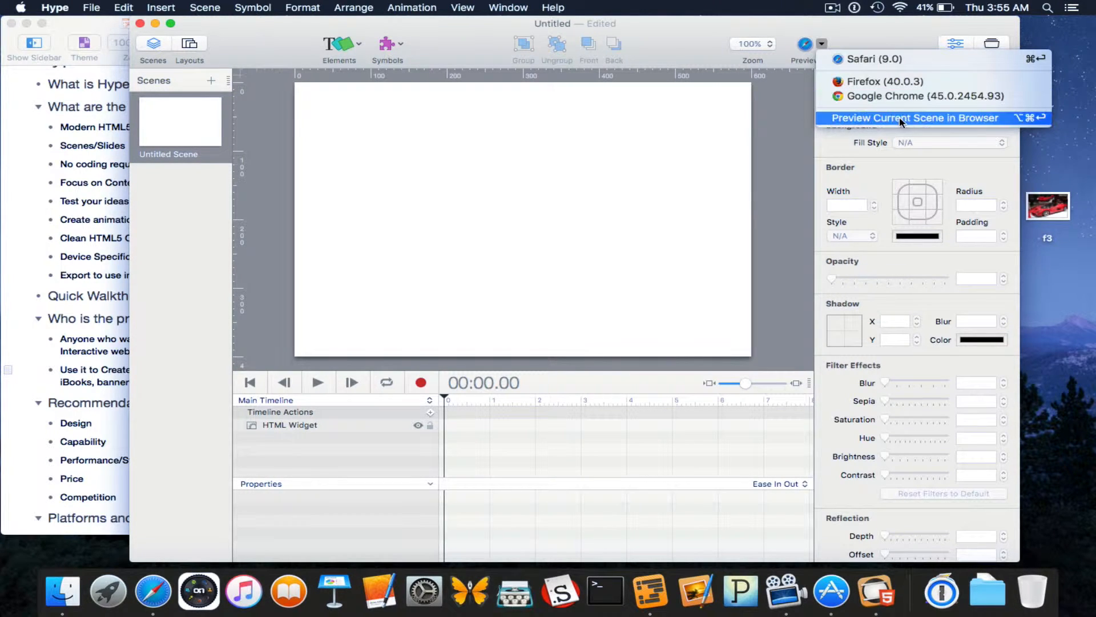
{"action": "left_click", "coordinate": [701, 47]}
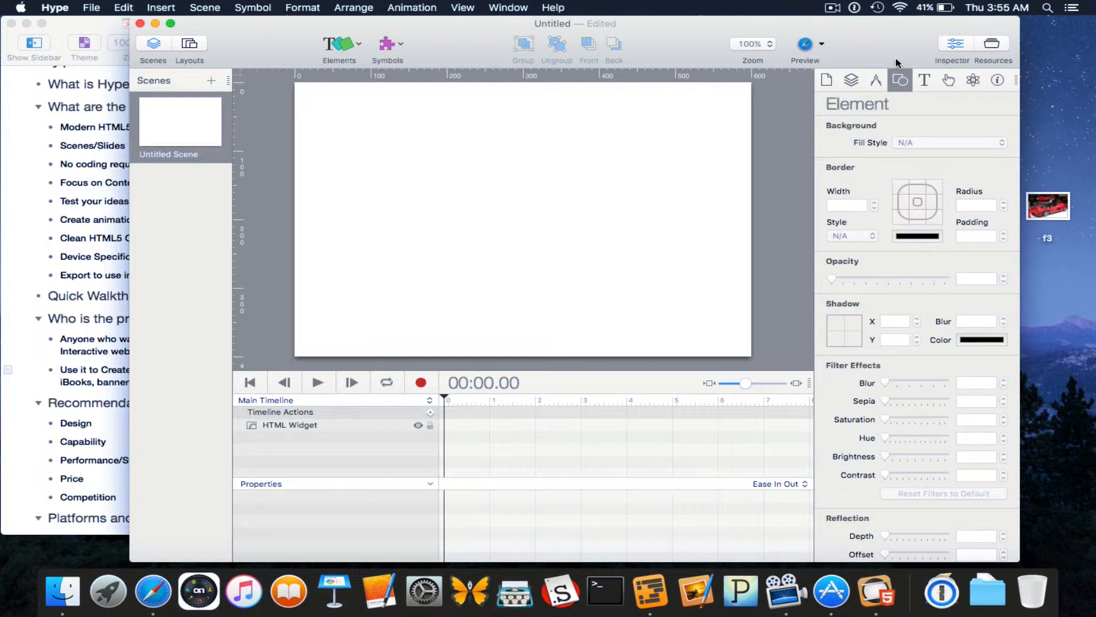
{"action": "left_click", "coordinate": [963, 44]}
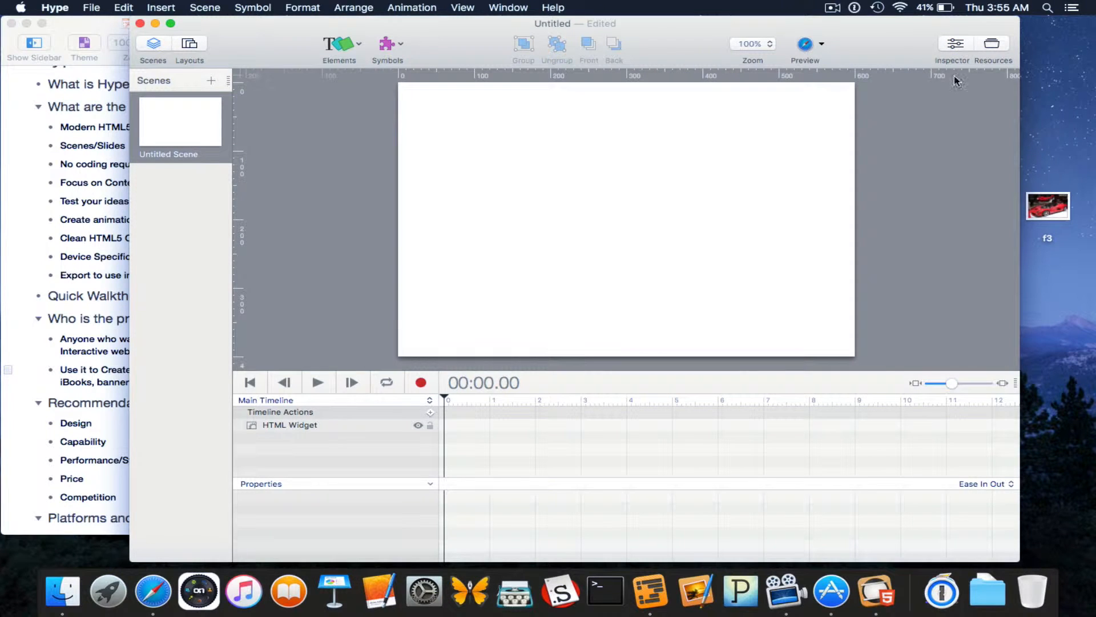
{"action": "left_click", "coordinate": [962, 51]}
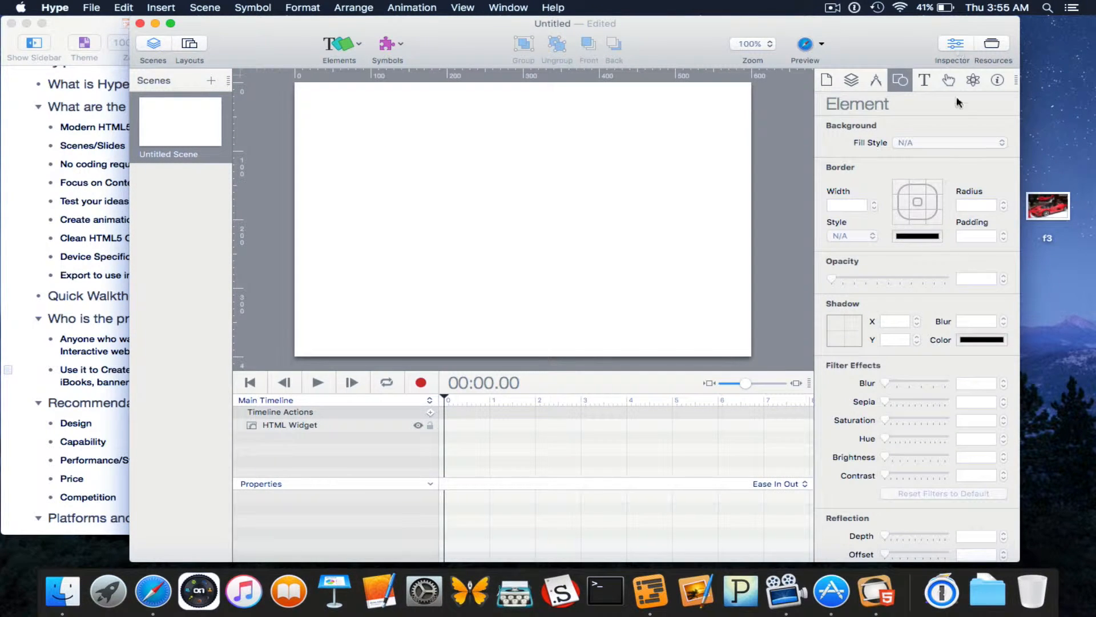
{"action": "left_click", "coordinate": [991, 48]}
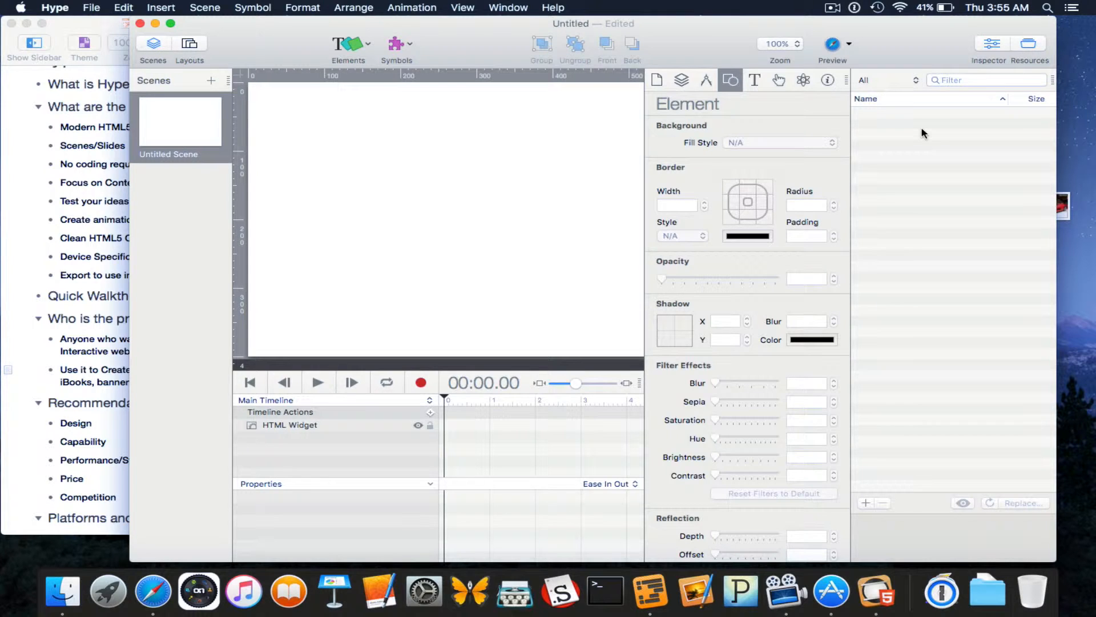
{"action": "left_click", "coordinate": [1028, 44]}
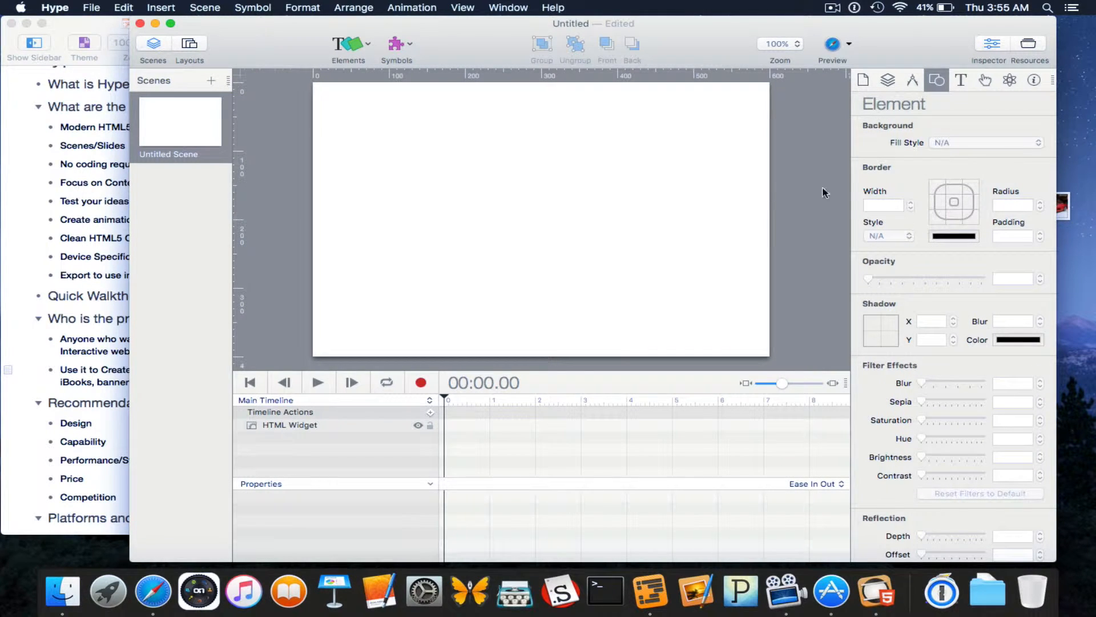
{"action": "left_click_drag", "start_coordinate": [874, 29], "coordinate": [850, 22]}
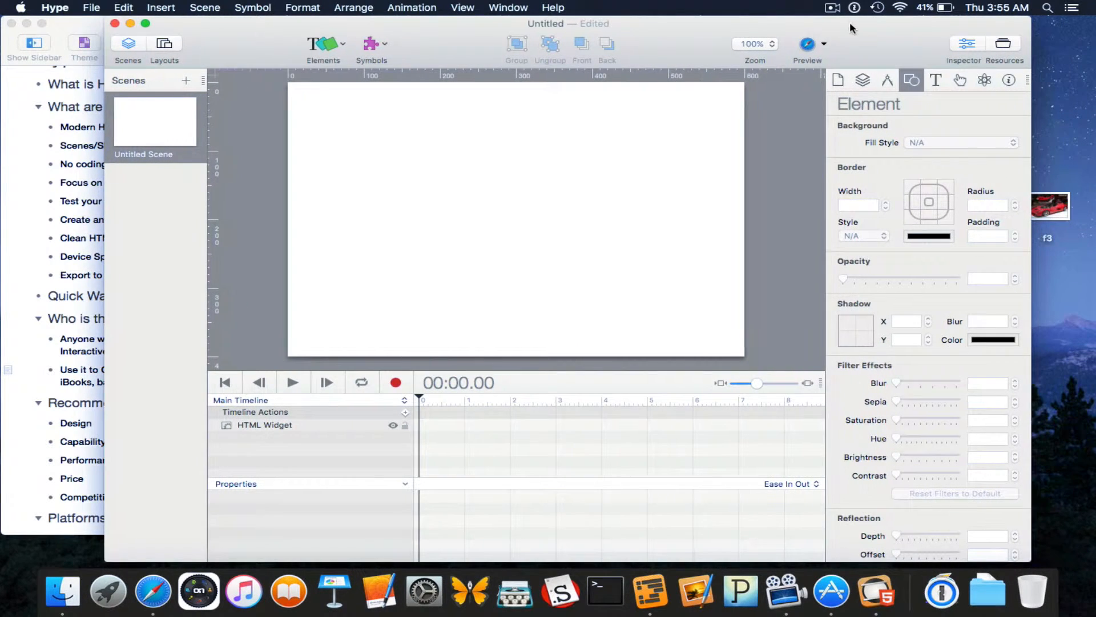
Show the Document inspector and scroll through its page title, mobile and compatibility settings.
{"action": "left_click", "coordinate": [854, 83]}
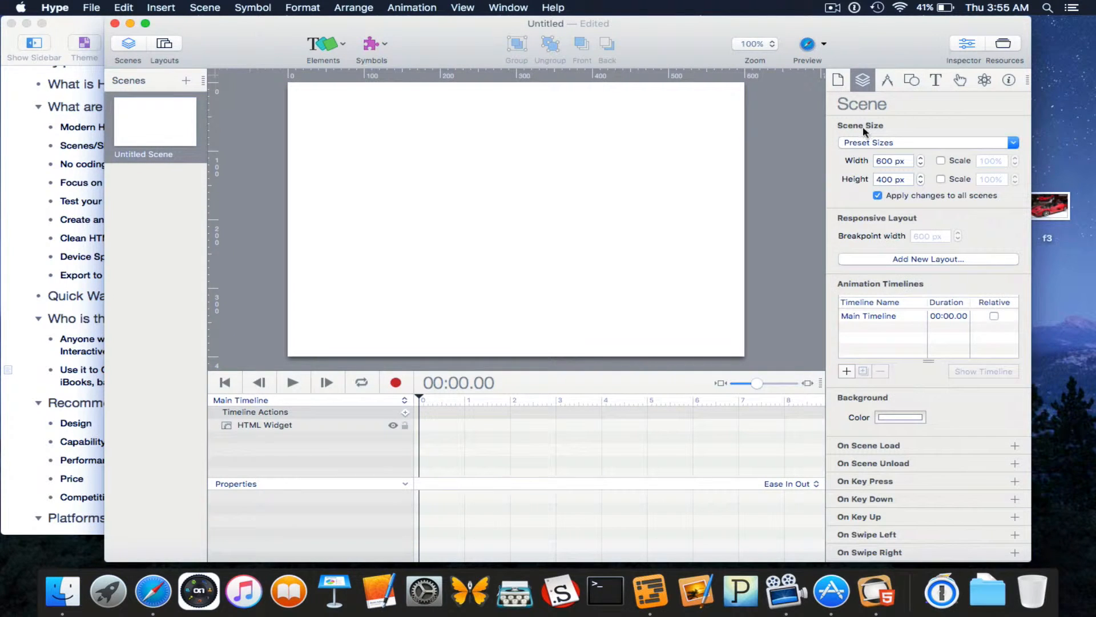
{"action": "left_click", "coordinate": [838, 81]}
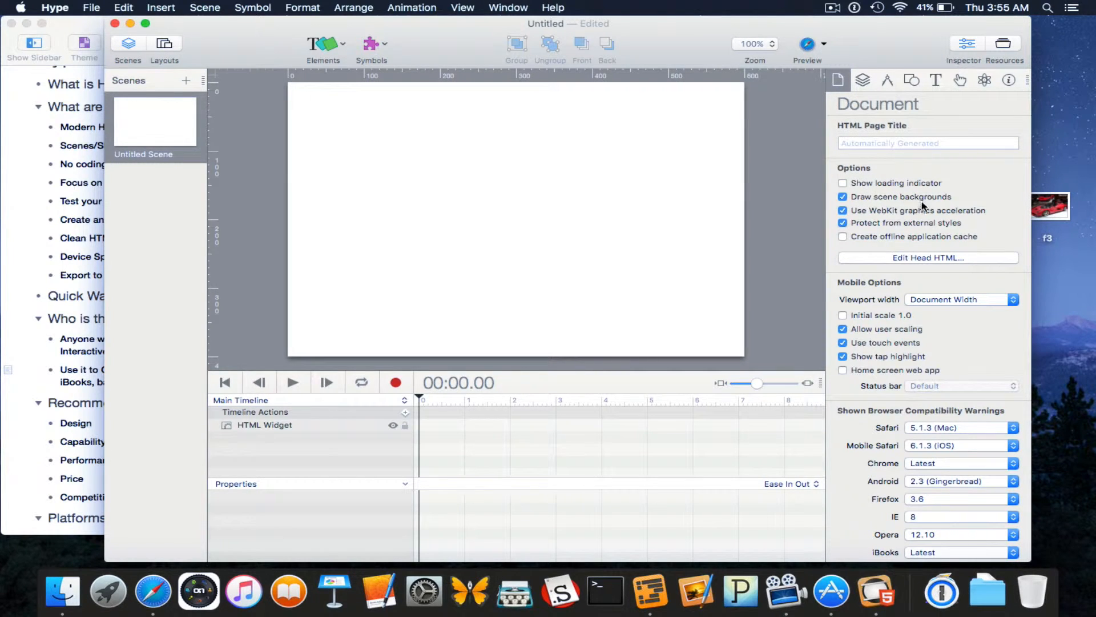
{"action": "left_click", "coordinate": [868, 79]}
{"action": "left_click", "coordinate": [837, 79]}
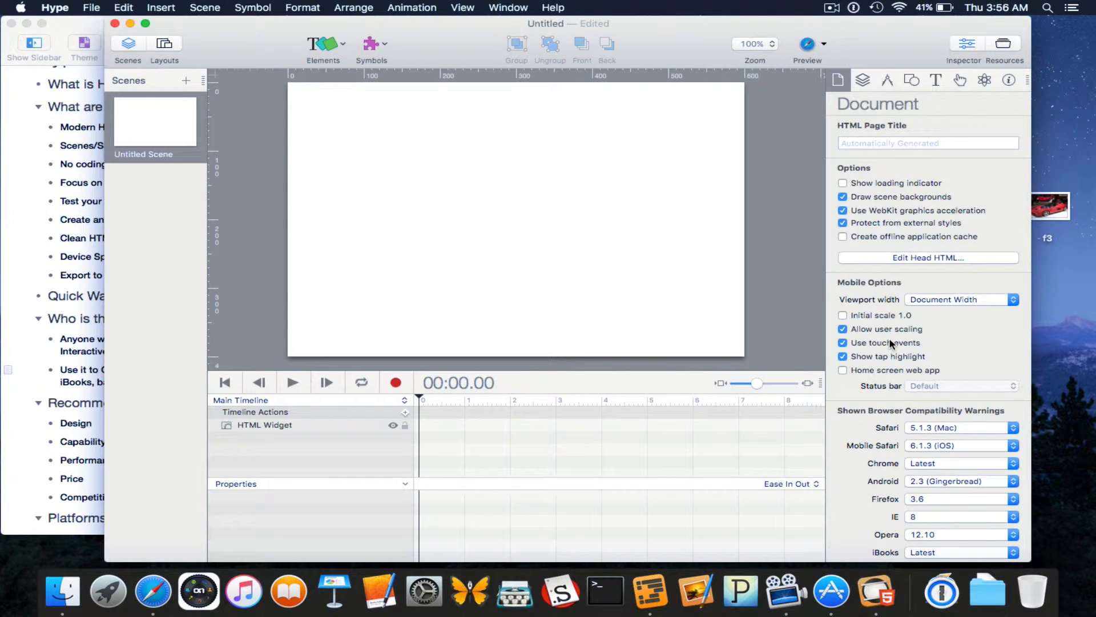
{"action": "scroll", "coordinate": [888, 348], "scroll_direction": "down", "scroll_amount": 1}
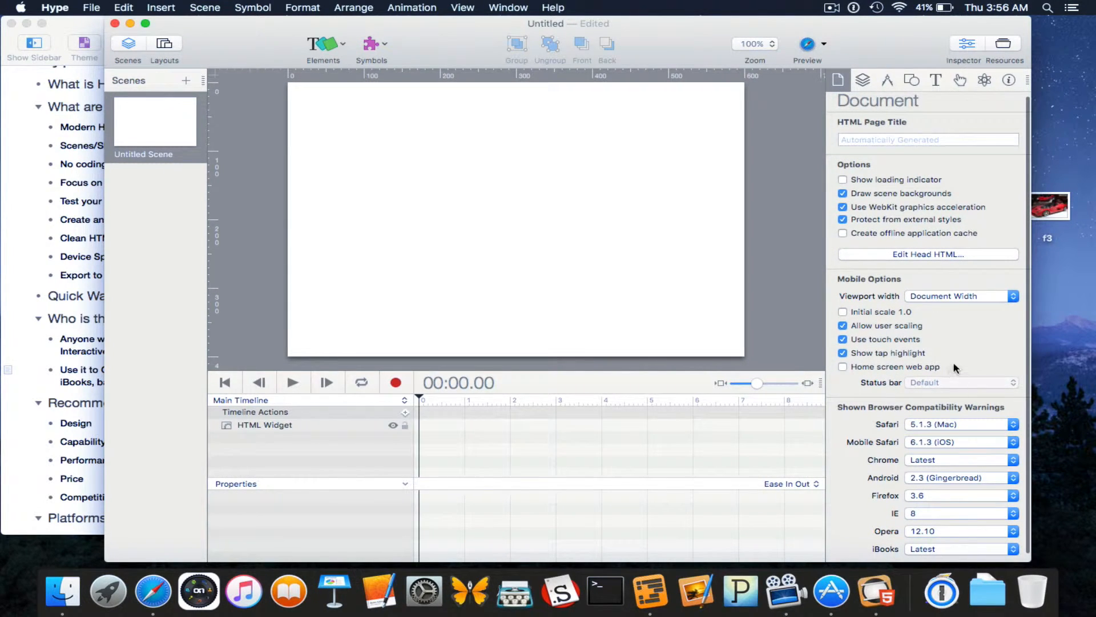
{"action": "scroll", "coordinate": [947, 343], "scroll_direction": "down", "scroll_amount": 1}
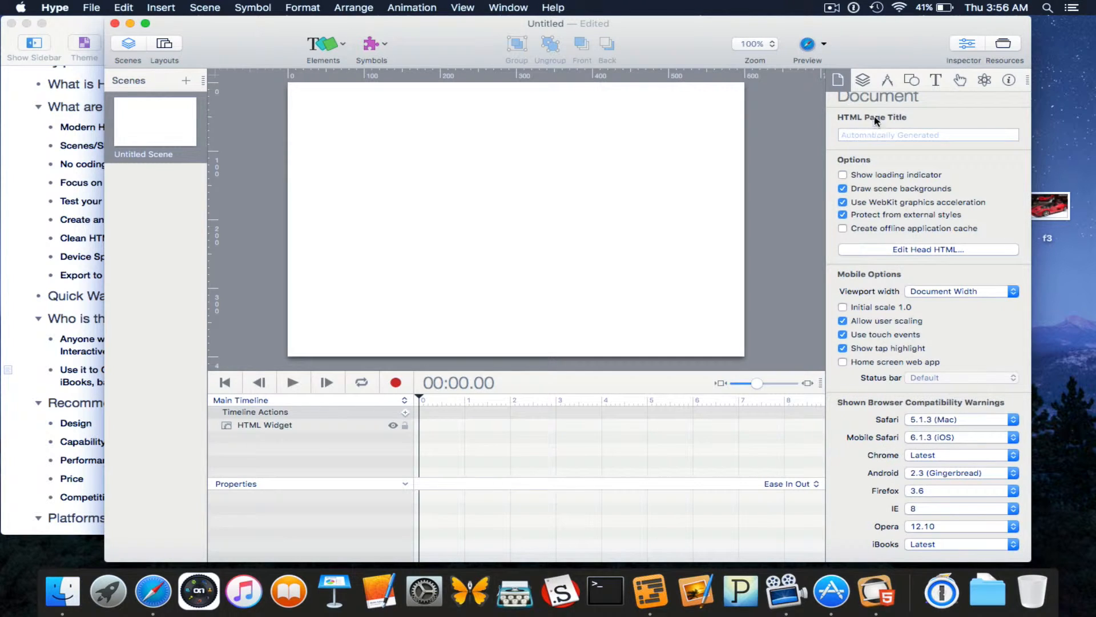
Check the Scene inspector's preset sizes, keeping the scene at 600 × 400.
{"action": "left_click", "coordinate": [863, 80]}
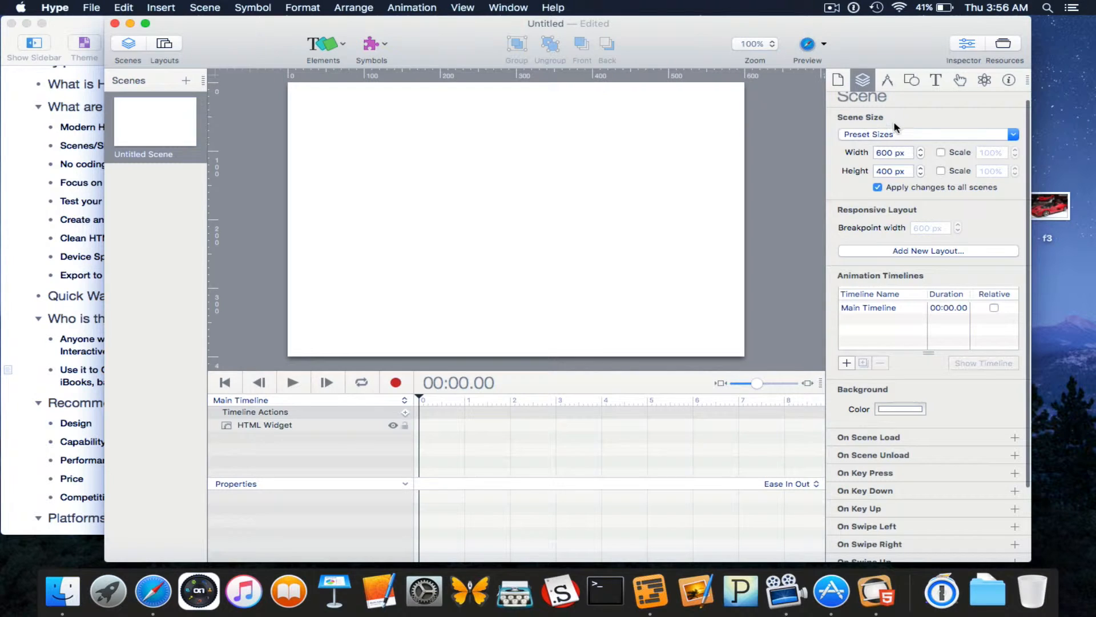
{"action": "scroll", "coordinate": [894, 123], "scroll_direction": "up", "scroll_amount": 1}
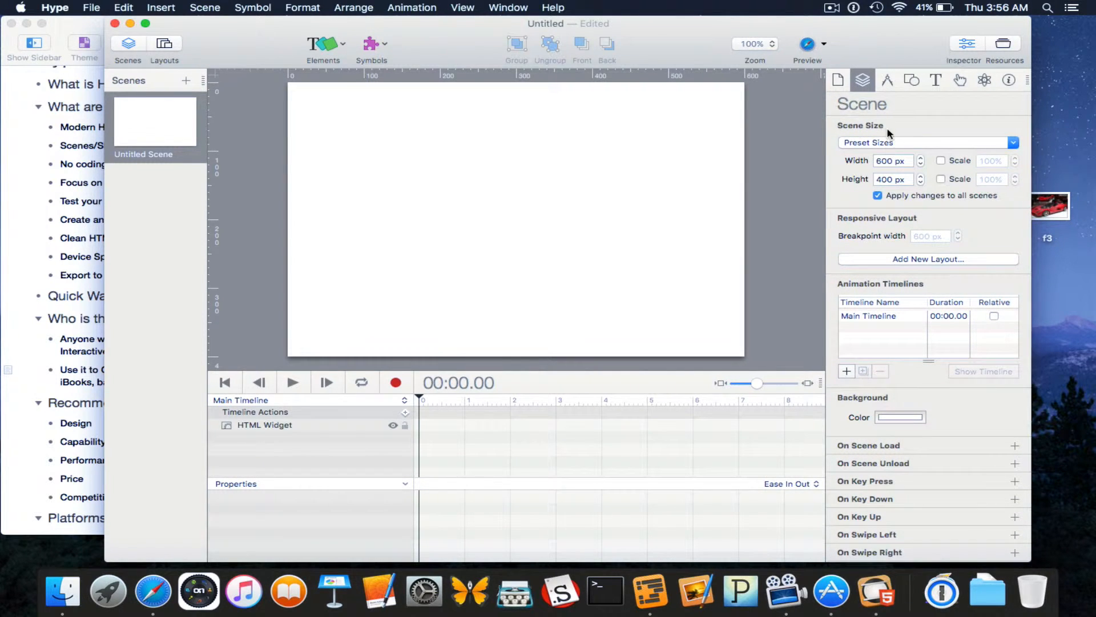
{"action": "left_click", "coordinate": [979, 142]}
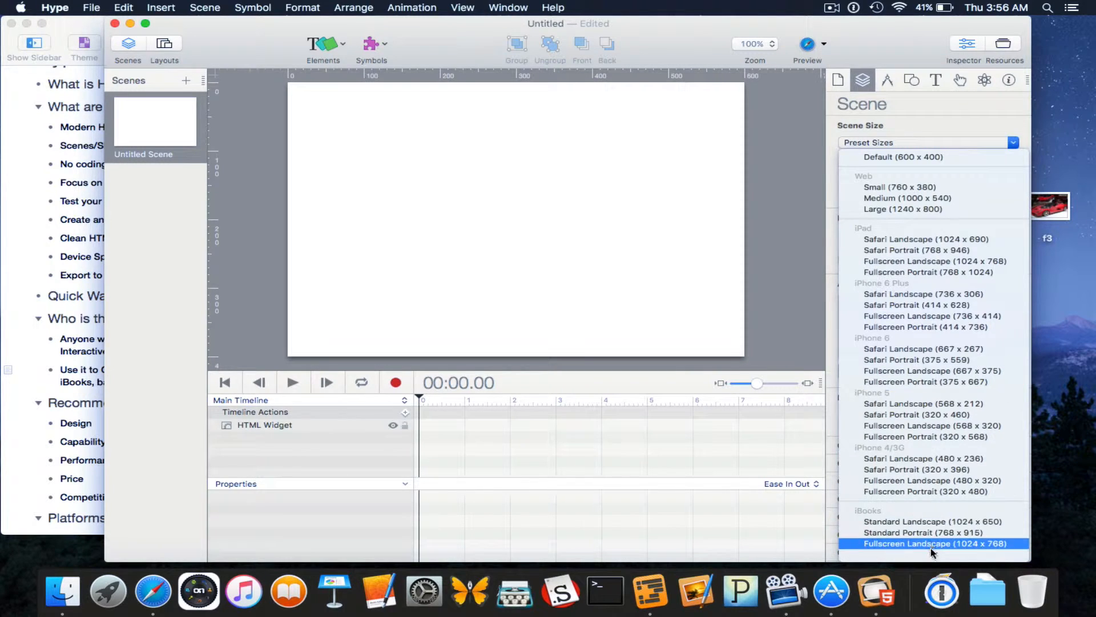
{"action": "mouse_move", "coordinate": [934, 555]}
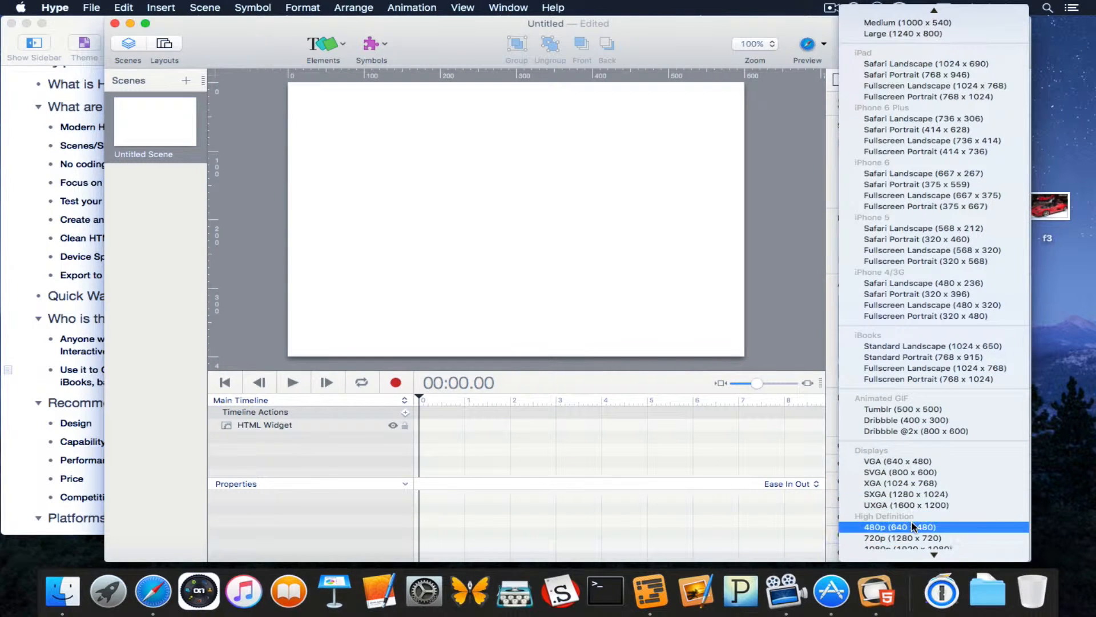
{"action": "left_click", "coordinate": [819, 232]}
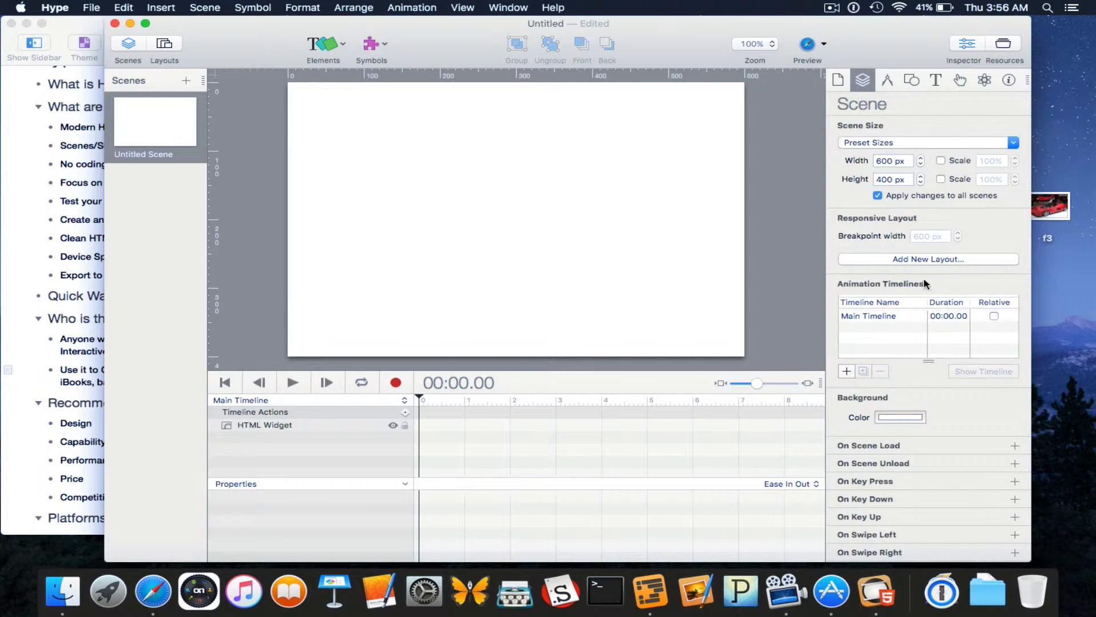
Browse the background colour picker without changing the white, then show the Metrics inspector.
{"action": "scroll", "coordinate": [921, 281], "scroll_direction": "down", "scroll_amount": 2}
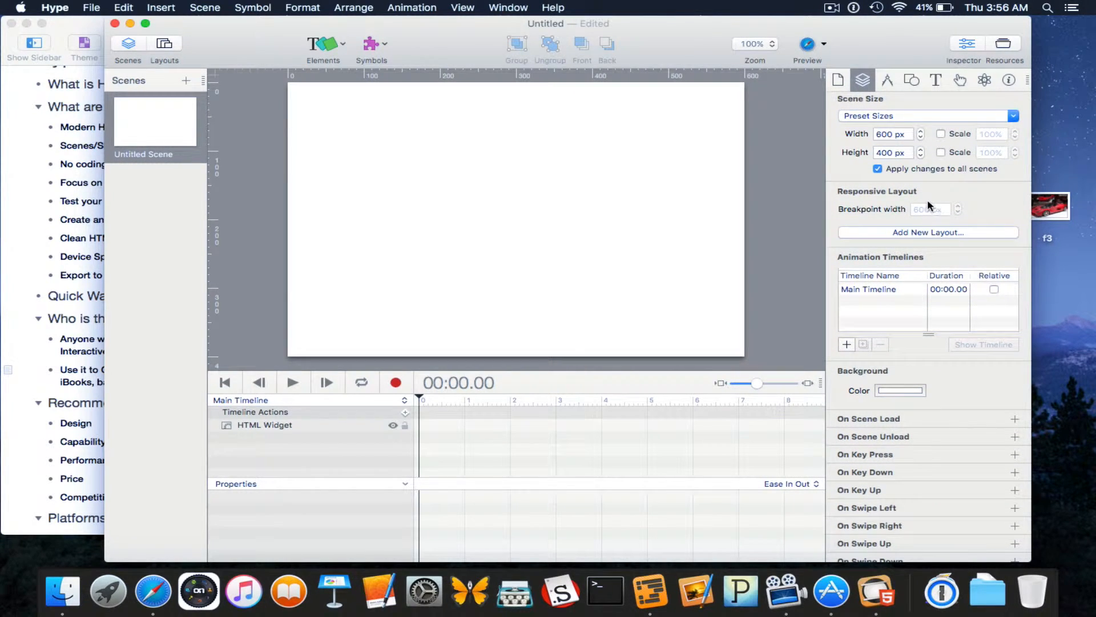
{"action": "scroll", "coordinate": [927, 203], "scroll_direction": "down", "scroll_amount": 3}
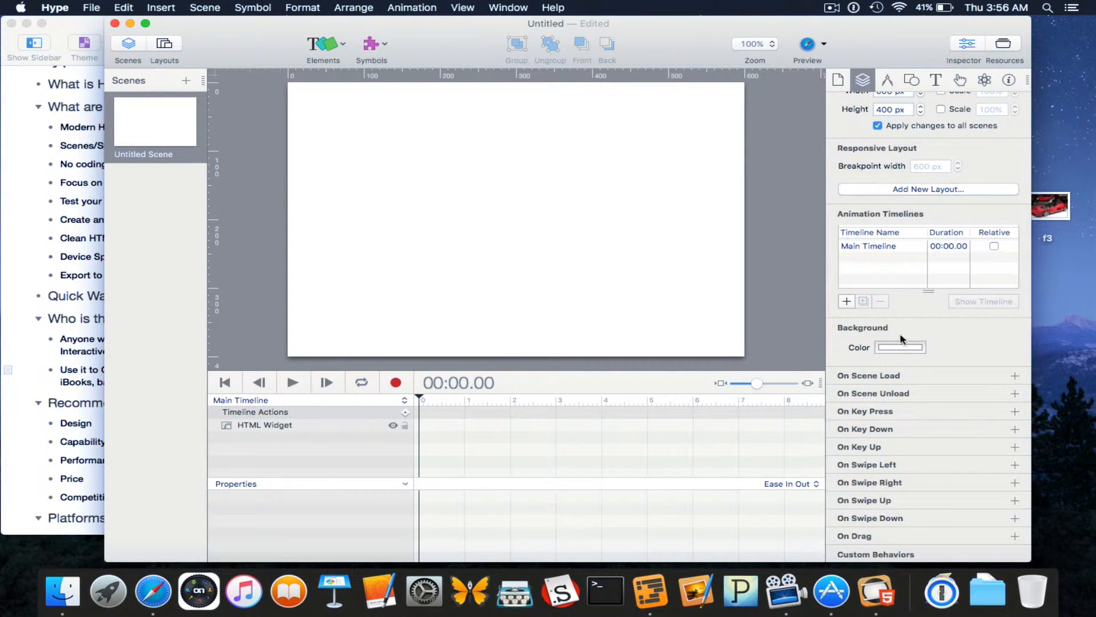
{"action": "scroll", "coordinate": [895, 376], "scroll_direction": "down", "scroll_amount": 2}
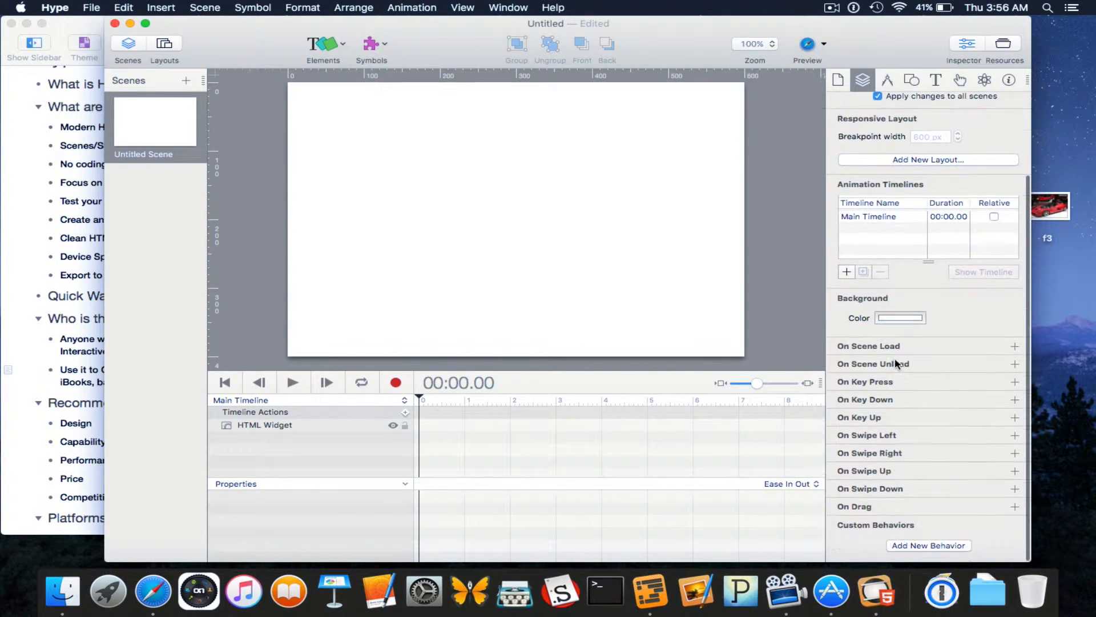
{"action": "left_click", "coordinate": [897, 320]}
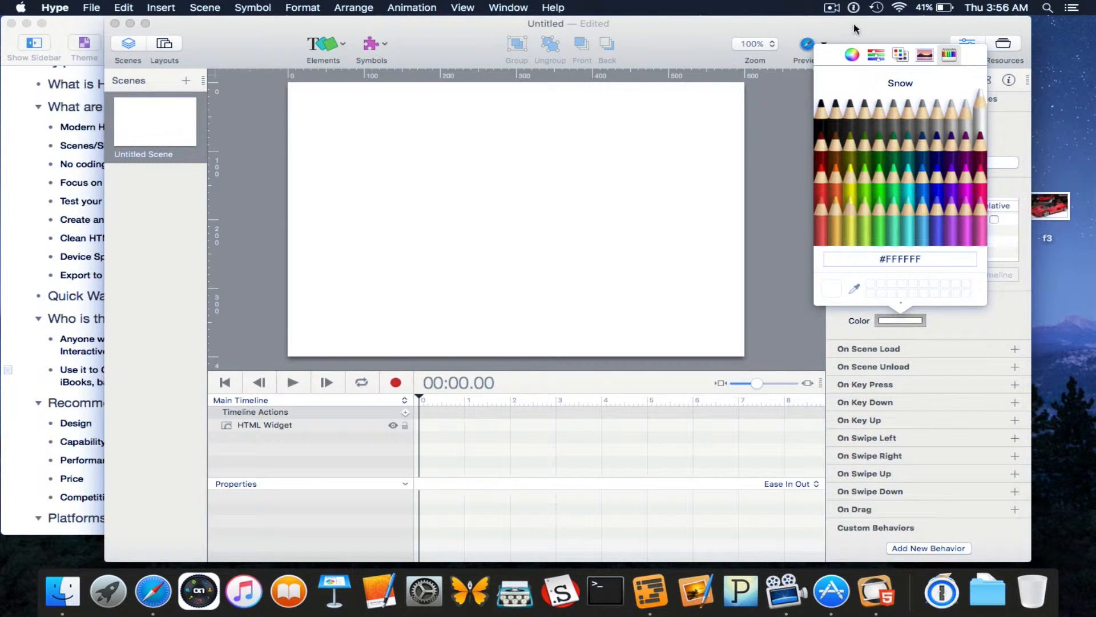
{"action": "left_click", "coordinate": [853, 54]}
{"action": "left_click", "coordinate": [876, 54]}
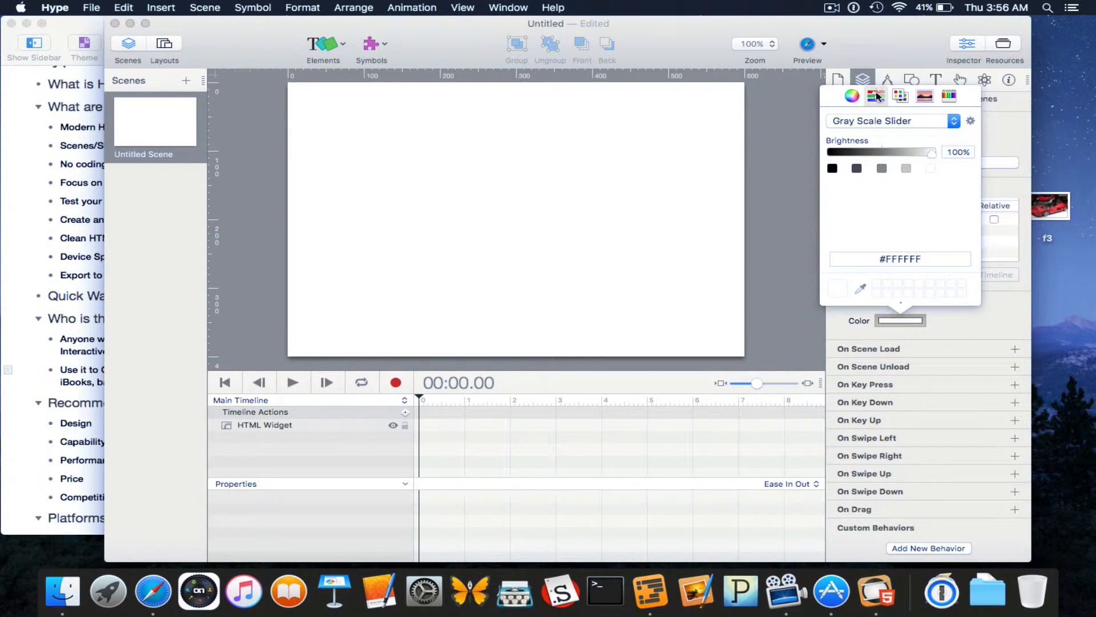
{"action": "left_click", "coordinate": [920, 96]}
{"action": "left_click", "coordinate": [907, 97]}
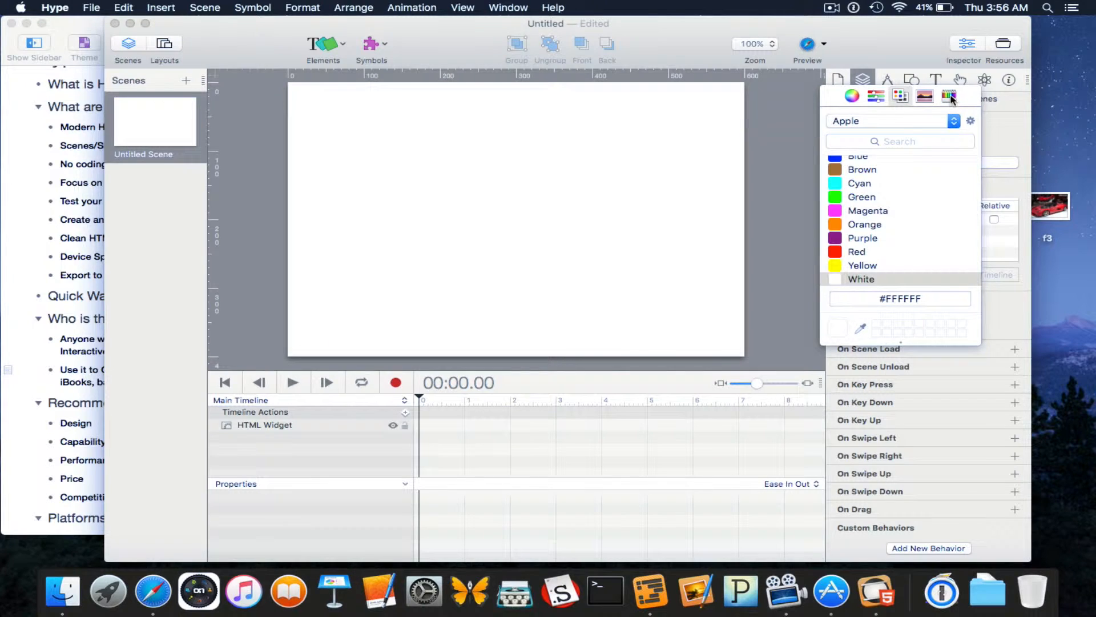
{"action": "left_click", "coordinate": [950, 97]}
{"action": "left_click", "coordinate": [895, 60]}
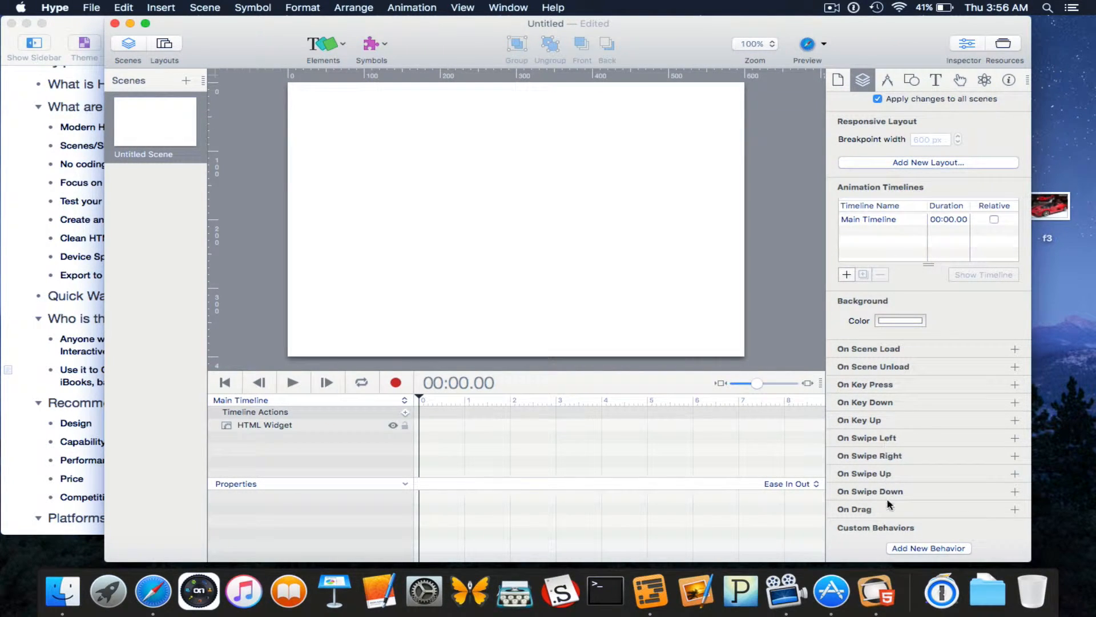
{"action": "left_click", "coordinate": [888, 81]}
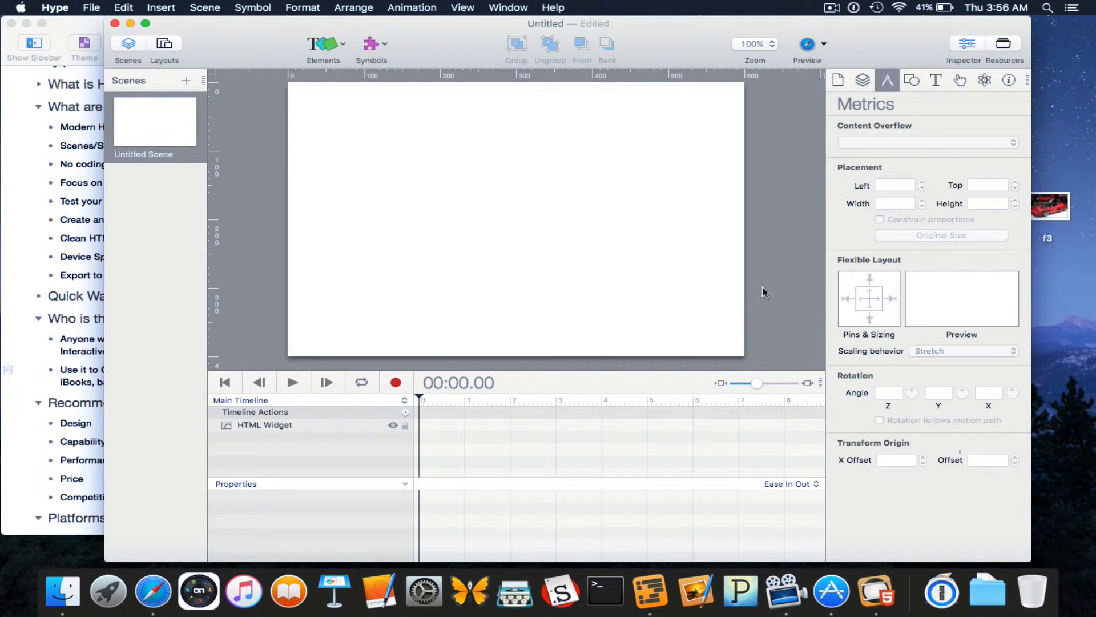
View the Element inspector, then the Typography inspector's font family list.
{"action": "left_click", "coordinate": [913, 80]}
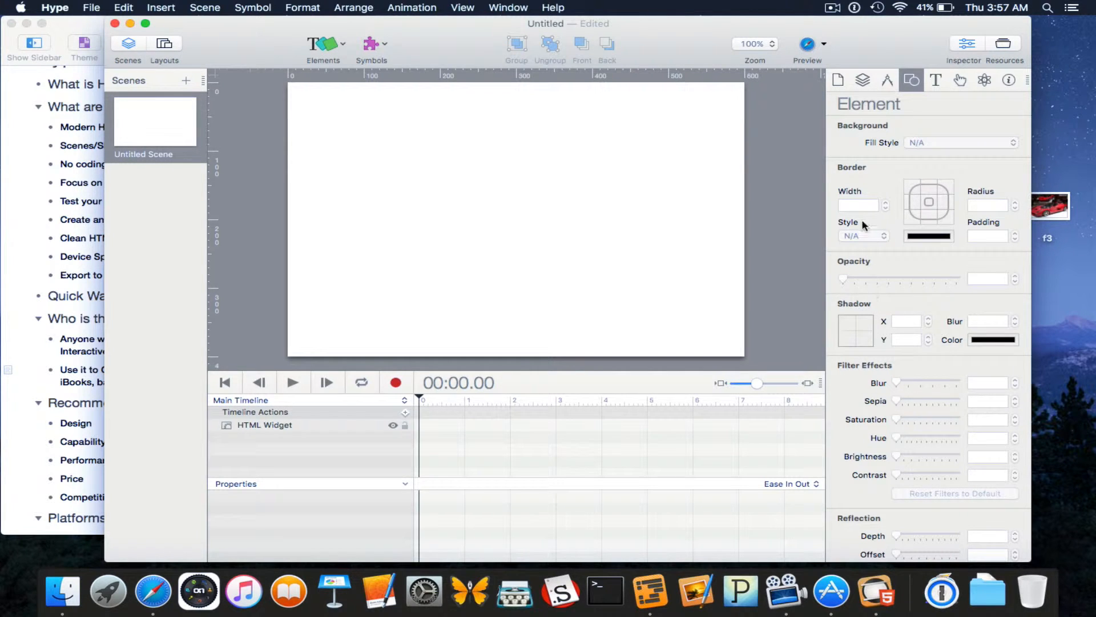
{"action": "scroll", "coordinate": [872, 517], "scroll_direction": "down", "scroll_amount": 2}
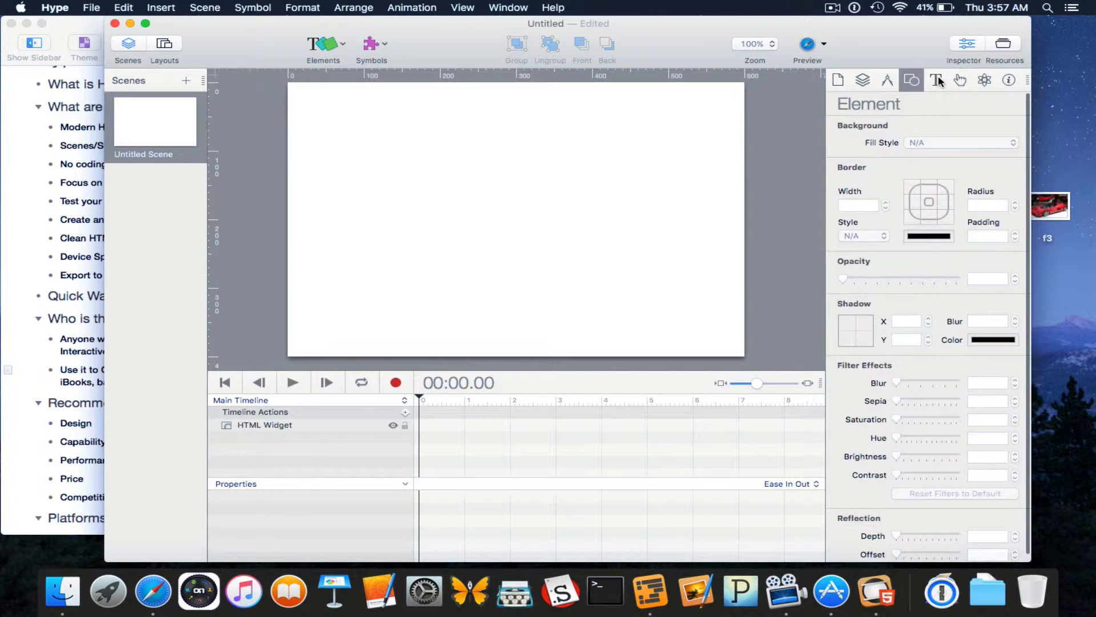
{"action": "left_click", "coordinate": [936, 80]}
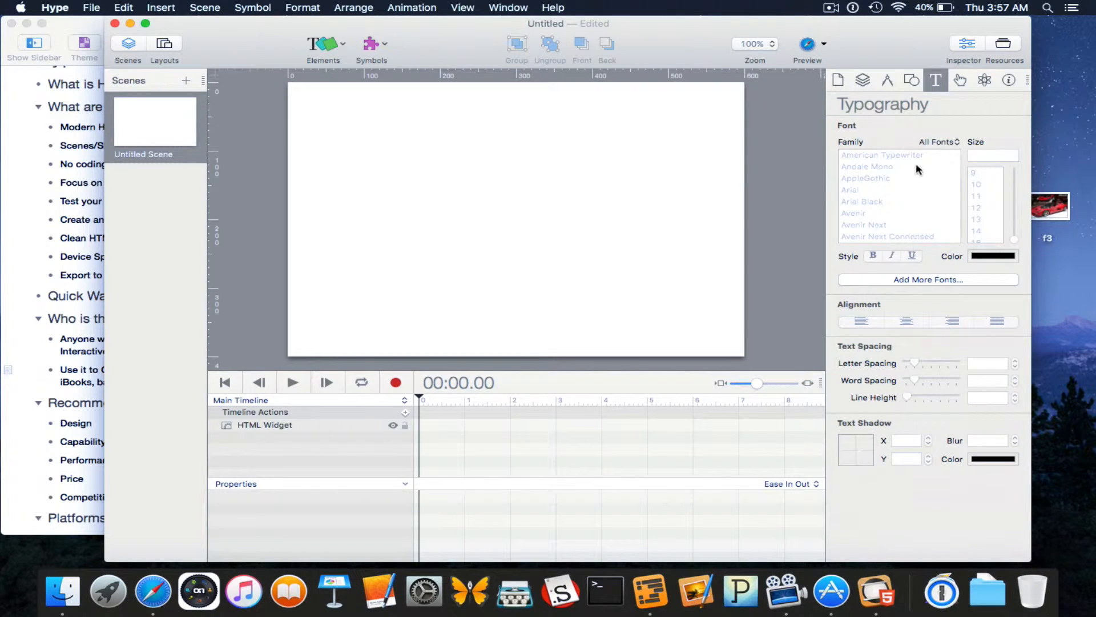
{"action": "scroll", "coordinate": [915, 162], "scroll_direction": "down", "scroll_amount": 5}
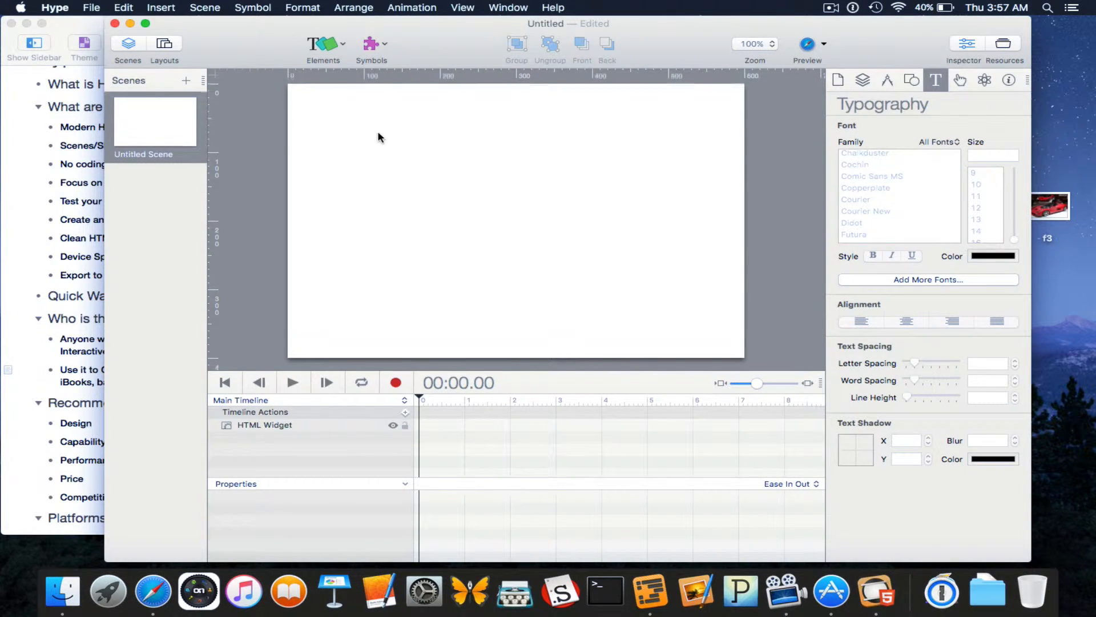
Add a text box, enlarge it, and change its text to 'Welcome to the show'.
{"action": "left_click", "coordinate": [340, 42]}
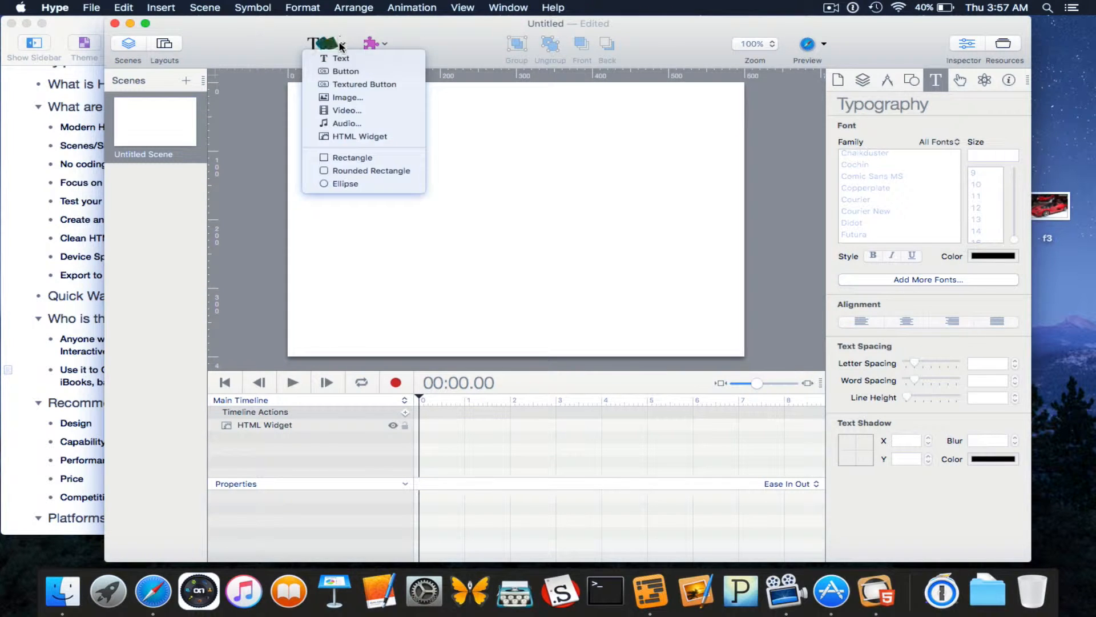
{"action": "left_click", "coordinate": [526, 177]}
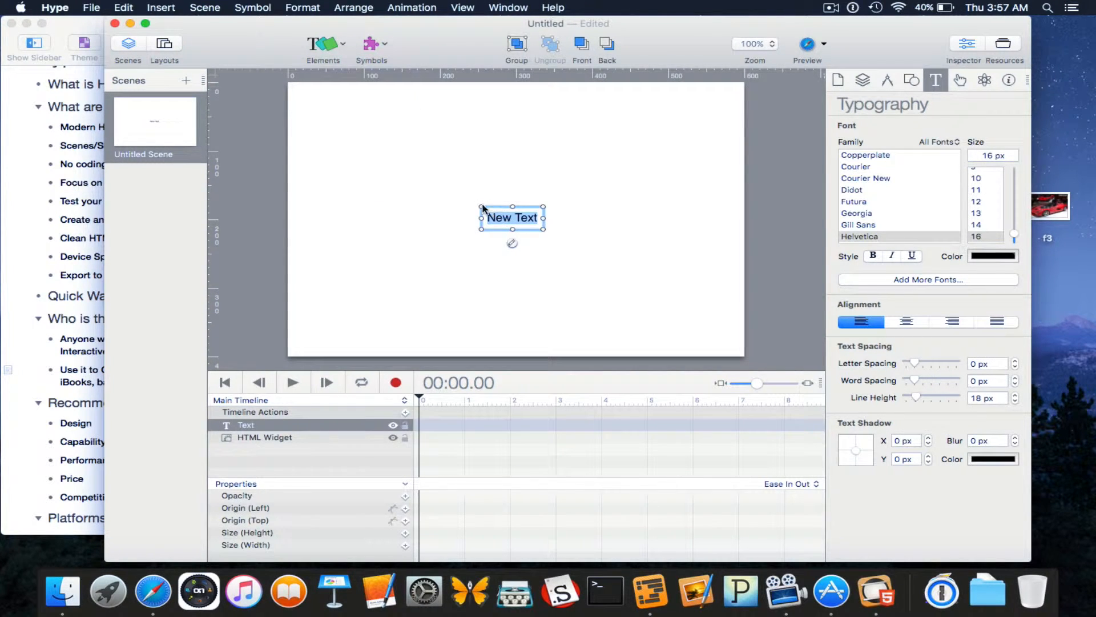
{"action": "left_click_drag", "start_coordinate": [483, 208], "coordinate": [440, 177]}
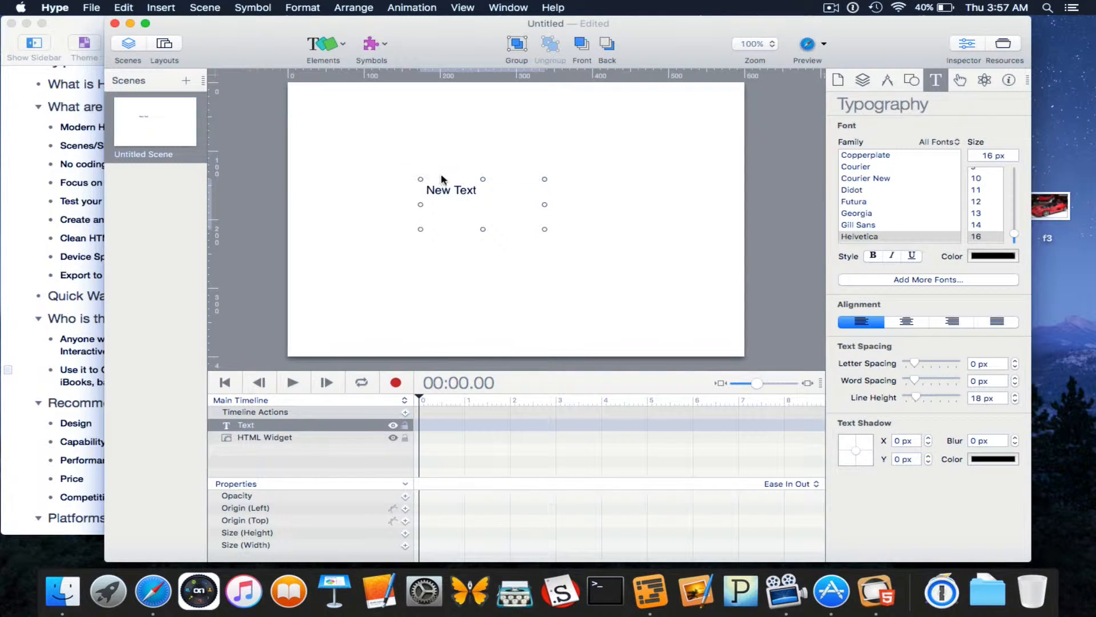
{"action": "double_click", "coordinate": [483, 189]}
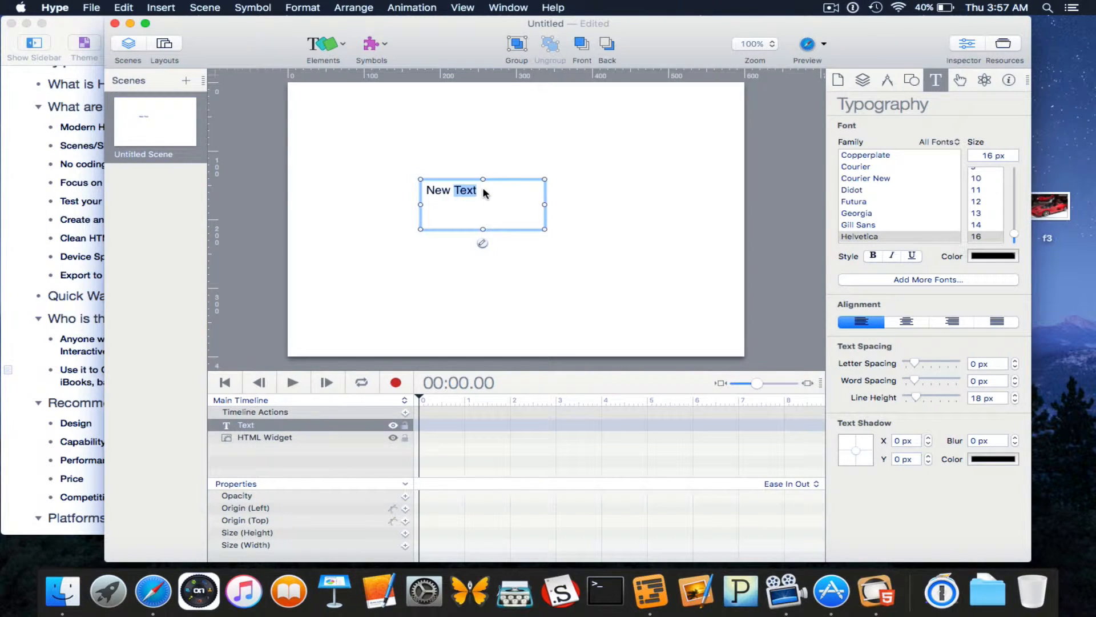
{"action": "key", "text": "BackSpace"}
{"action": "key", "text": "BackSpace"}
{"action": "type", "text": "Welcome to the show"}
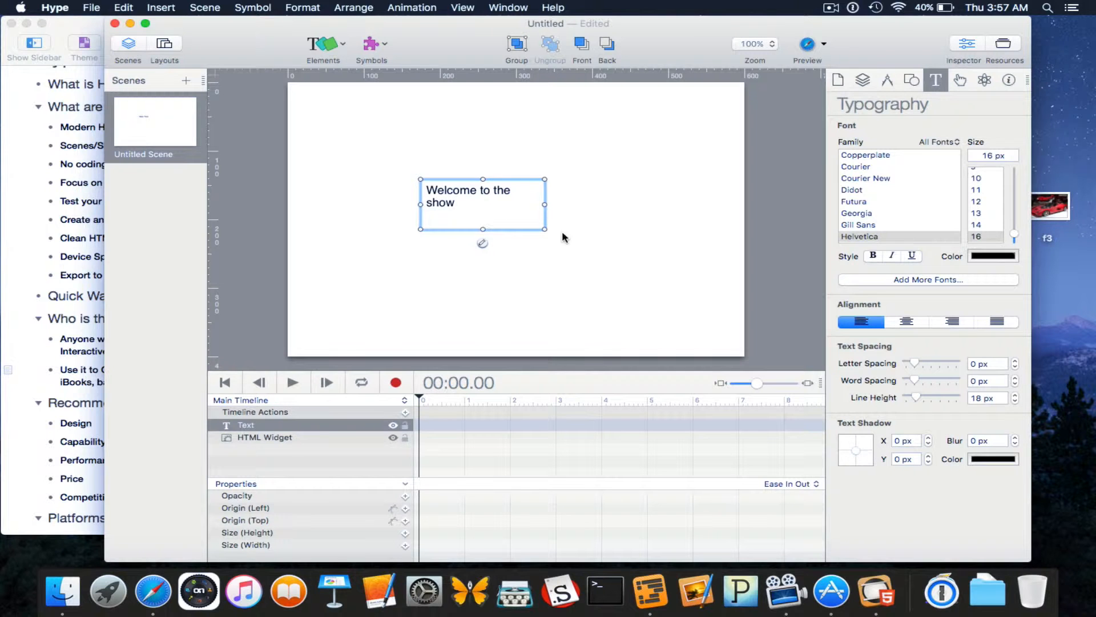
{"action": "left_click", "coordinate": [501, 212]}
{"action": "left_click", "coordinate": [486, 197]}
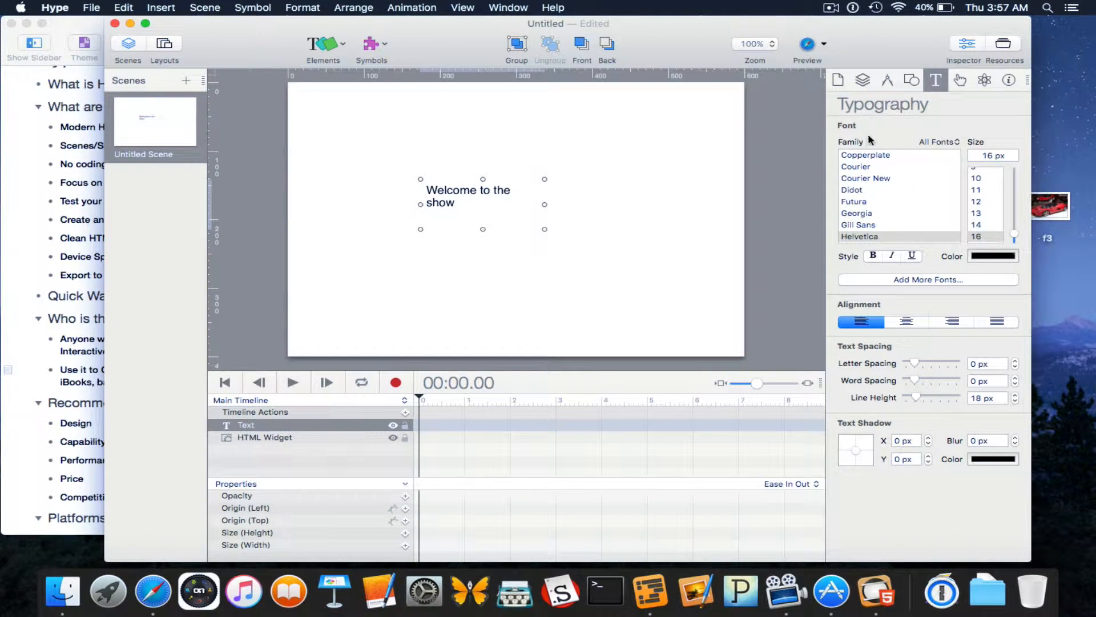
{"action": "left_click", "coordinate": [507, 288]}
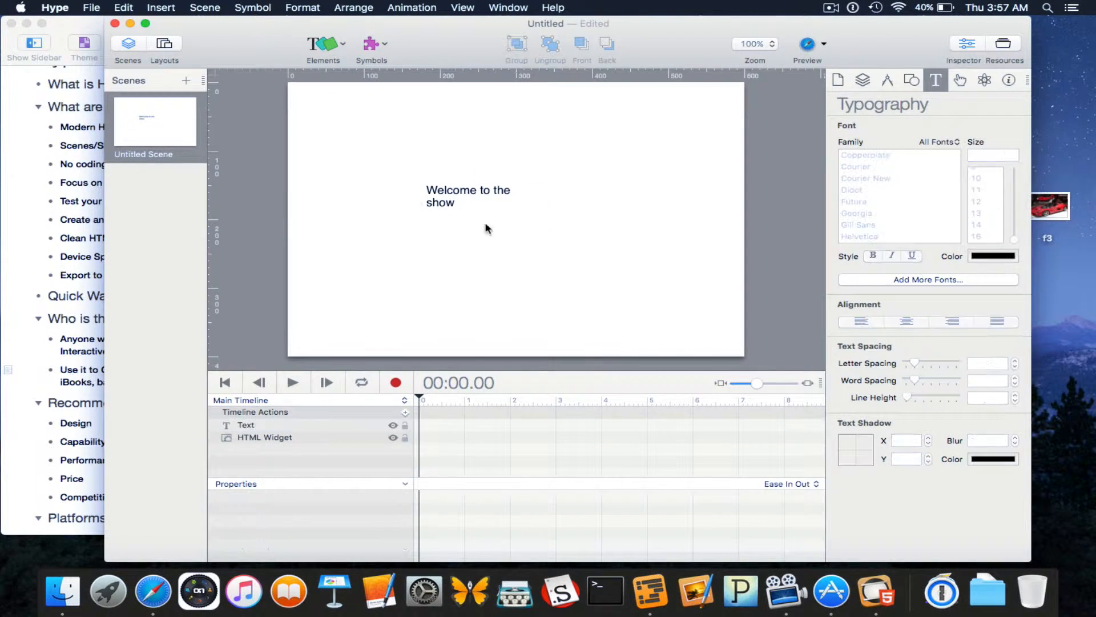
{"action": "left_click", "coordinate": [467, 197]}
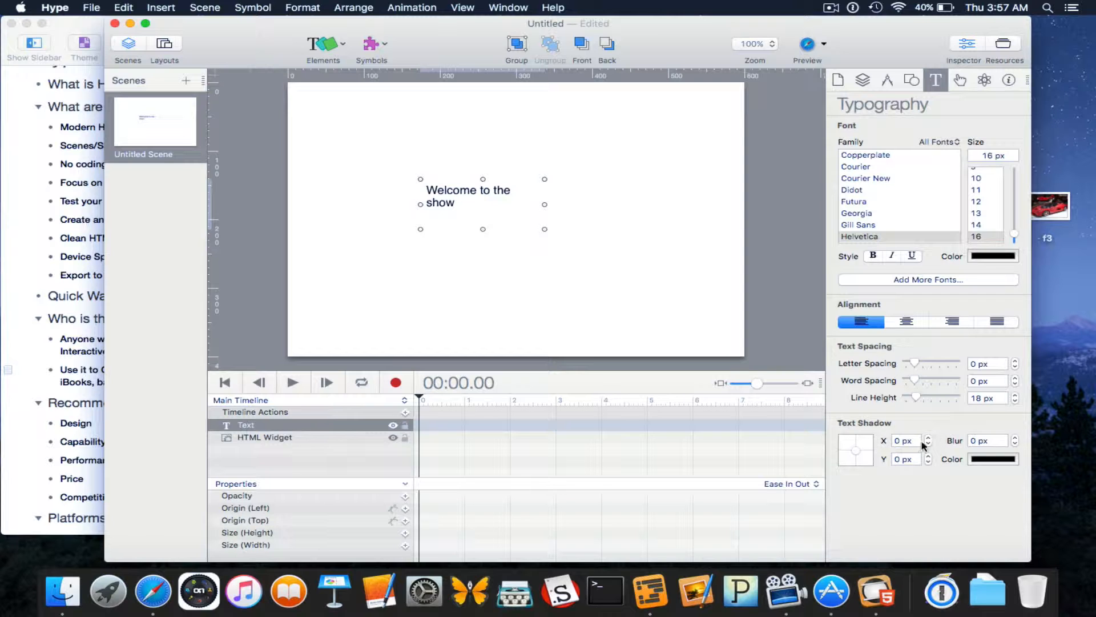
Check the text's action cursor style, leaving it at Automatic, then view its Physics settings.
{"action": "left_click", "coordinate": [960, 81]}
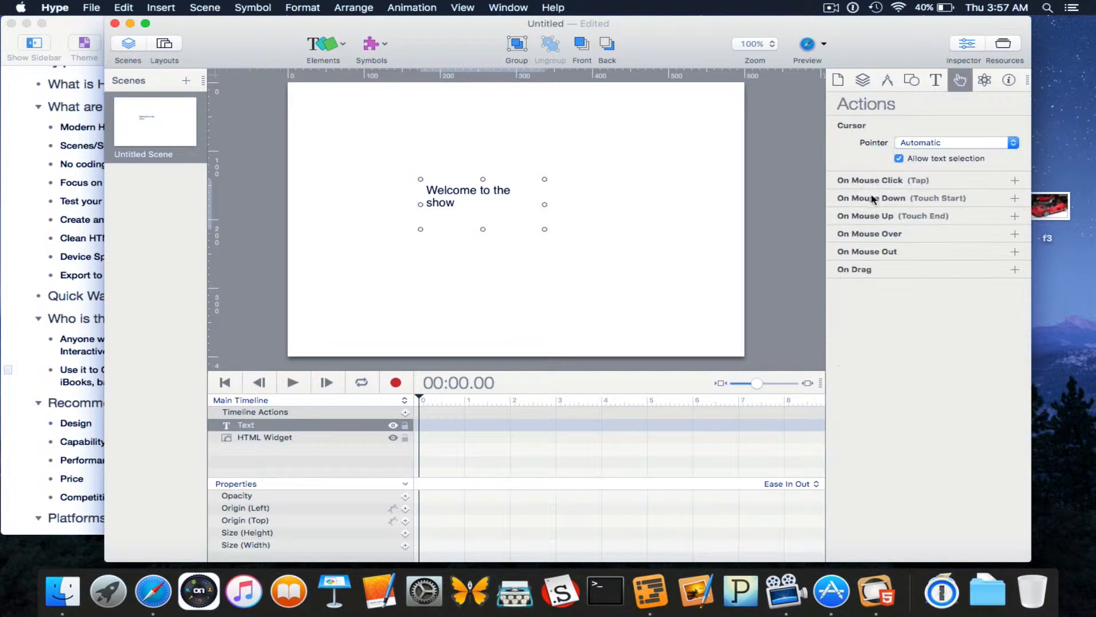
{"action": "left_click", "coordinate": [952, 145]}
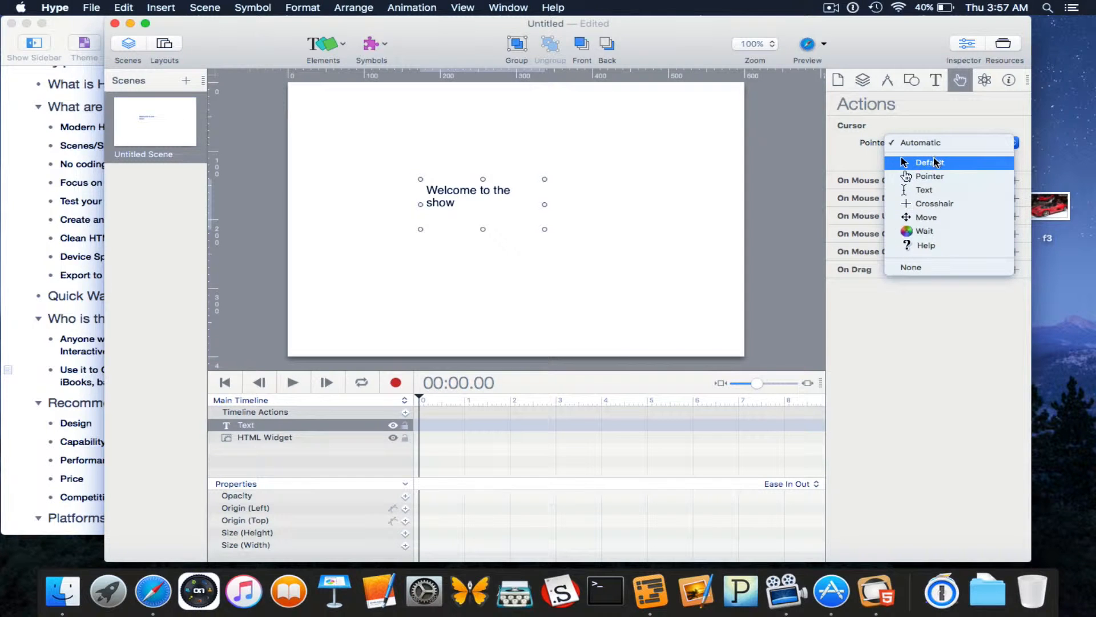
{"action": "left_click", "coordinate": [861, 163]}
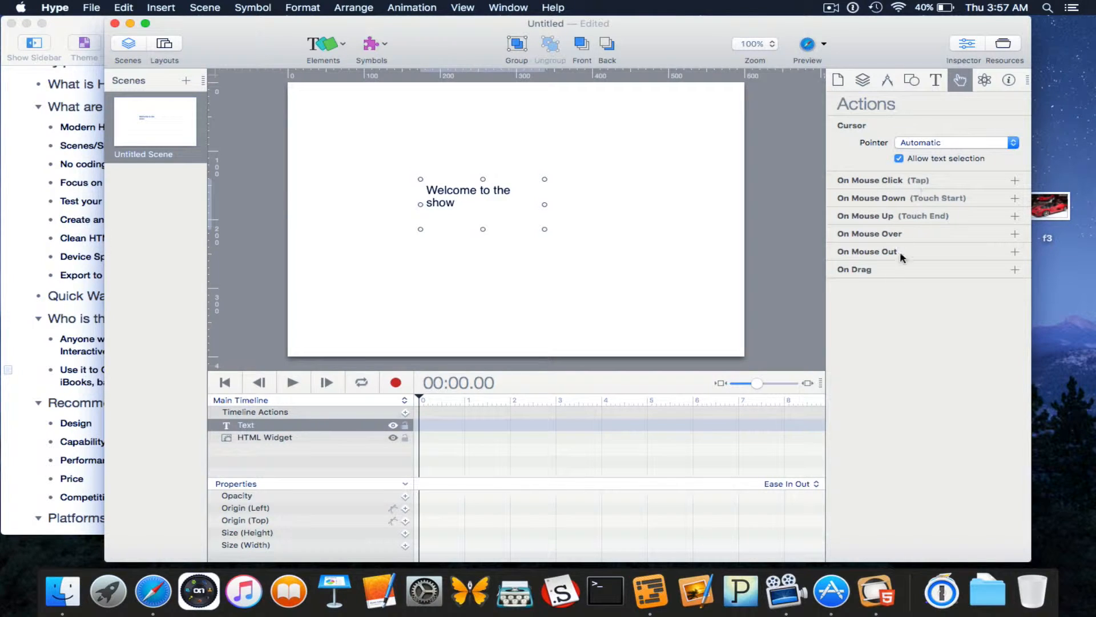
{"action": "left_click", "coordinate": [983, 81]}
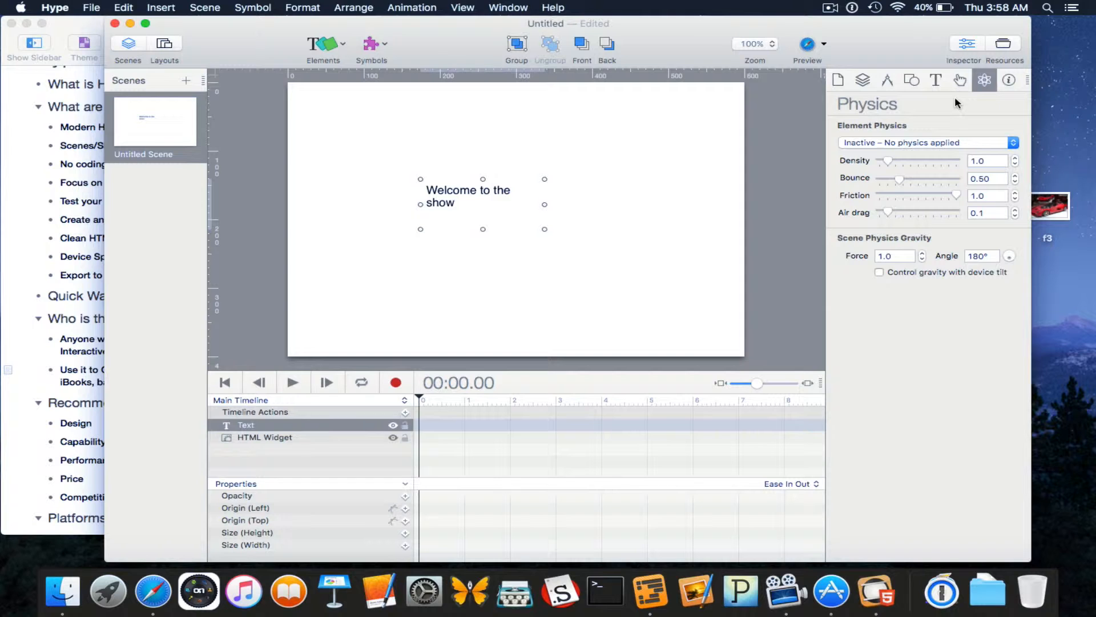
Browse the Elements list and physics behaviour choices without changes, then show the text's Identity details.
{"action": "left_click", "coordinate": [334, 45]}
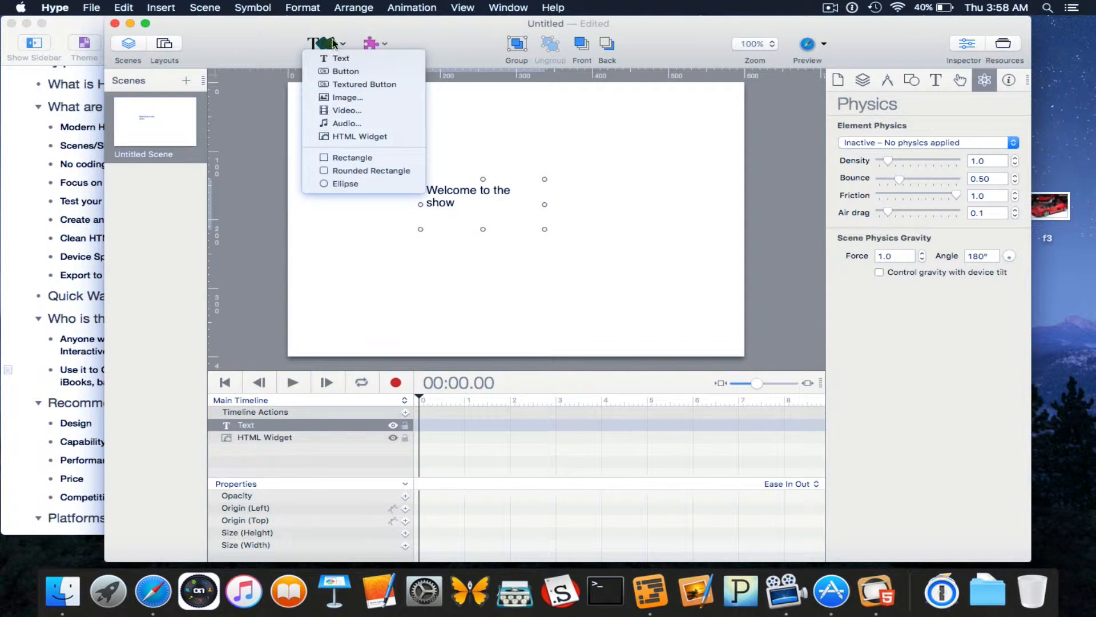
{"action": "left_click", "coordinate": [331, 39]}
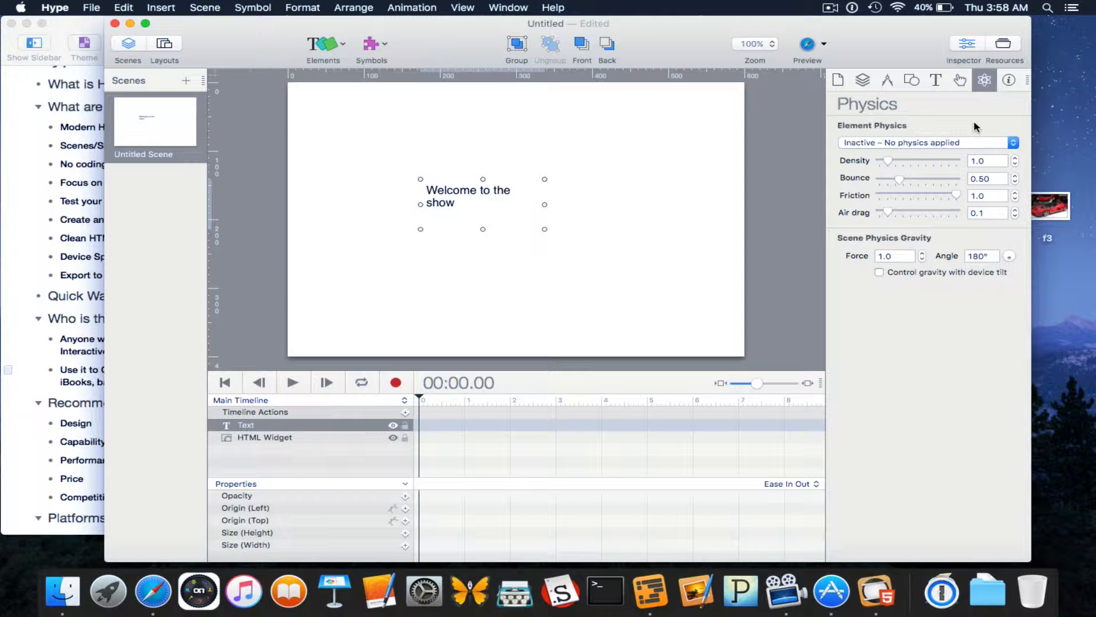
{"action": "left_click", "coordinate": [959, 143]}
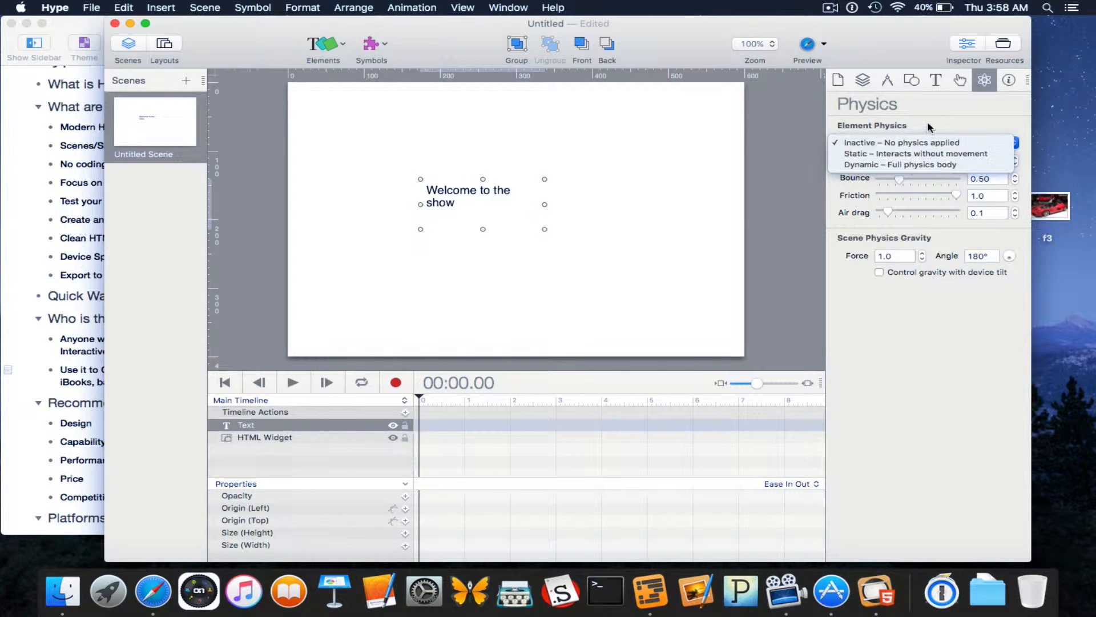
{"action": "left_click", "coordinate": [927, 103]}
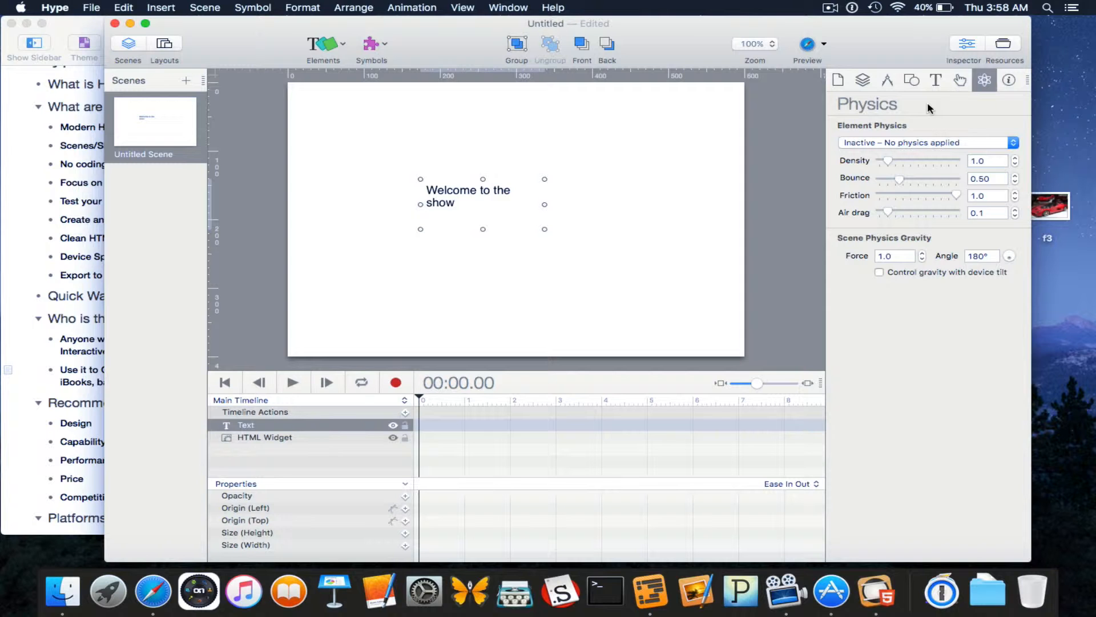
{"action": "left_click", "coordinate": [1008, 77]}
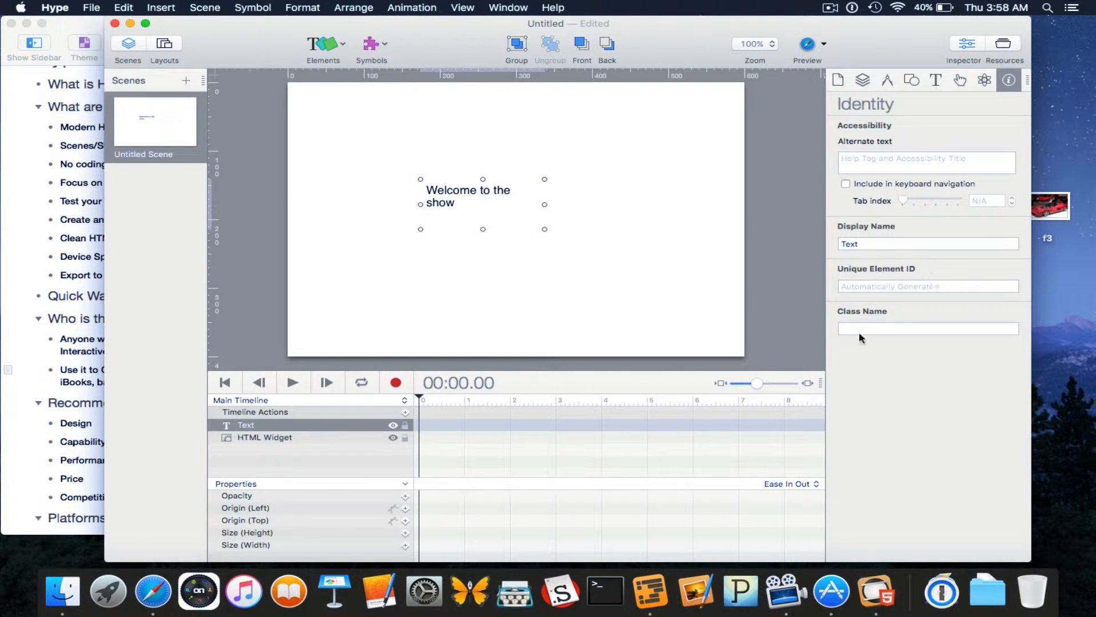
View the scene and document settings, shift the window left, and select the empty HTML widget.
{"action": "left_click", "coordinate": [853, 80]}
{"action": "left_click", "coordinate": [839, 80]}
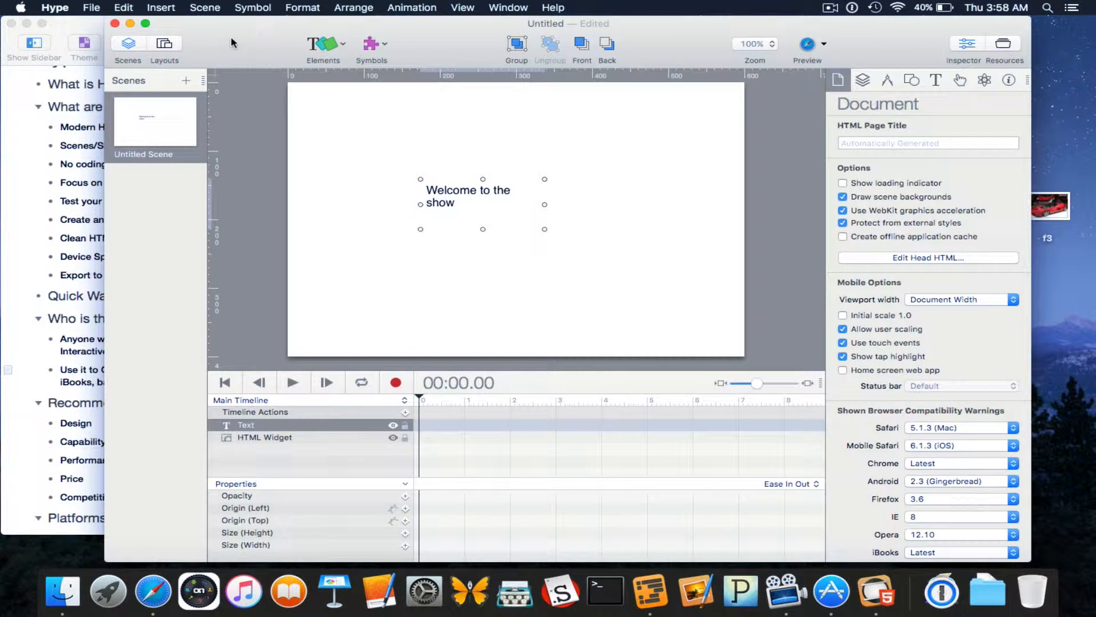
{"action": "left_click_drag", "start_coordinate": [231, 43], "coordinate": [214, 31]}
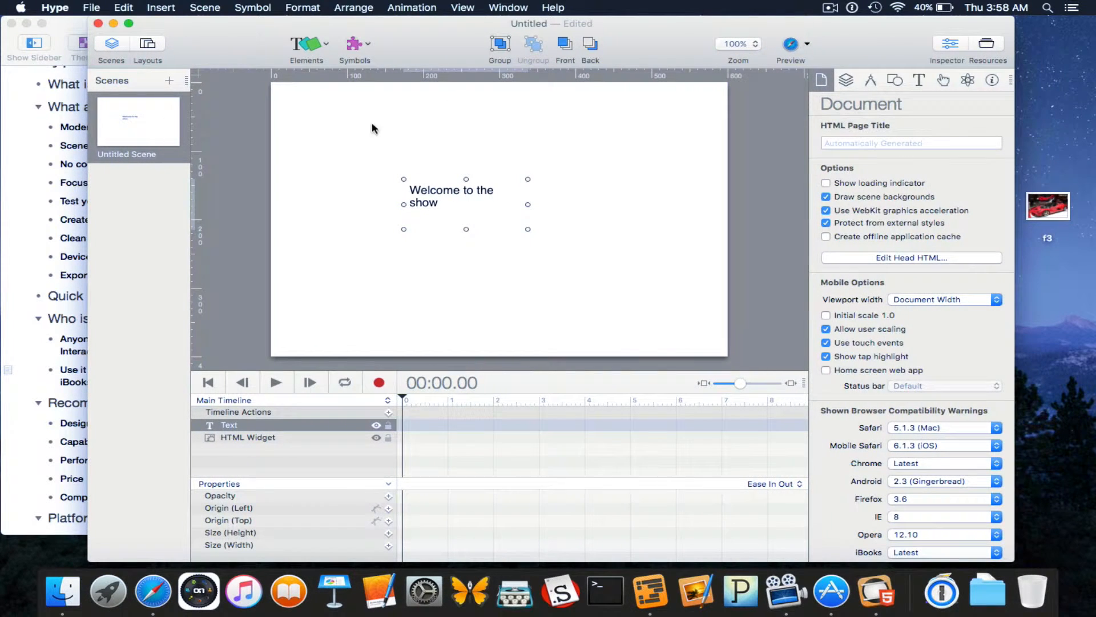
{"action": "left_click", "coordinate": [521, 165]}
Insert a rectangle, enlarge it around the welcome text, and send it behind the text.
{"action": "left_click", "coordinate": [322, 51]}
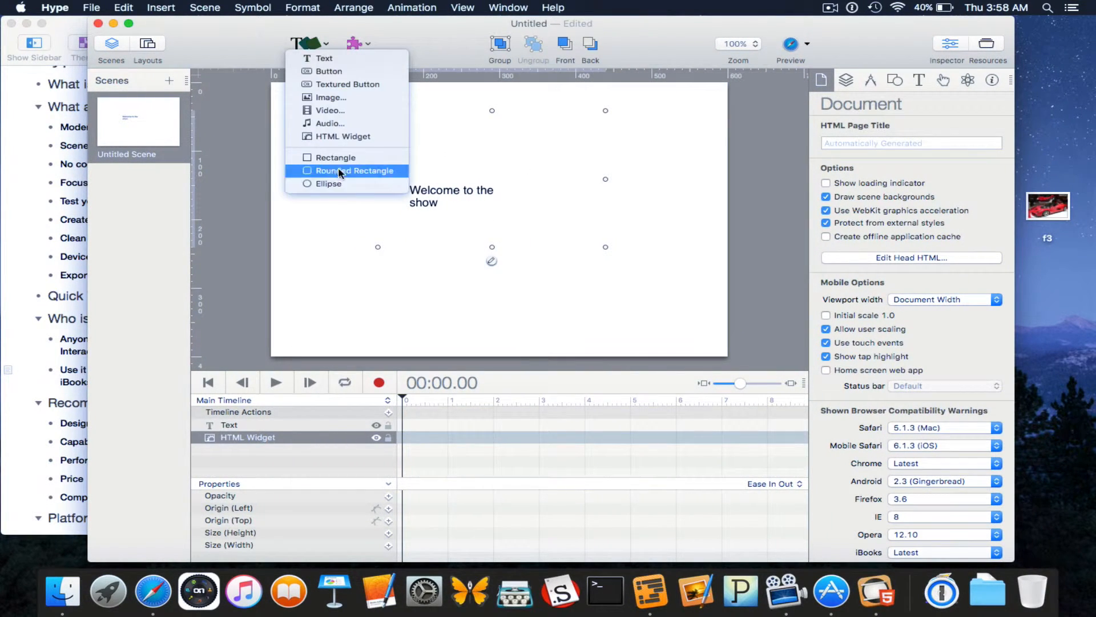
{"action": "left_click", "coordinate": [337, 160]}
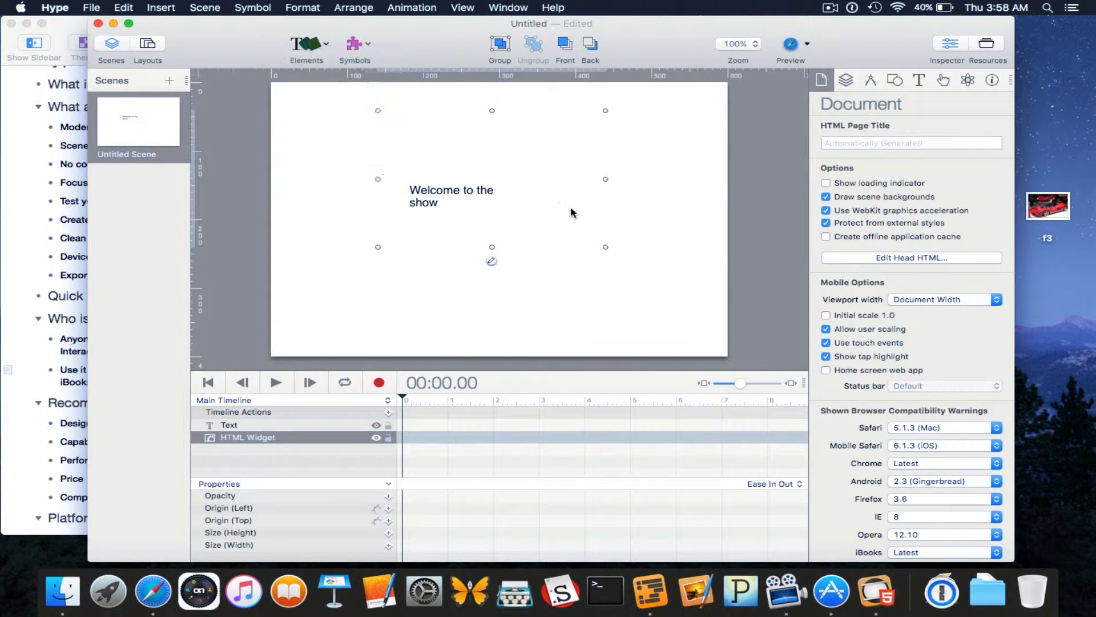
{"action": "left_click_drag", "start_coordinate": [460, 184], "coordinate": [358, 150]}
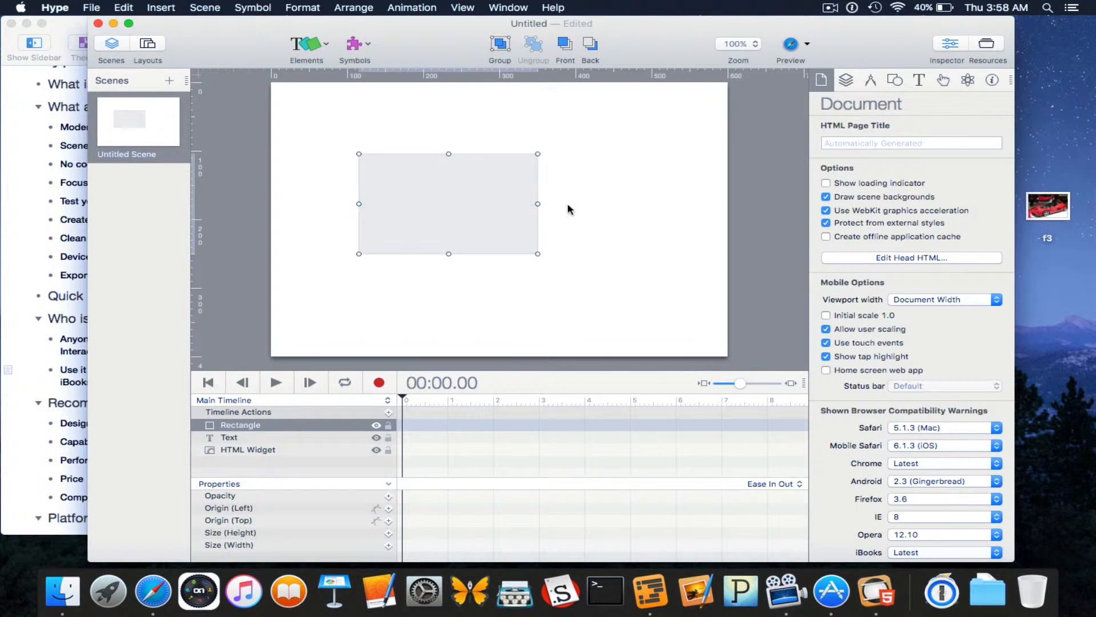
{"action": "mouse_move", "coordinate": [469, 194]}
{"action": "left_mouse_down"}
{"action": "mouse_move", "coordinate": [522, 194]}
{"action": "mouse_move", "coordinate": [462, 190]}
{"action": "left_mouse_up"}
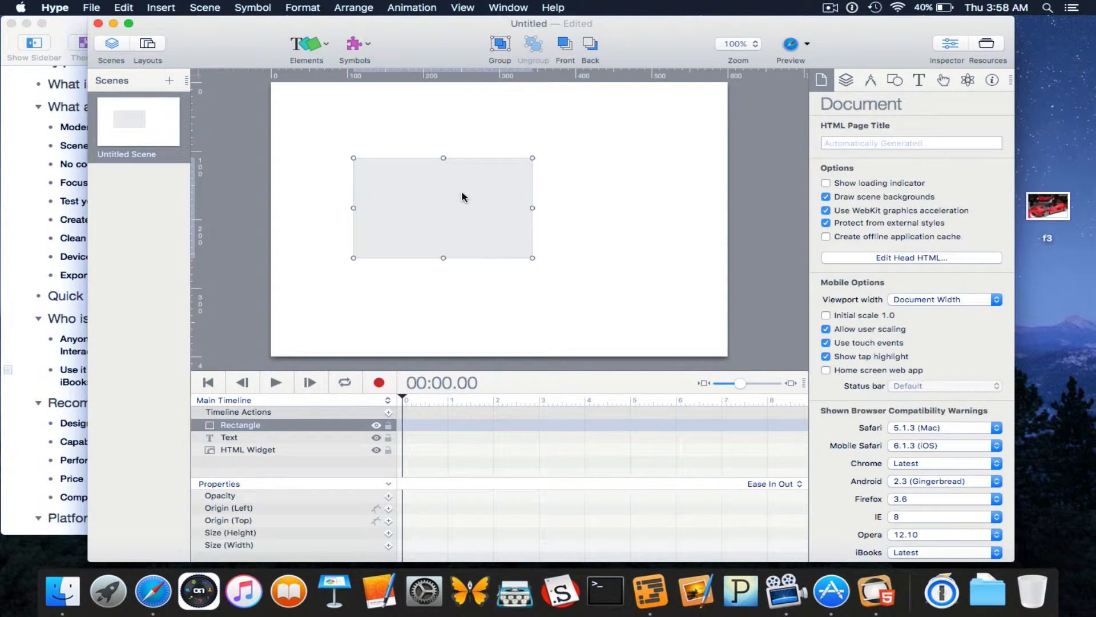
{"action": "left_click", "coordinate": [597, 44]}
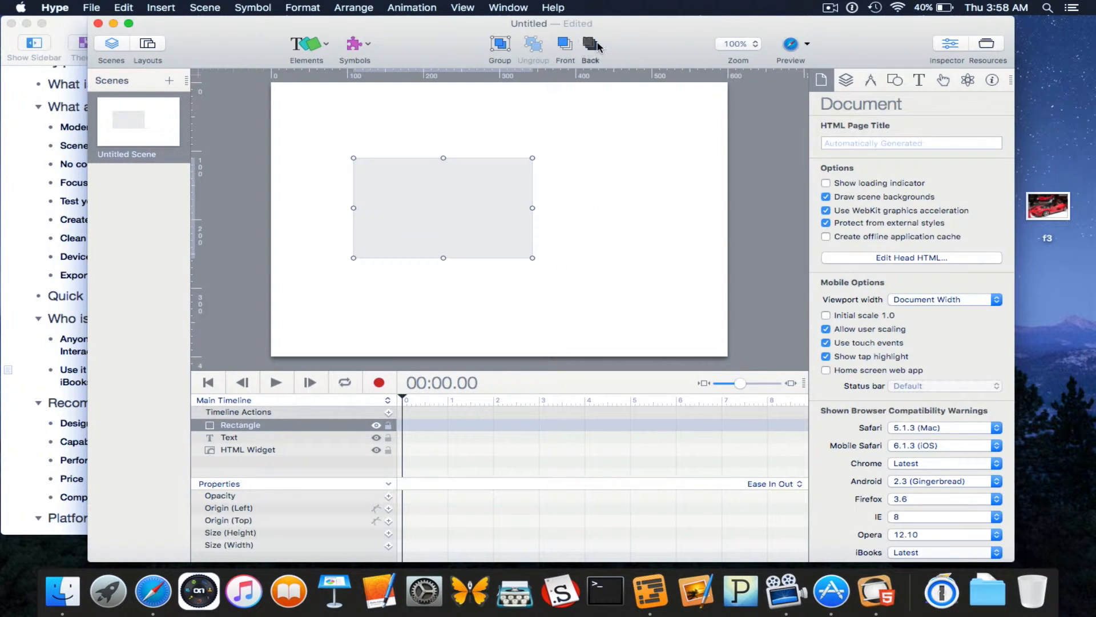
{"action": "left_click", "coordinate": [502, 166]}
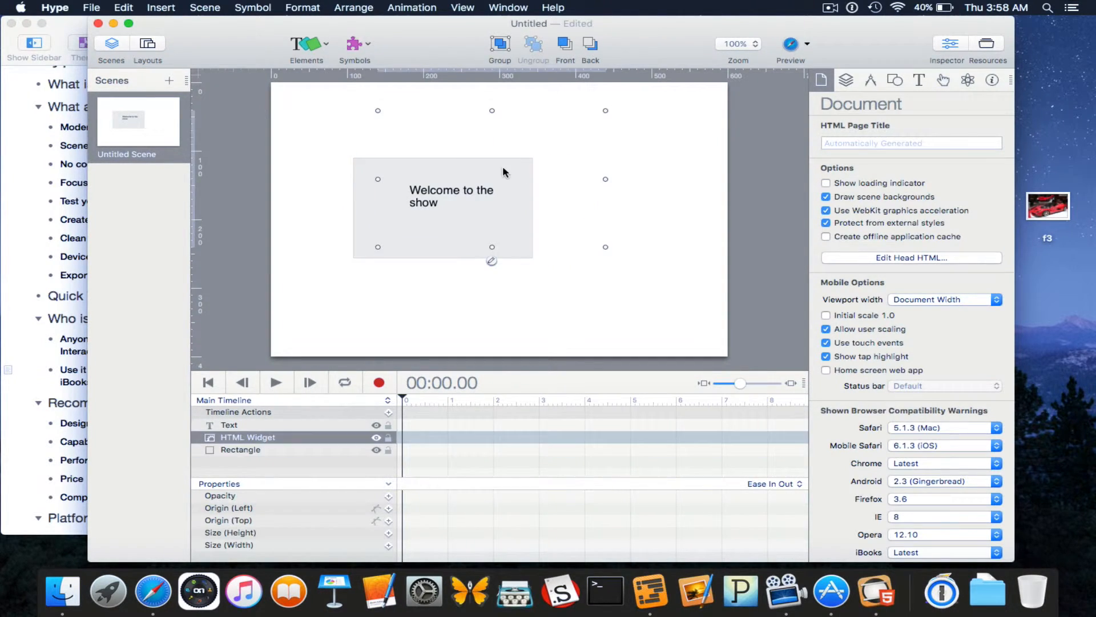
{"action": "left_click", "coordinate": [553, 296]}
{"action": "left_click", "coordinate": [326, 44]}
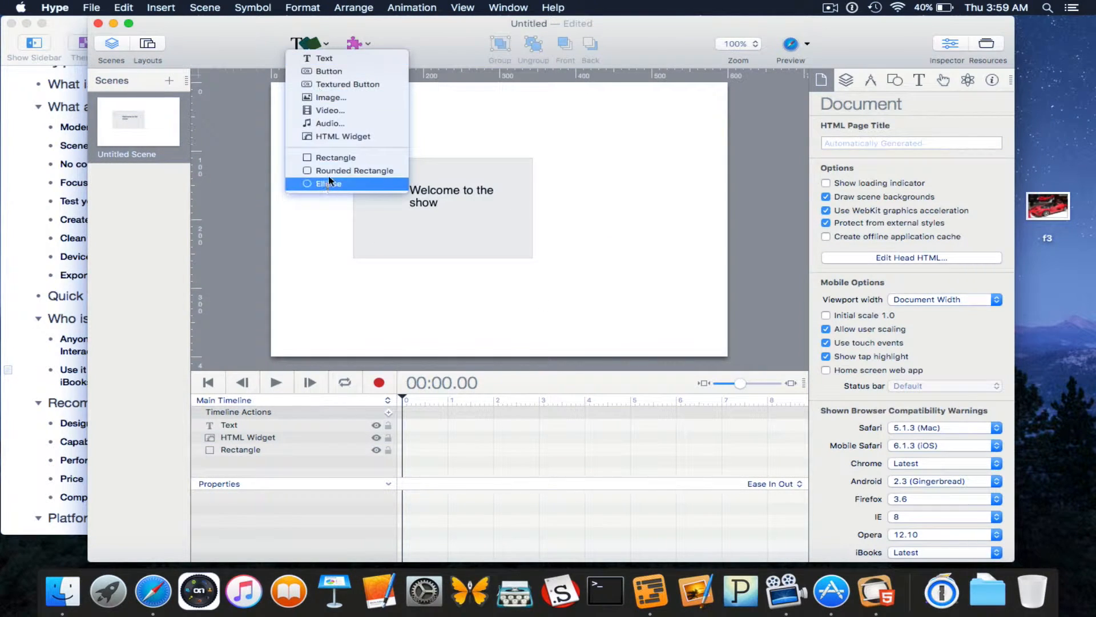
Add an HTML widget containing the heading '<h1> Welcome to My Reveiw! </h1>'.
{"action": "left_click", "coordinate": [609, 272]}
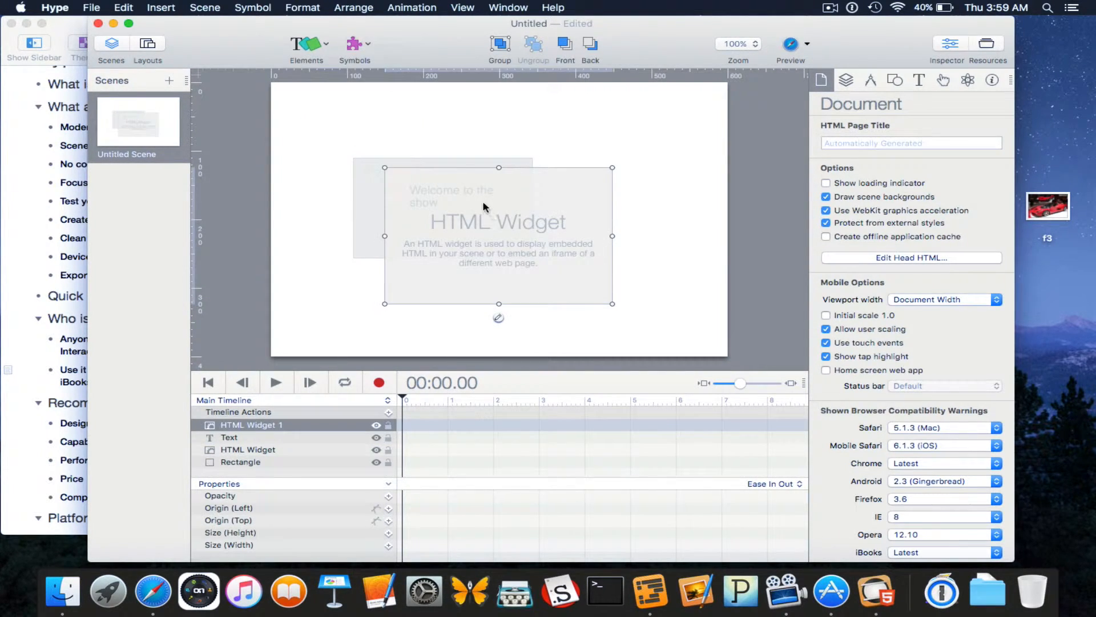
{"action": "double_click", "coordinate": [483, 204]}
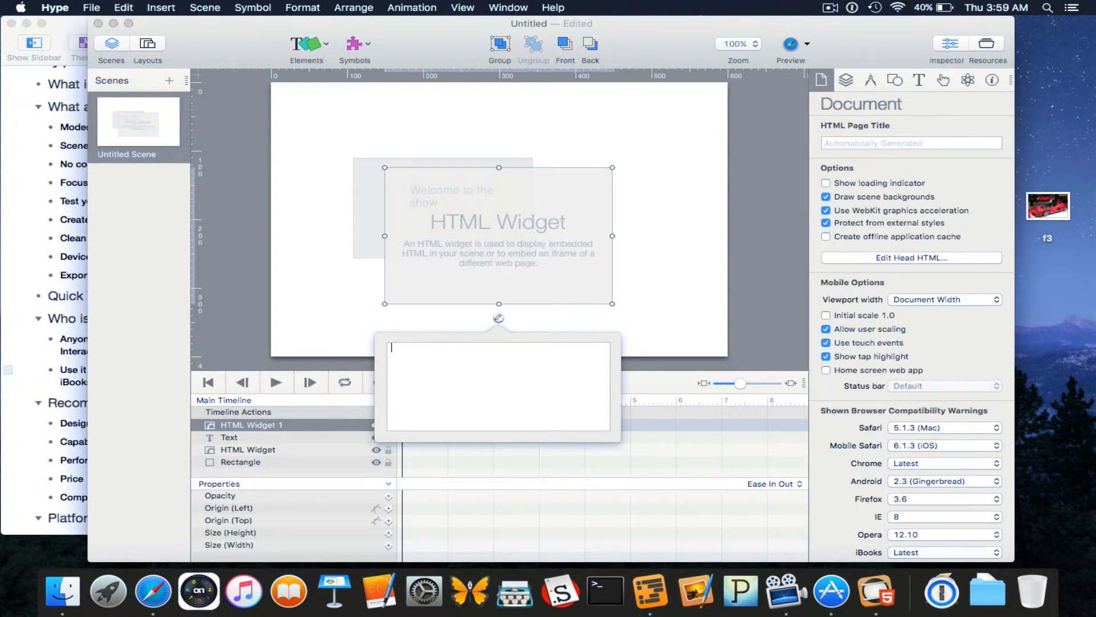
{"action": "type", "text": "<"}
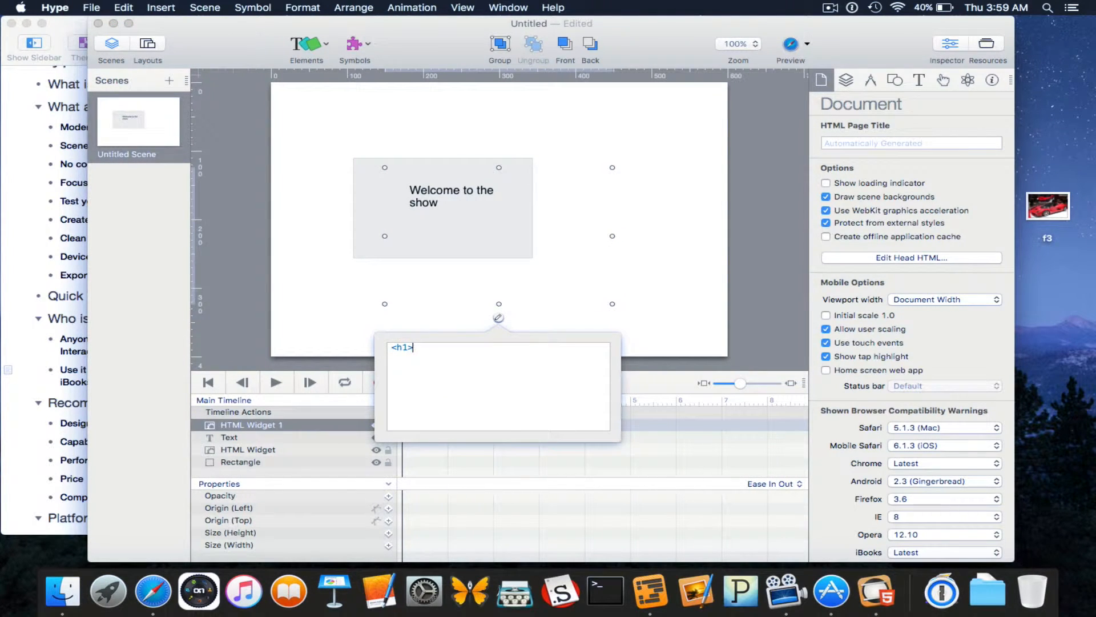
{"action": "type", "text": "h1> Welcome to"}
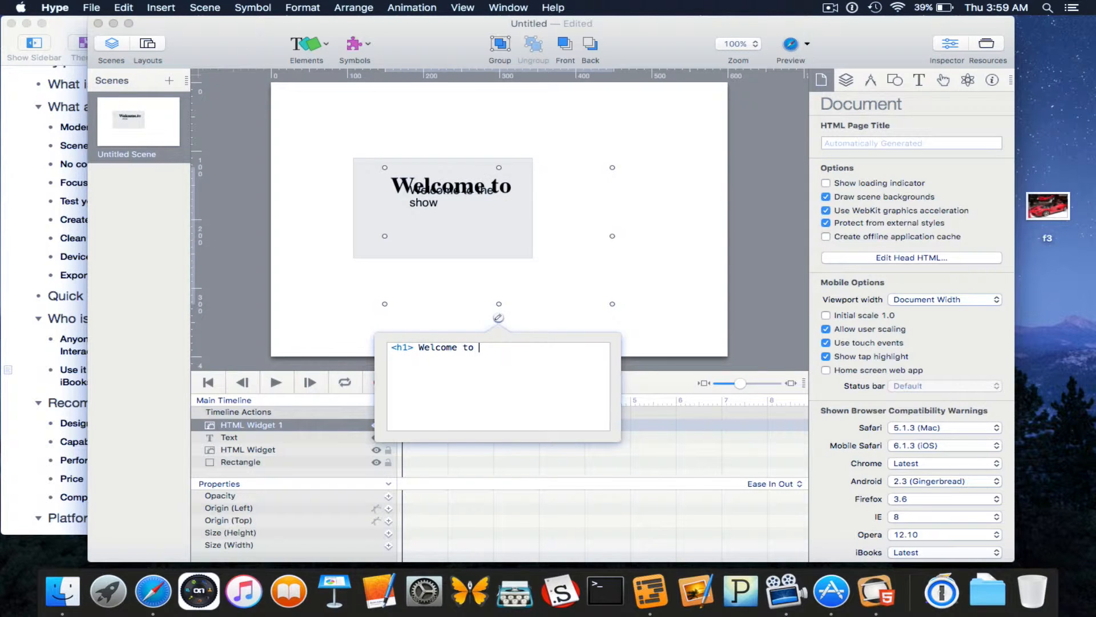
{"action": "type", "text": " My Rev"}
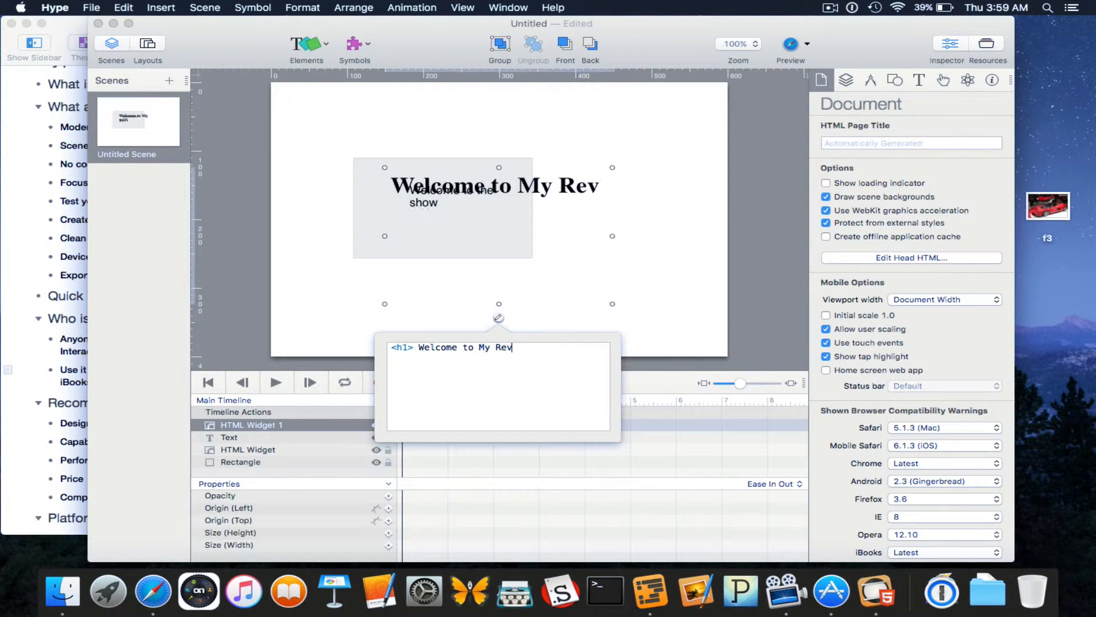
{"action": "type", "text": "eiw!@"}
{"action": "key", "text": "BackSpace"}
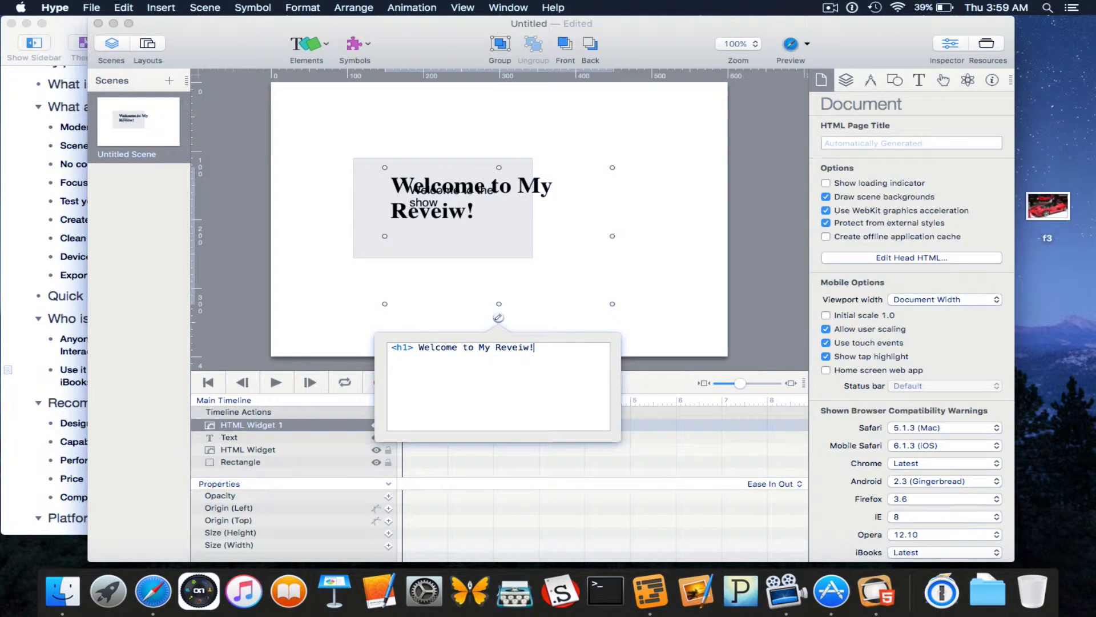
{"action": "type", "text": "</h1>"}
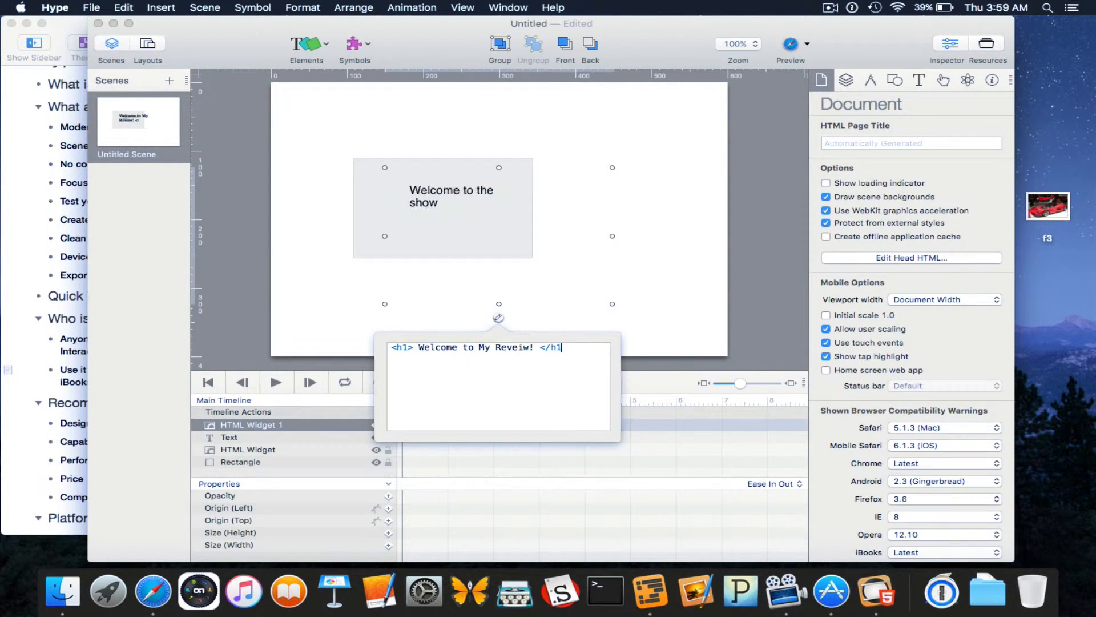
{"action": "left_click", "coordinate": [599, 249]}
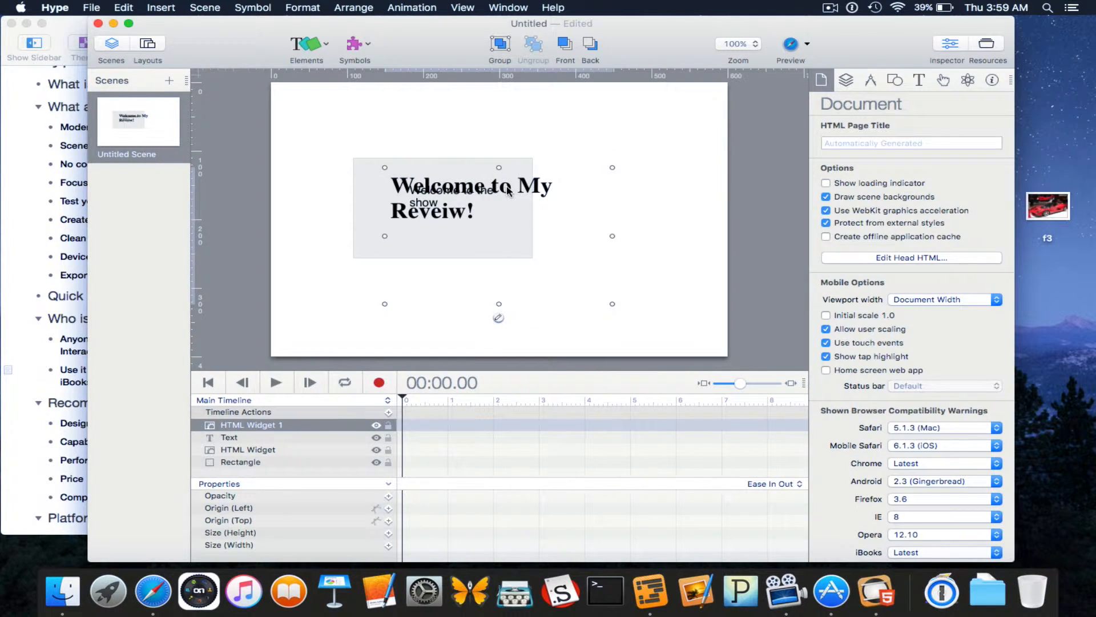
Move the heading up and widen it onto one line, then reposition the empty widget and grey rectangle.
{"action": "left_click_drag", "start_coordinate": [508, 191], "coordinate": [508, 128]}
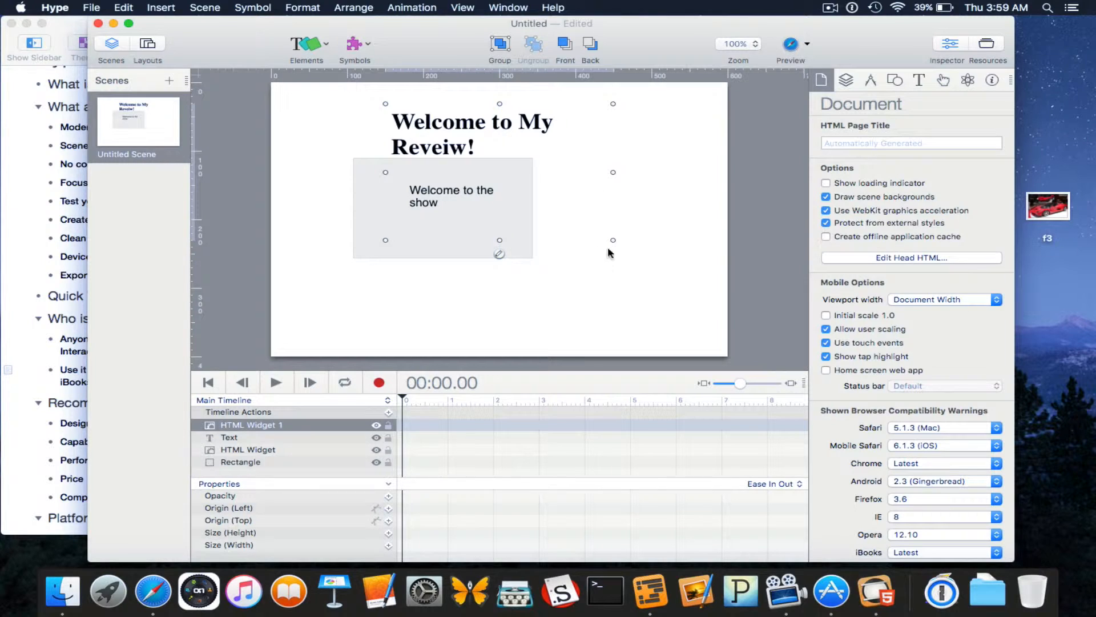
{"action": "left_click_drag", "start_coordinate": [613, 242], "coordinate": [692, 153]}
{"action": "left_click_drag", "start_coordinate": [568, 136], "coordinate": [543, 132]}
{"action": "left_click_drag", "start_coordinate": [459, 174], "coordinate": [483, 177]}
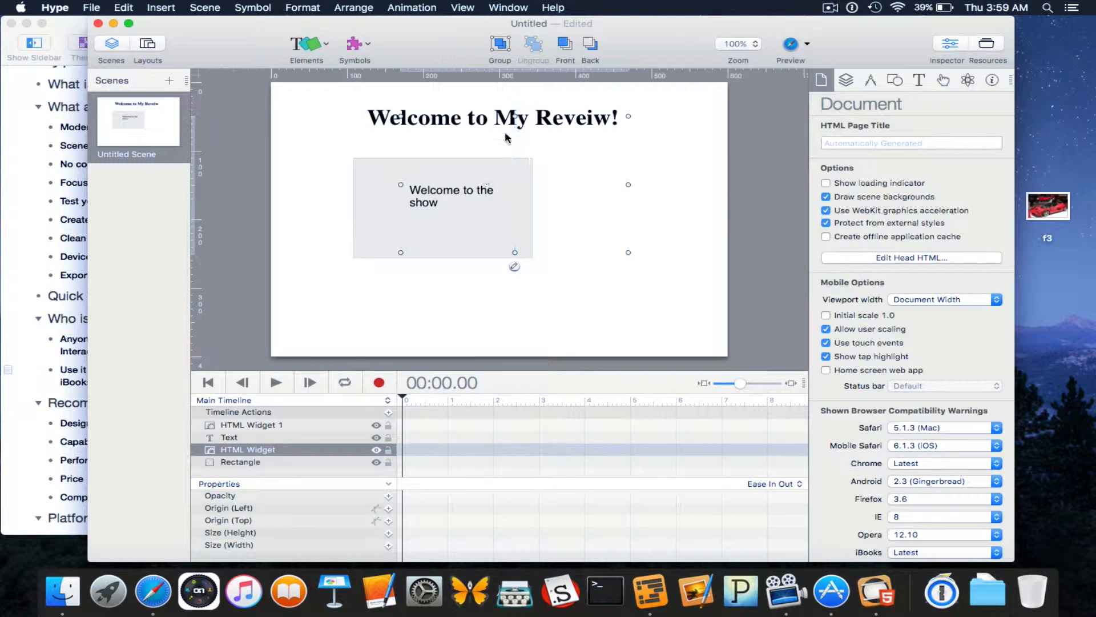
{"action": "left_click_drag", "start_coordinate": [388, 223], "coordinate": [478, 166]}
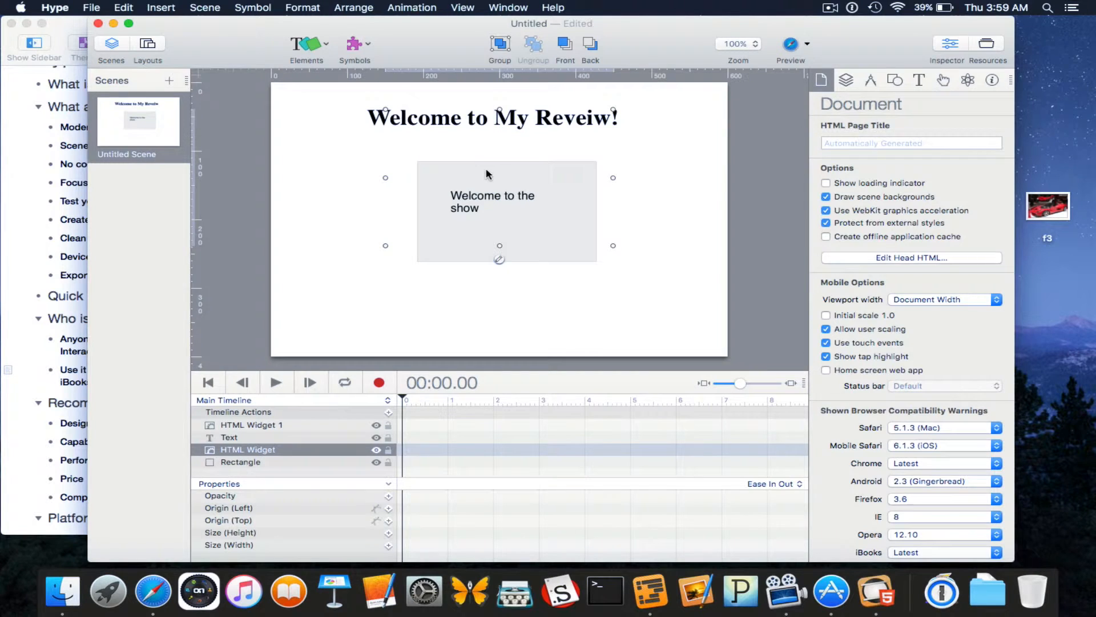
Add '<h2>' to the empty HTML widget, move it right and down, and select the grey rectangle.
{"action": "double_click", "coordinate": [487, 174]}
{"action": "type", "text": "<h2>"}
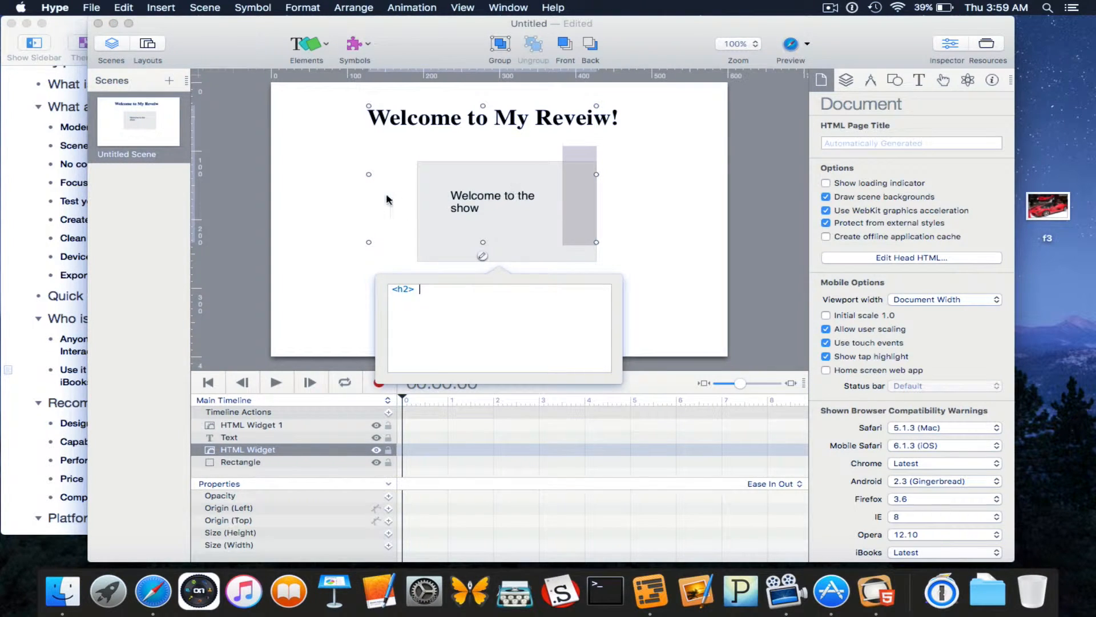
{"action": "left_click", "coordinate": [389, 200]}
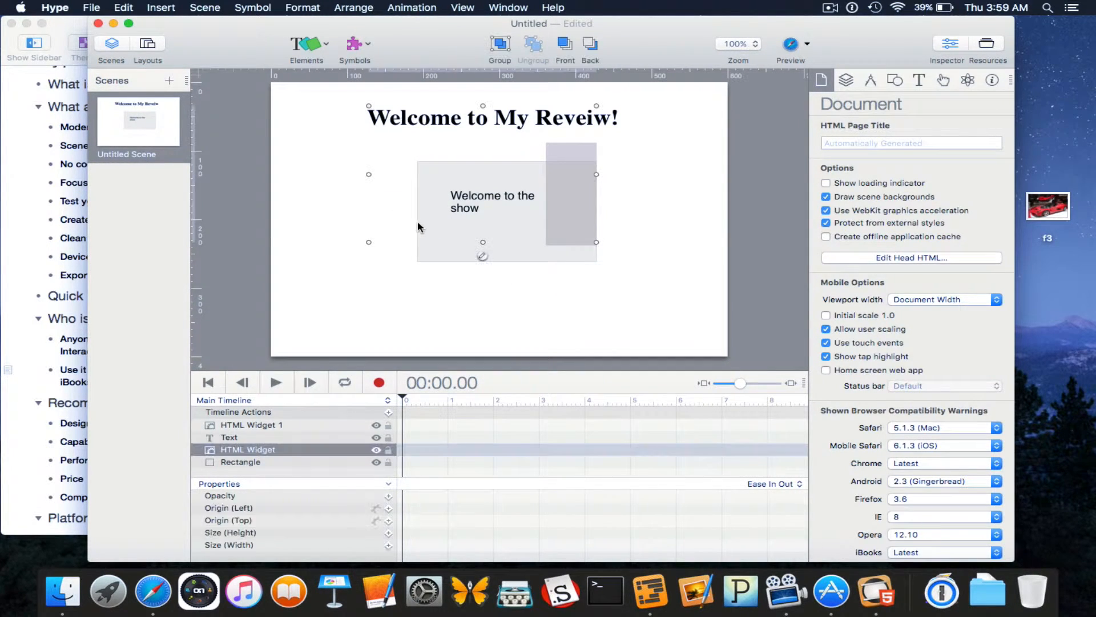
{"action": "left_click_drag", "start_coordinate": [429, 222], "coordinate": [453, 229]}
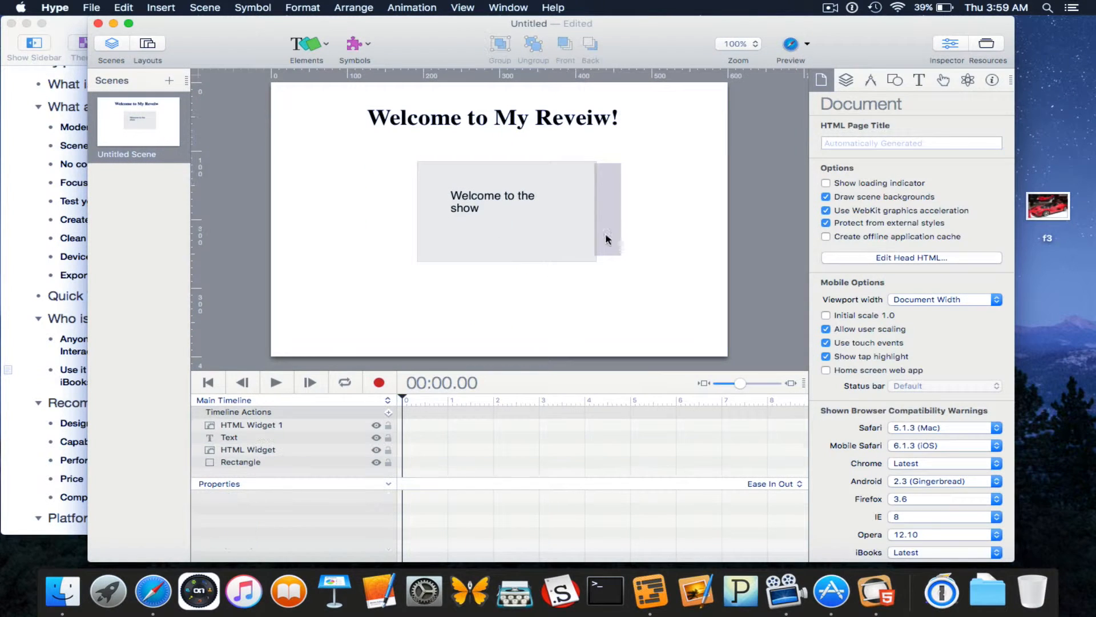
{"action": "left_click", "coordinate": [528, 259]}
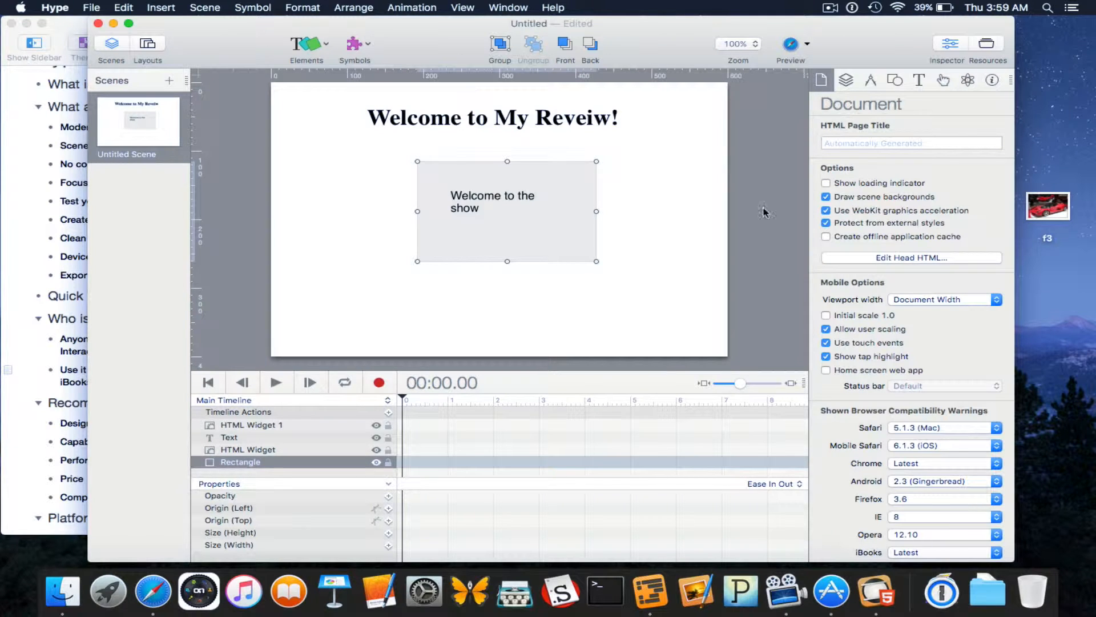
View the About Hype version and credits information, then close it.
{"action": "left_click", "coordinate": [55, 8]}
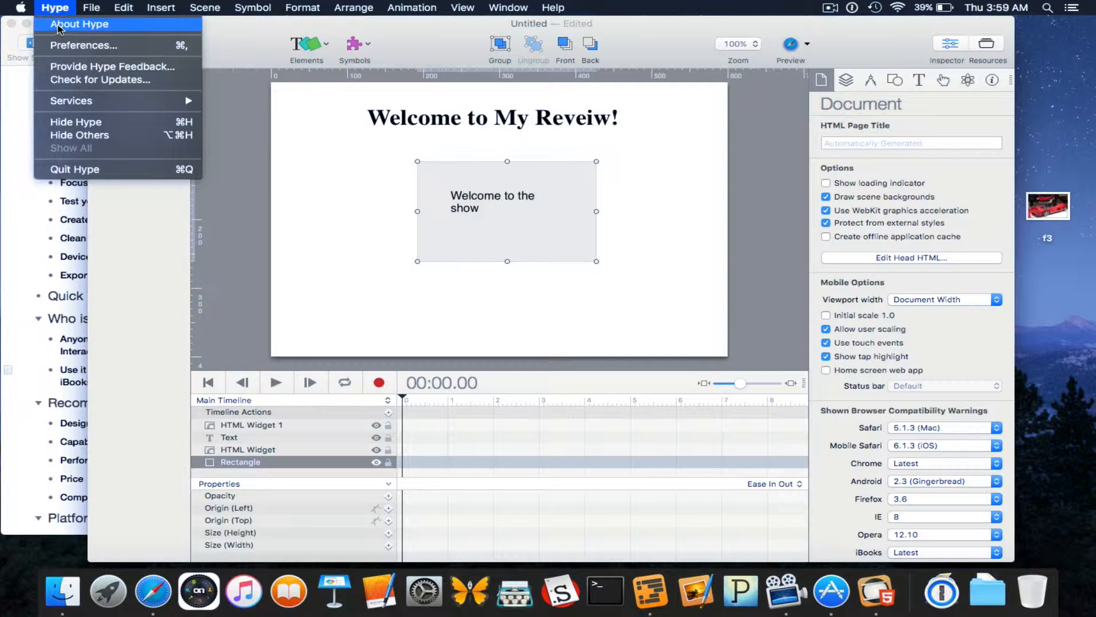
{"action": "left_click", "coordinate": [57, 26]}
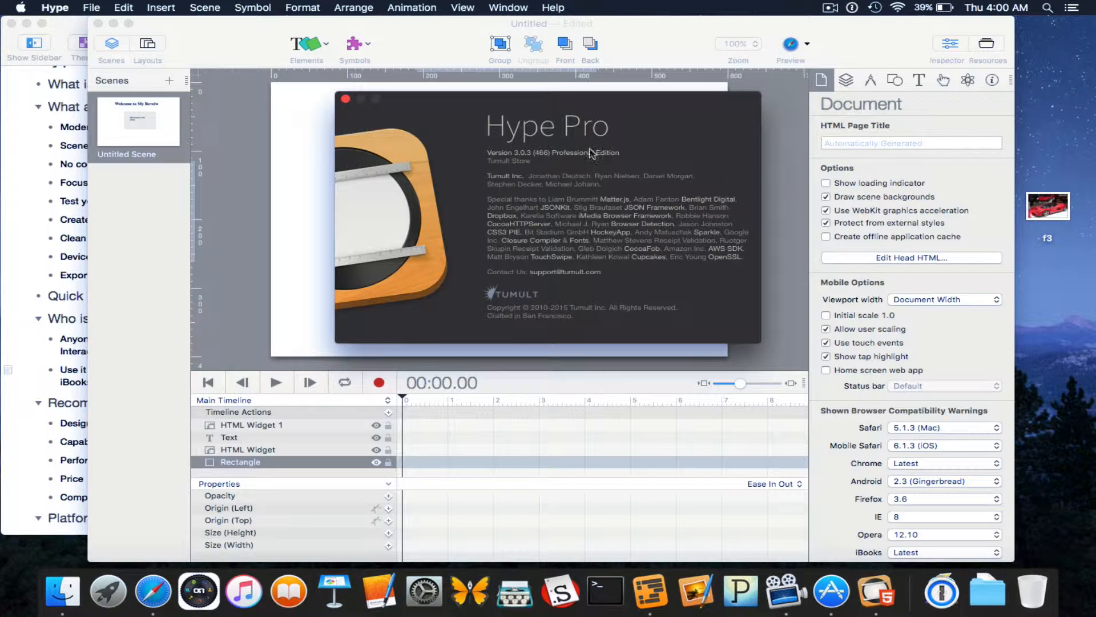
{"action": "left_click", "coordinate": [346, 98]}
Open Hype Preferences on the Devices page.
{"action": "left_click", "coordinate": [62, 7]}
{"action": "left_click", "coordinate": [74, 46]}
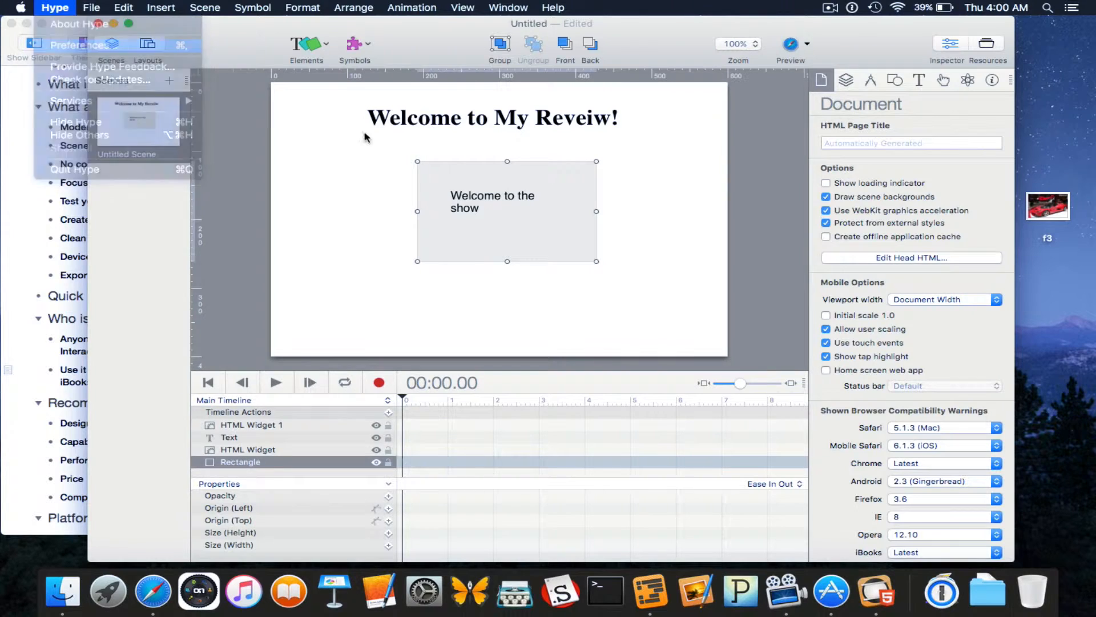
{"action": "left_click", "coordinate": [280, 91]}
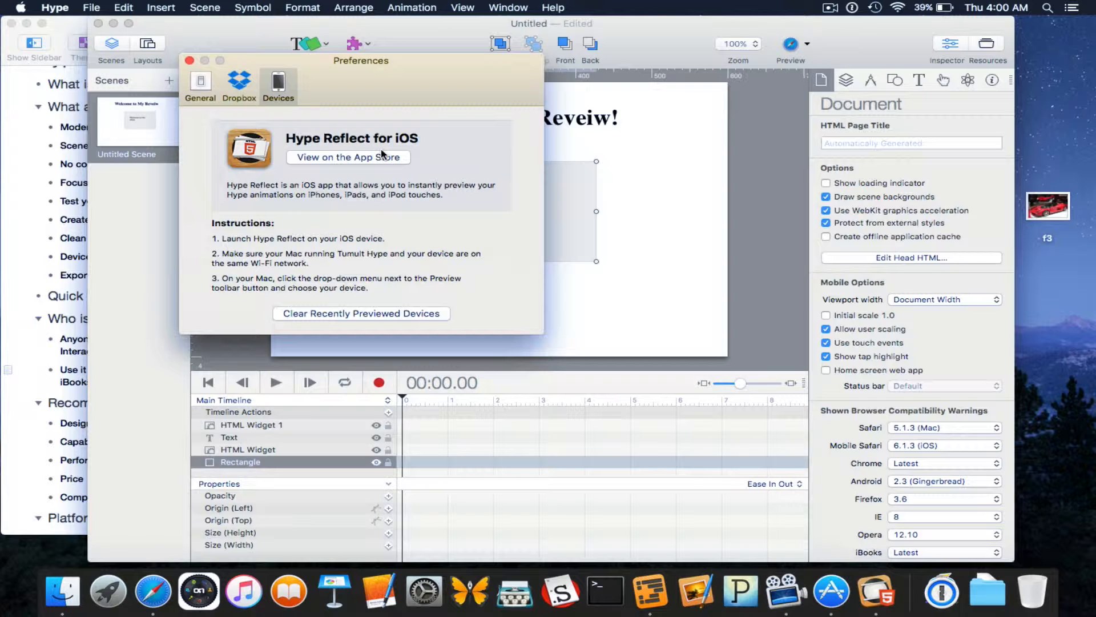
After viewing the Dropbox settings, set the interface theme to Professional Dark and close Preferences.
{"action": "left_click", "coordinate": [248, 90]}
{"action": "left_click", "coordinate": [201, 86]}
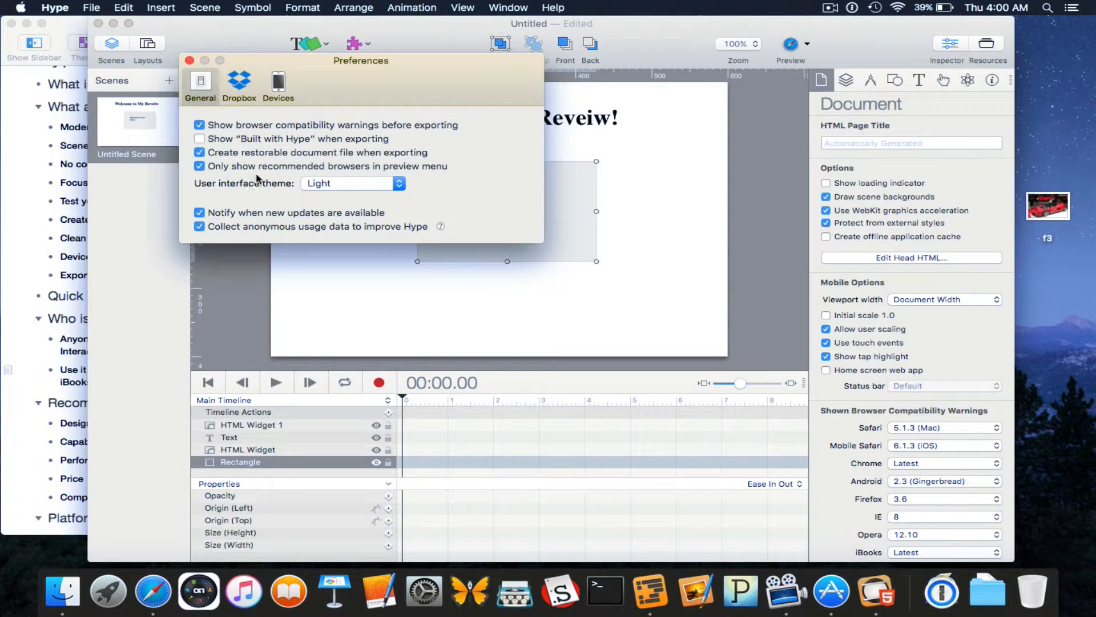
{"action": "left_click", "coordinate": [351, 184]}
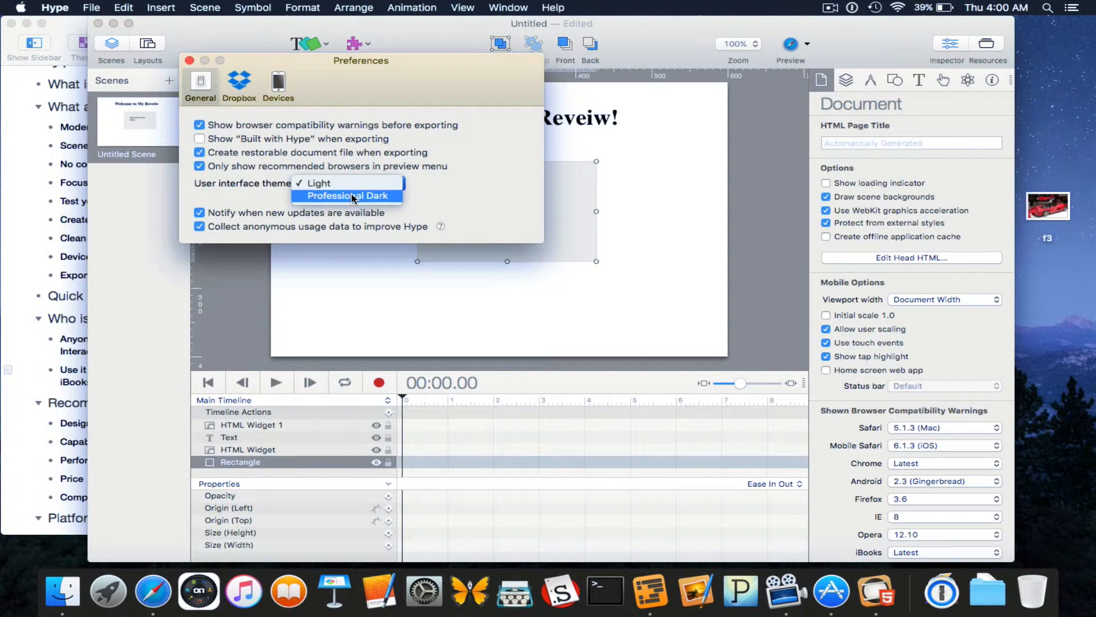
{"action": "left_click", "coordinate": [354, 197]}
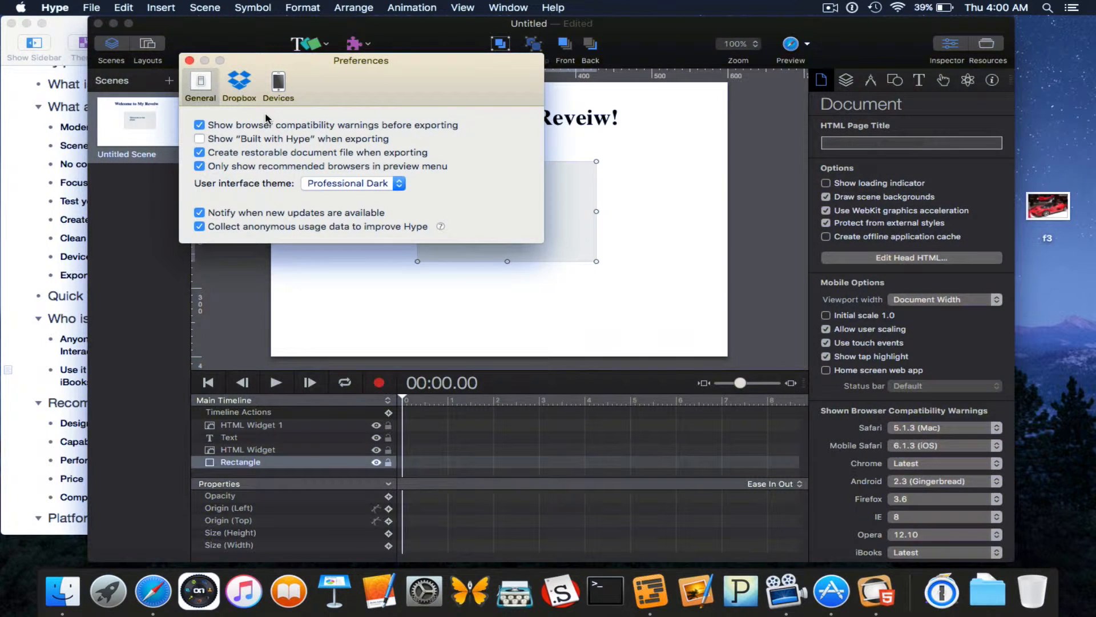
{"action": "left_click", "coordinate": [189, 60]}
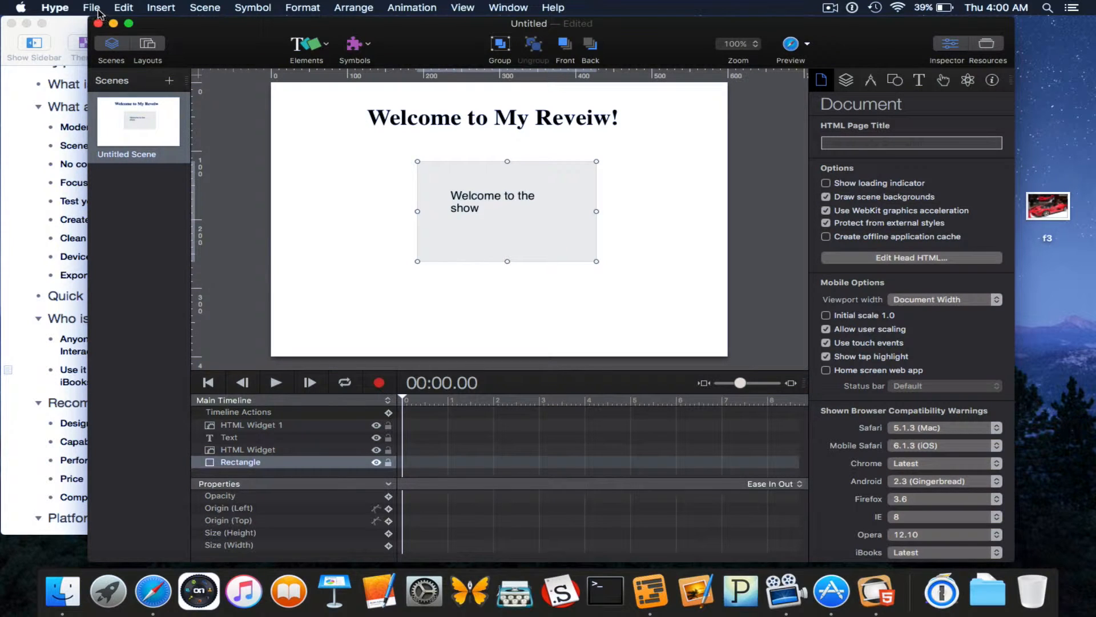
{"action": "left_click", "coordinate": [121, 5]}
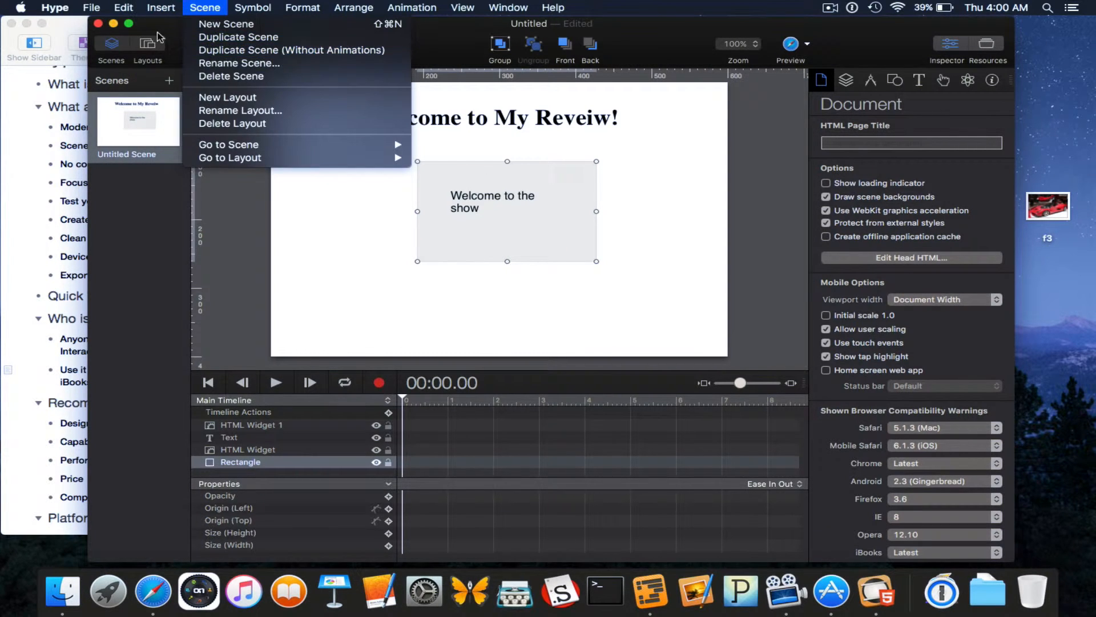
{"action": "left_click", "coordinate": [105, 5]}
{"action": "left_click", "coordinate": [94, 6]}
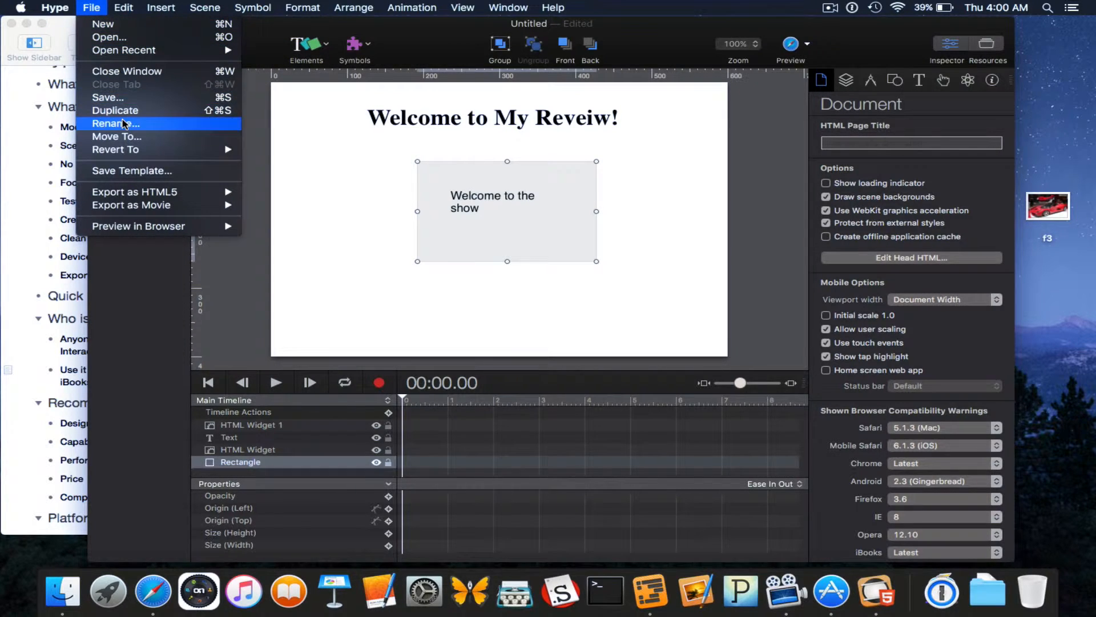
{"action": "mouse_move", "coordinate": [123, 193]}
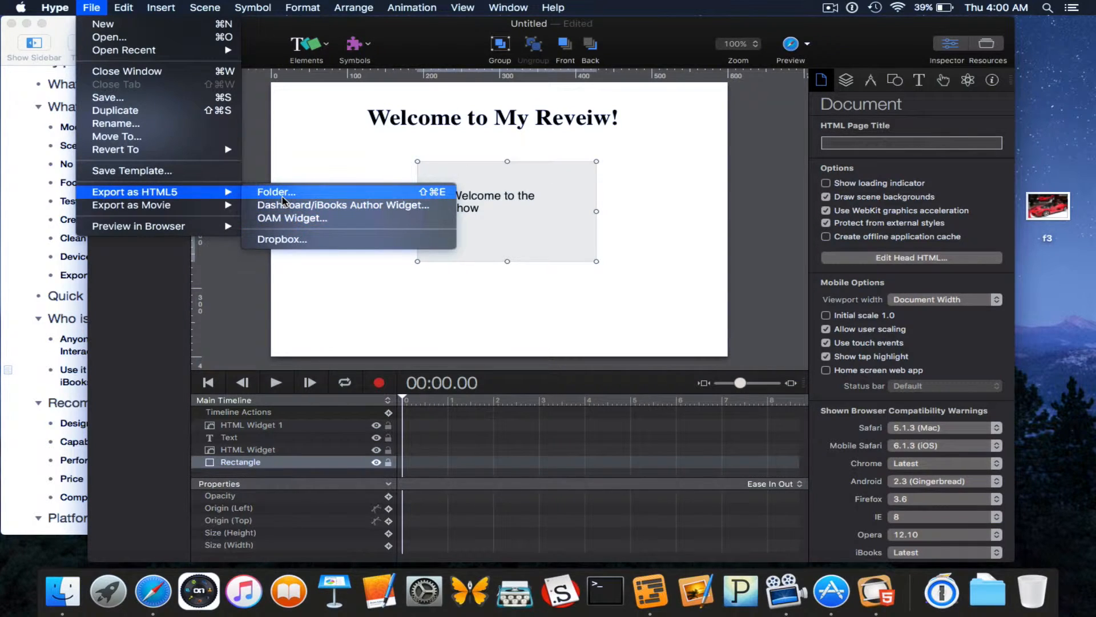
{"action": "mouse_move", "coordinate": [191, 204]}
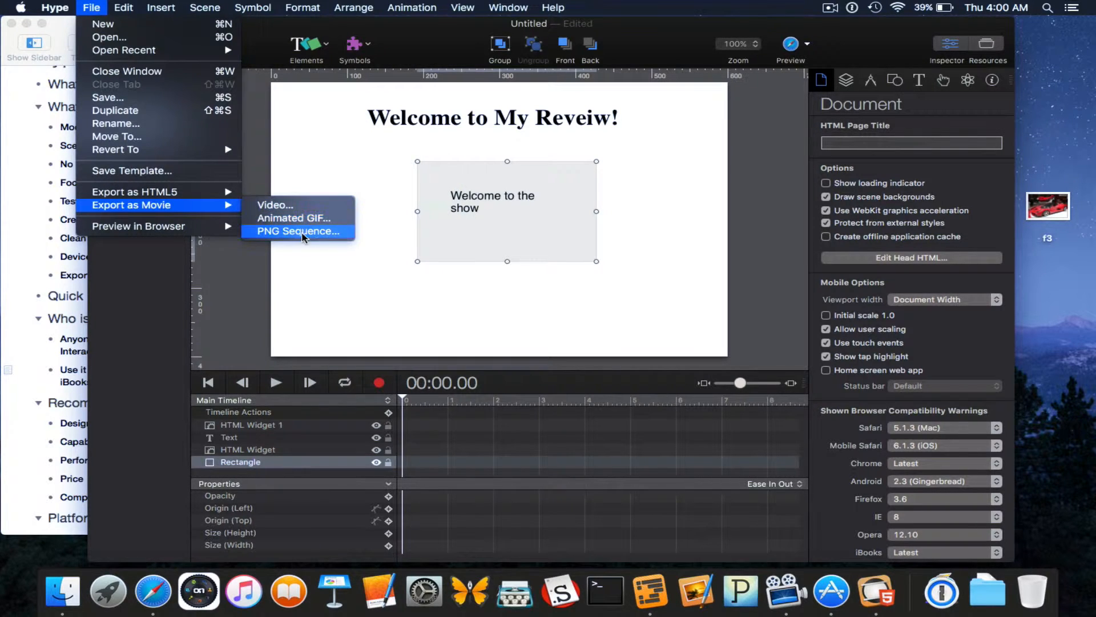
{"action": "mouse_move", "coordinate": [196, 226]}
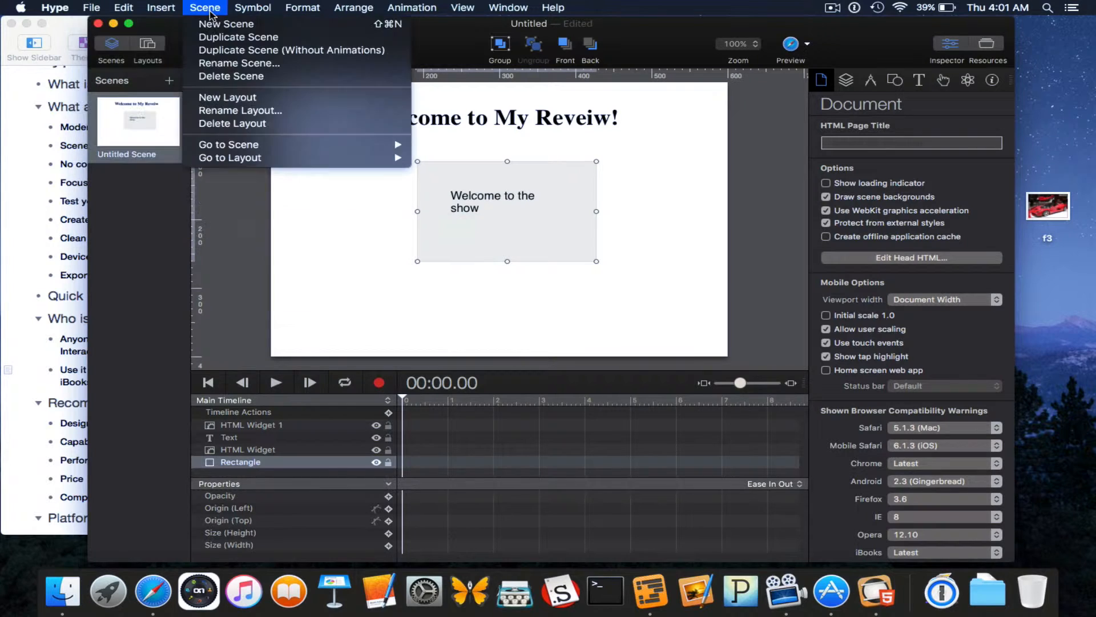
{"action": "mouse_move", "coordinate": [153, 6]}
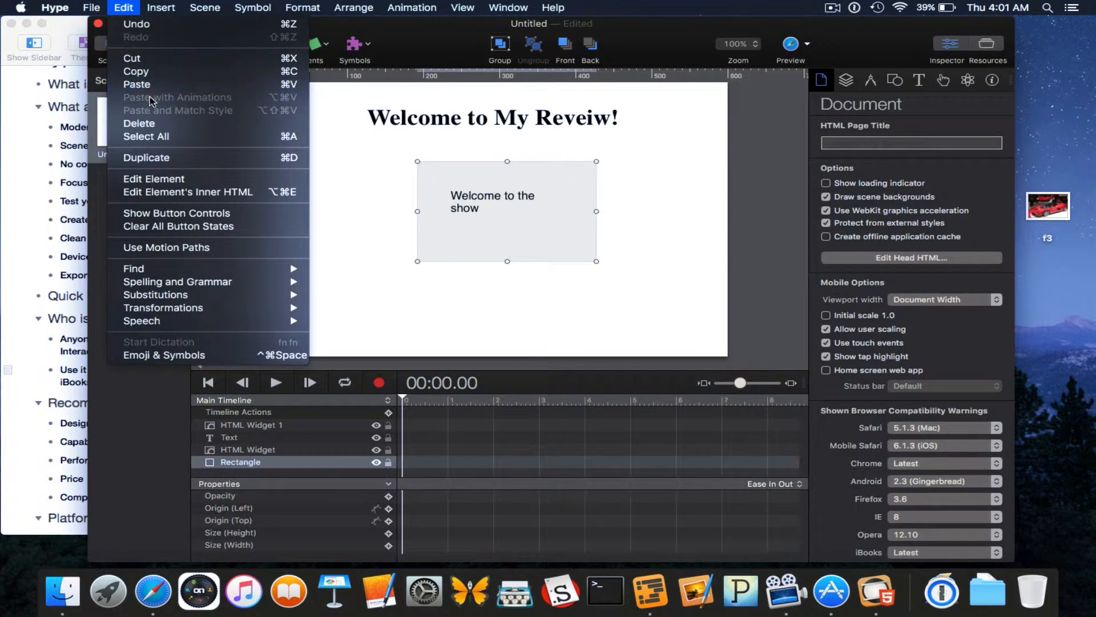
{"action": "left_click", "coordinate": [169, 194]}
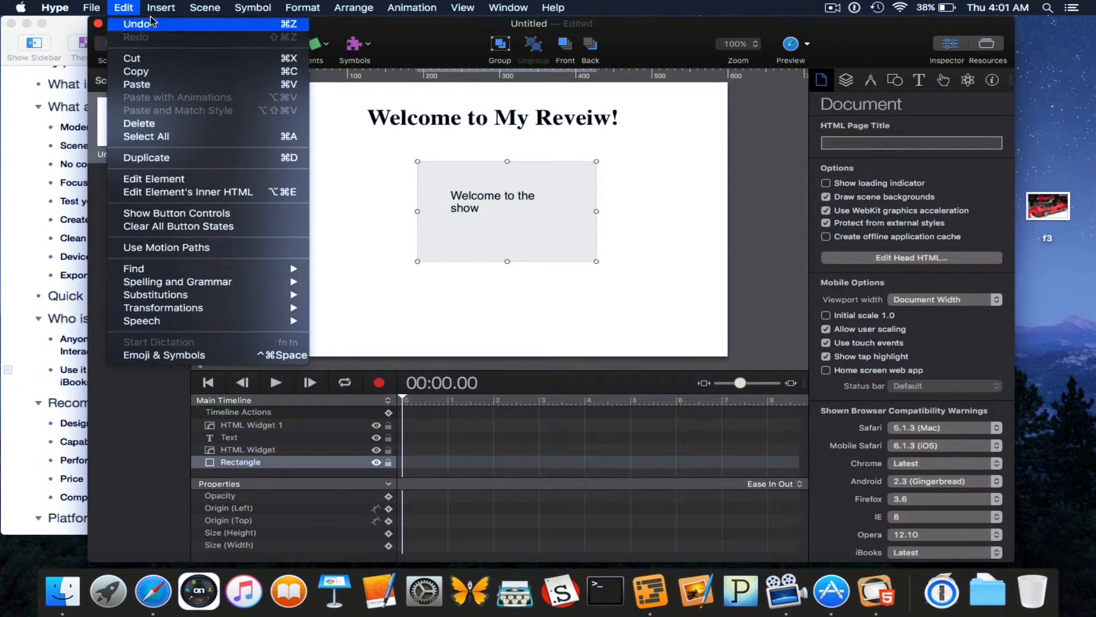
{"action": "mouse_move", "coordinate": [161, 8]}
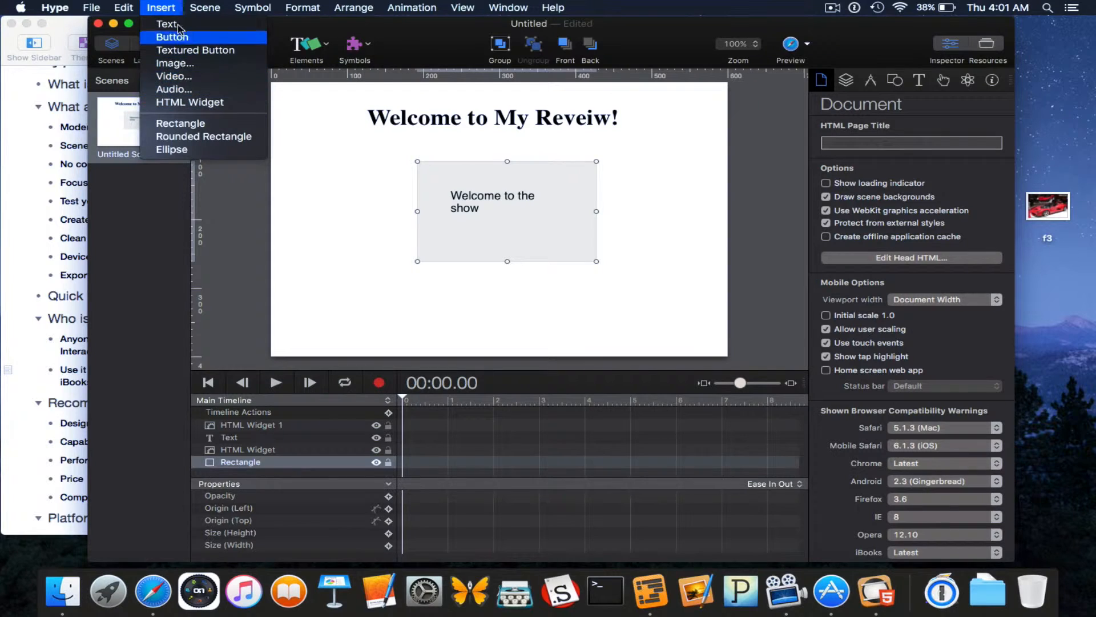
{"action": "mouse_move", "coordinate": [398, 7]}
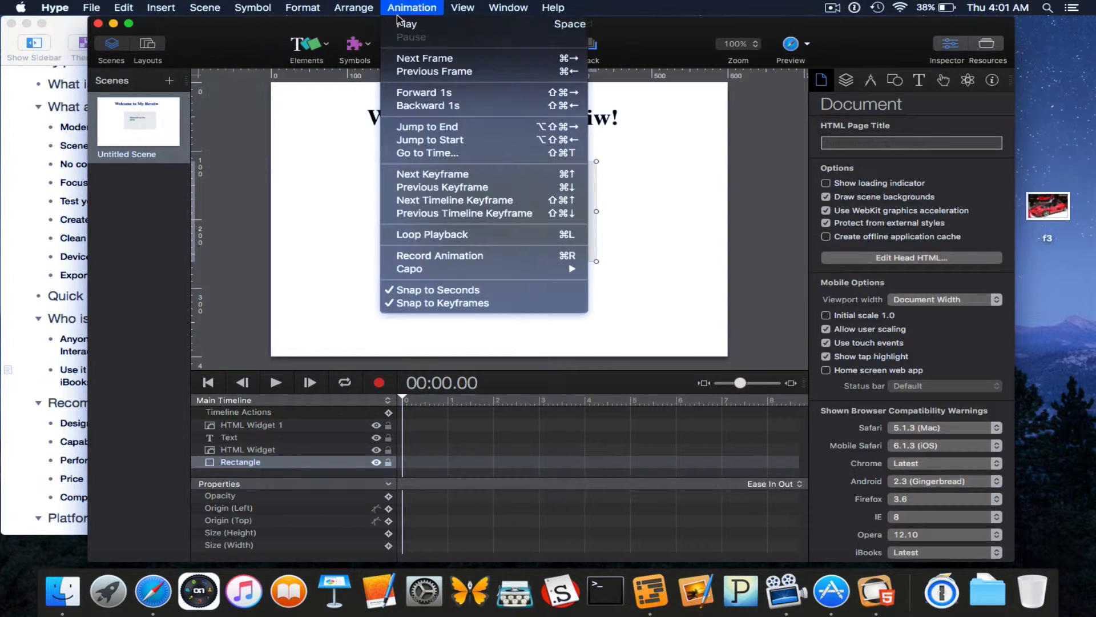
{"action": "left_click", "coordinate": [273, 26]}
{"action": "left_click", "coordinate": [306, 43]}
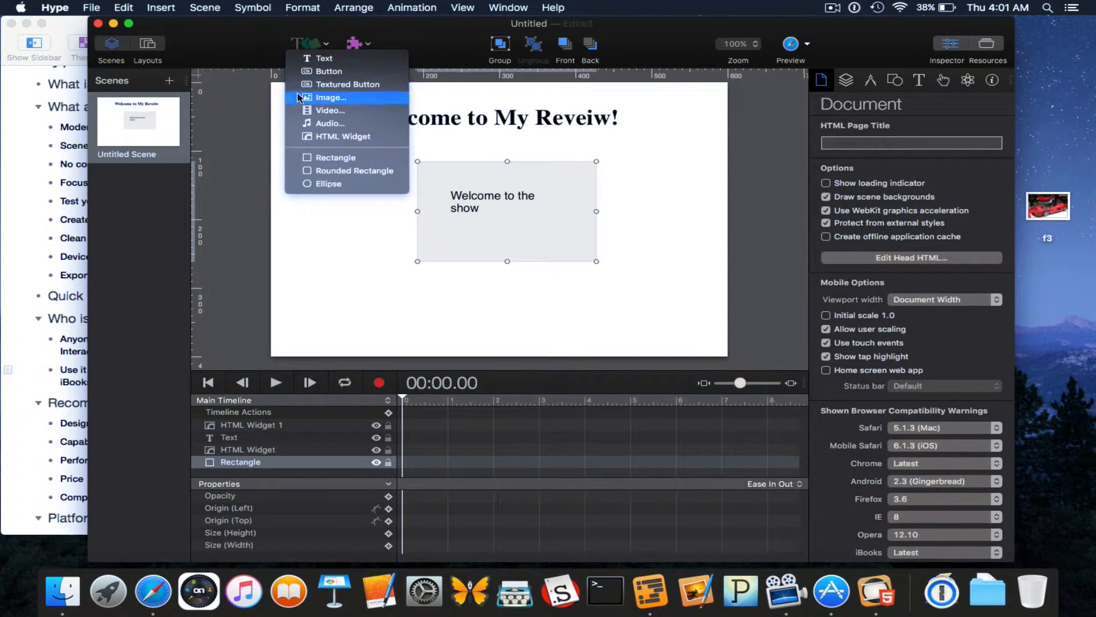
{"action": "left_click", "coordinate": [265, 42]}
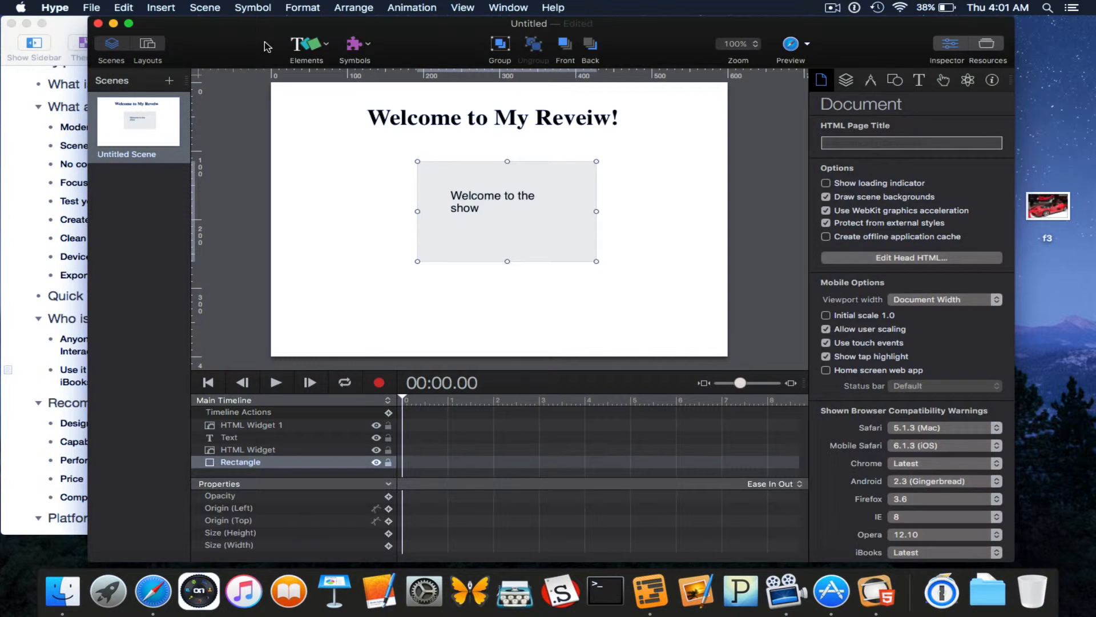
{"action": "left_click", "coordinate": [161, 7]}
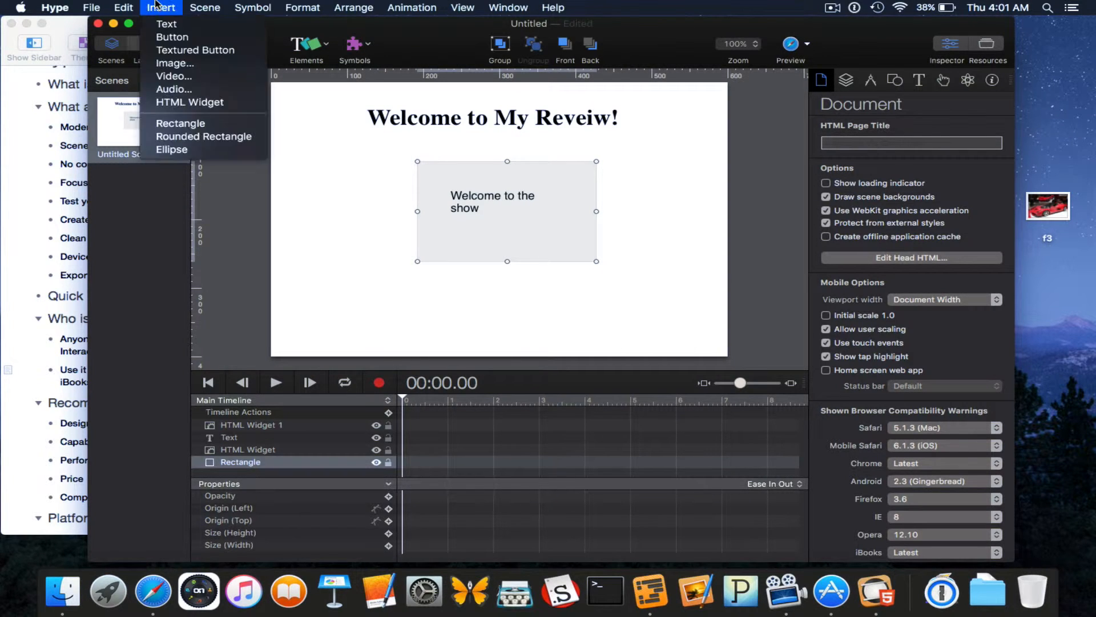
{"action": "mouse_move", "coordinate": [226, 5]}
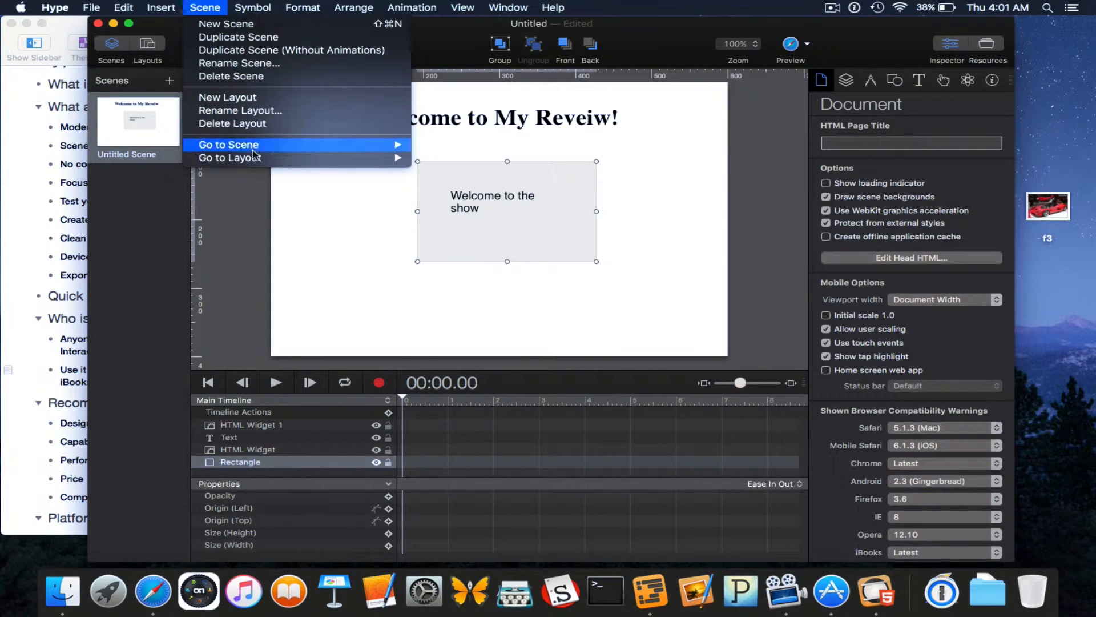
Browse the Arrange menu, then the Animation menu's playback commands.
{"action": "mouse_move", "coordinate": [267, 152]}
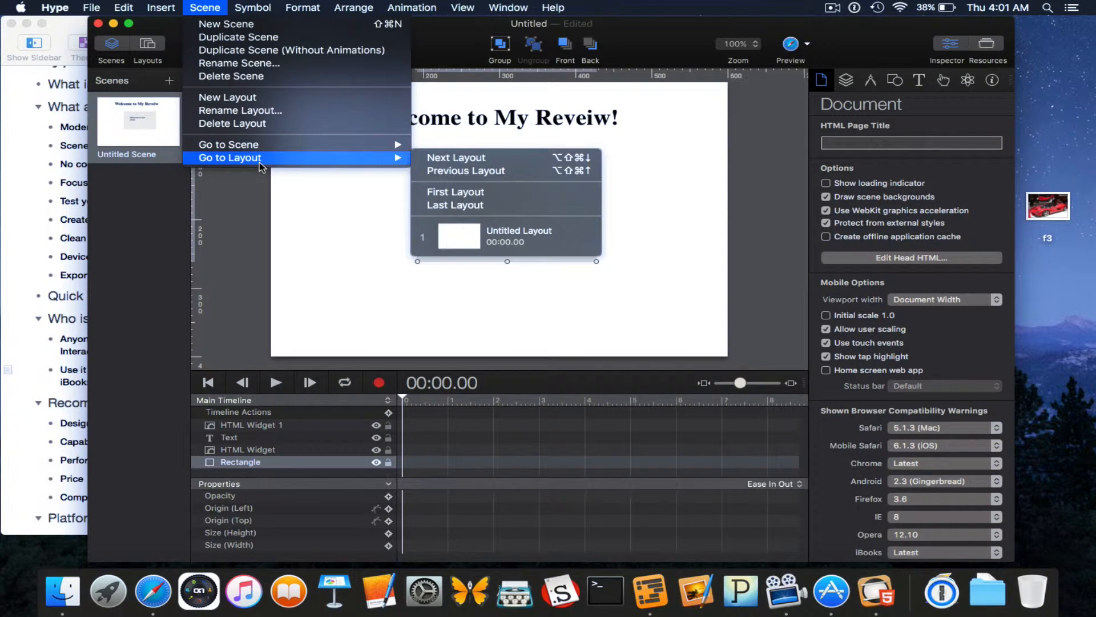
{"action": "mouse_move", "coordinate": [260, 10]}
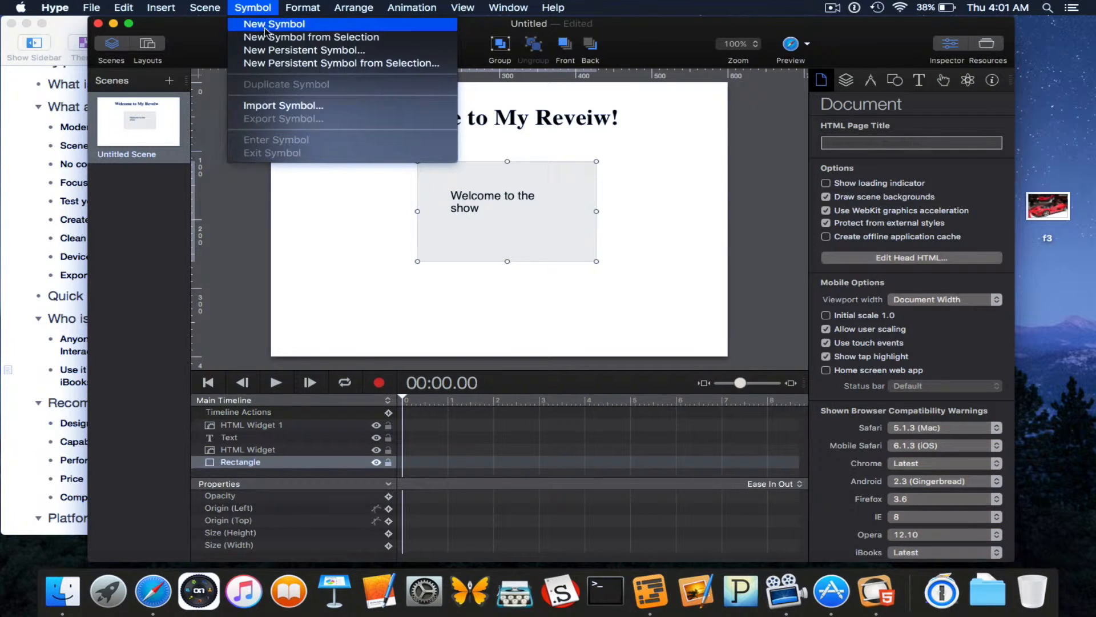
{"action": "mouse_move", "coordinate": [302, 6]}
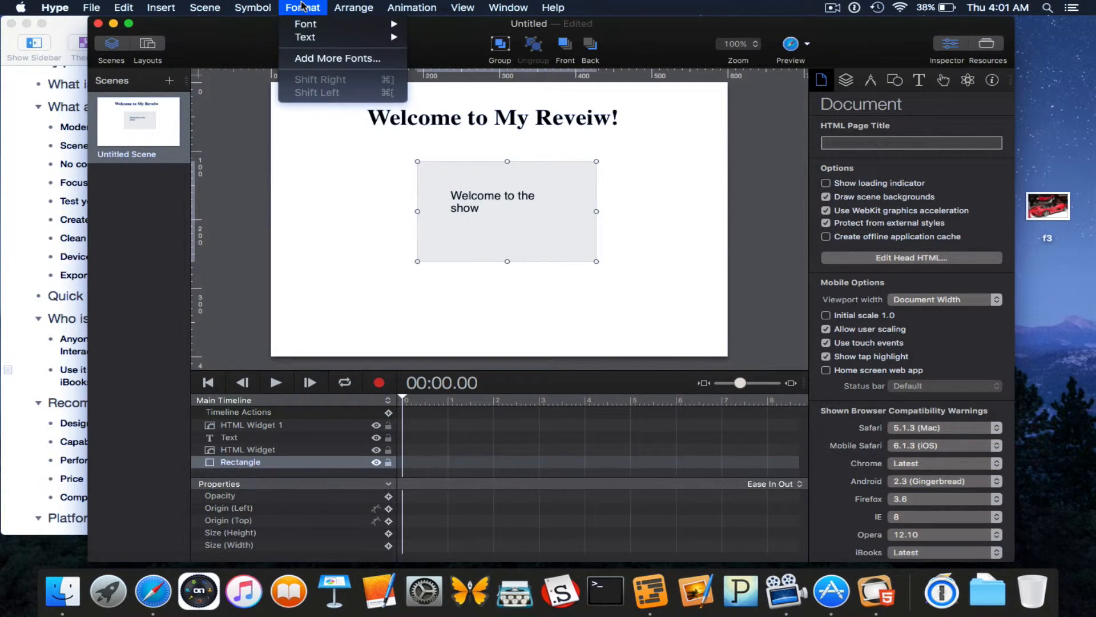
{"action": "mouse_move", "coordinate": [329, 34]}
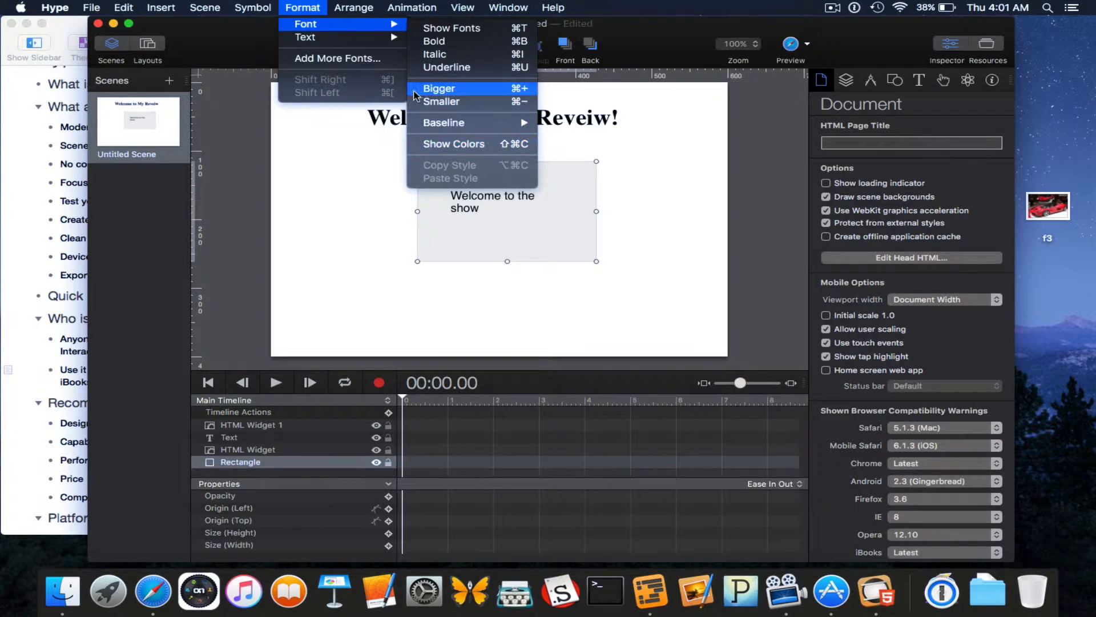
{"action": "mouse_move", "coordinate": [354, 8]}
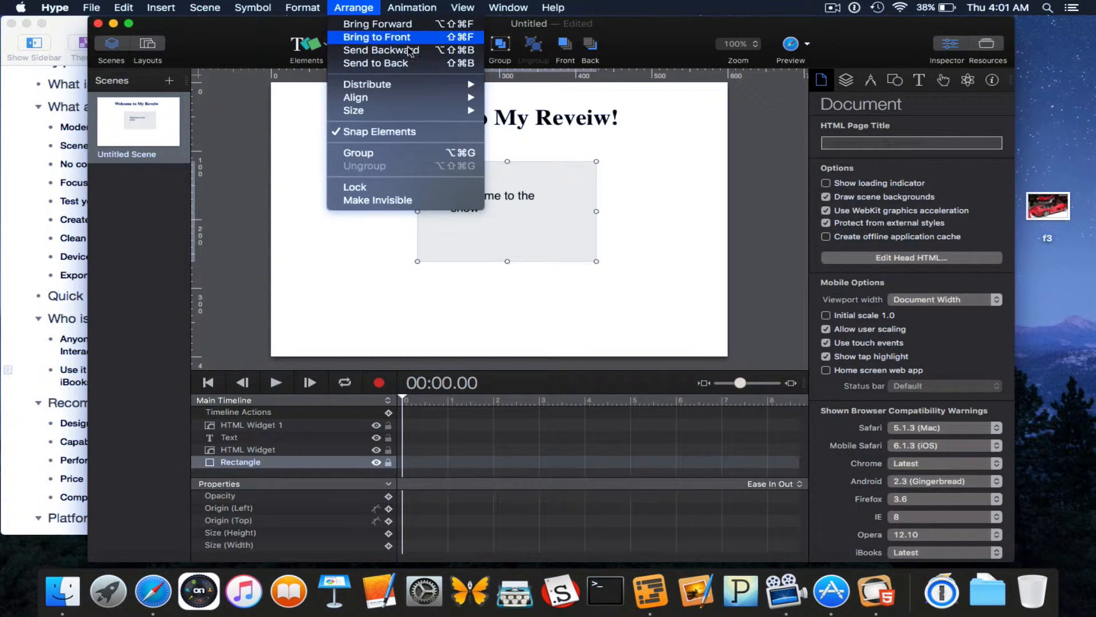
{"action": "mouse_move", "coordinate": [377, 100]}
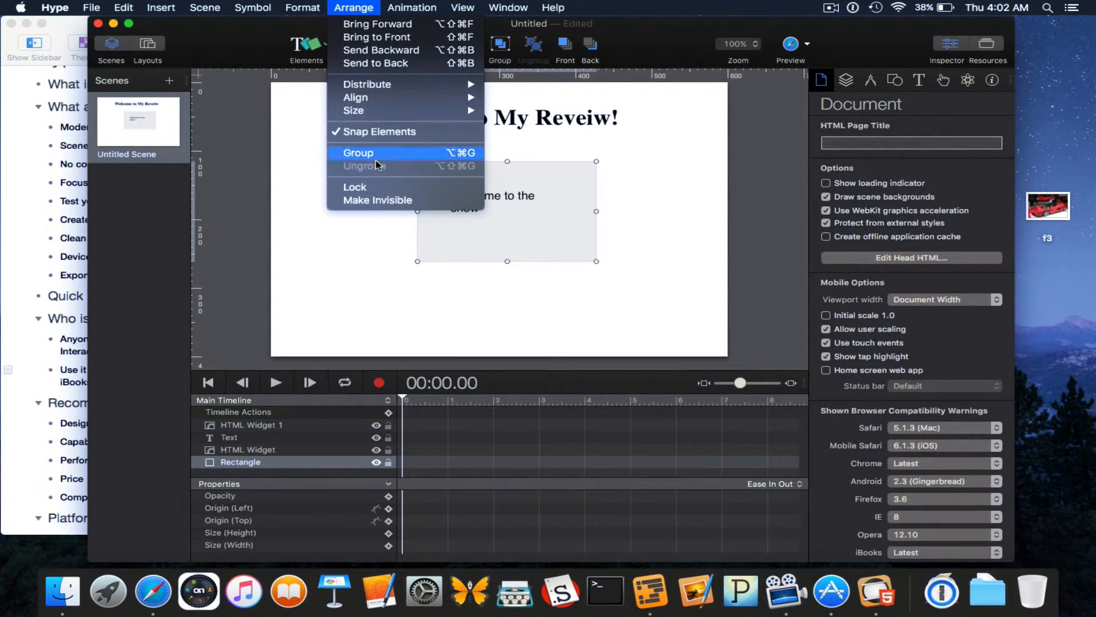
{"action": "mouse_move", "coordinate": [410, 4]}
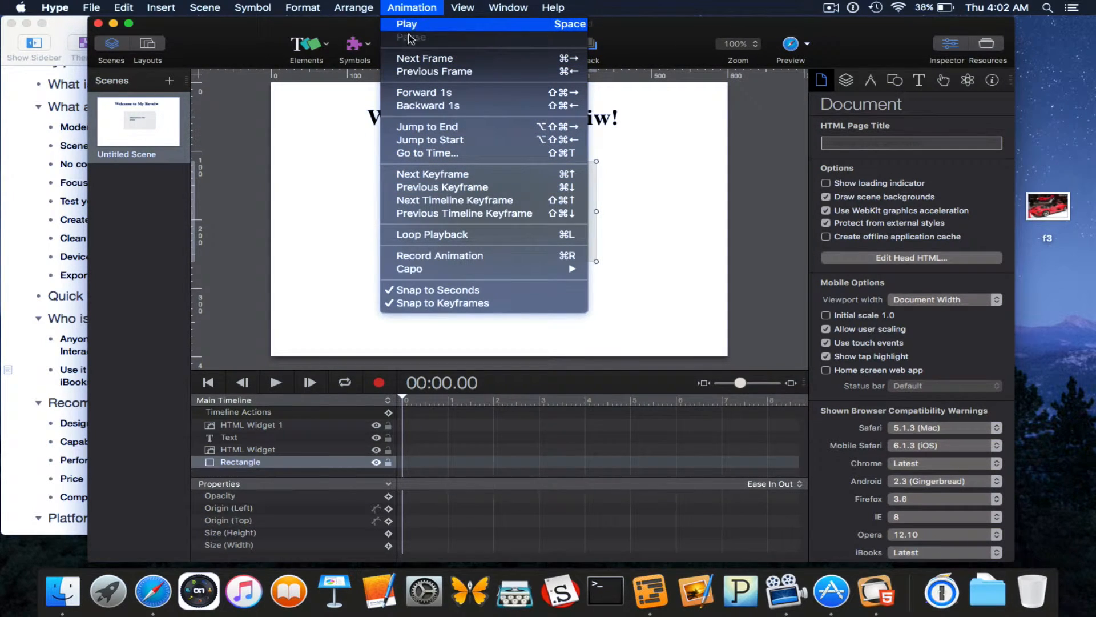
Play the scene's timeline briefly, rewind it to 00:00.00, then browse the Animation and View menus.
{"action": "left_click", "coordinate": [276, 389]}
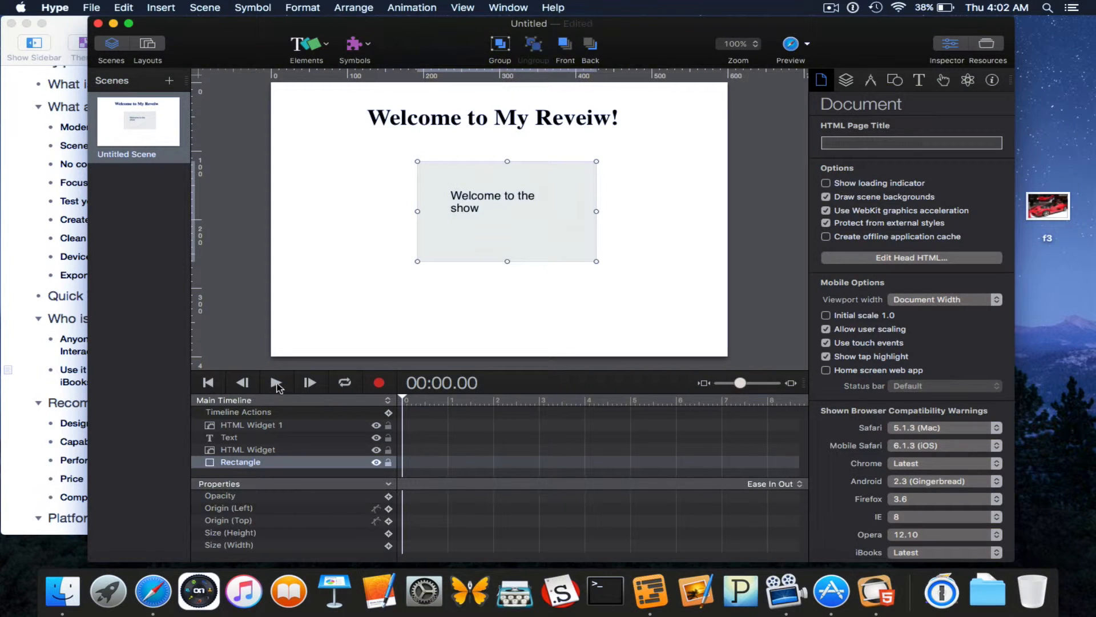
{"action": "left_click", "coordinate": [276, 383]}
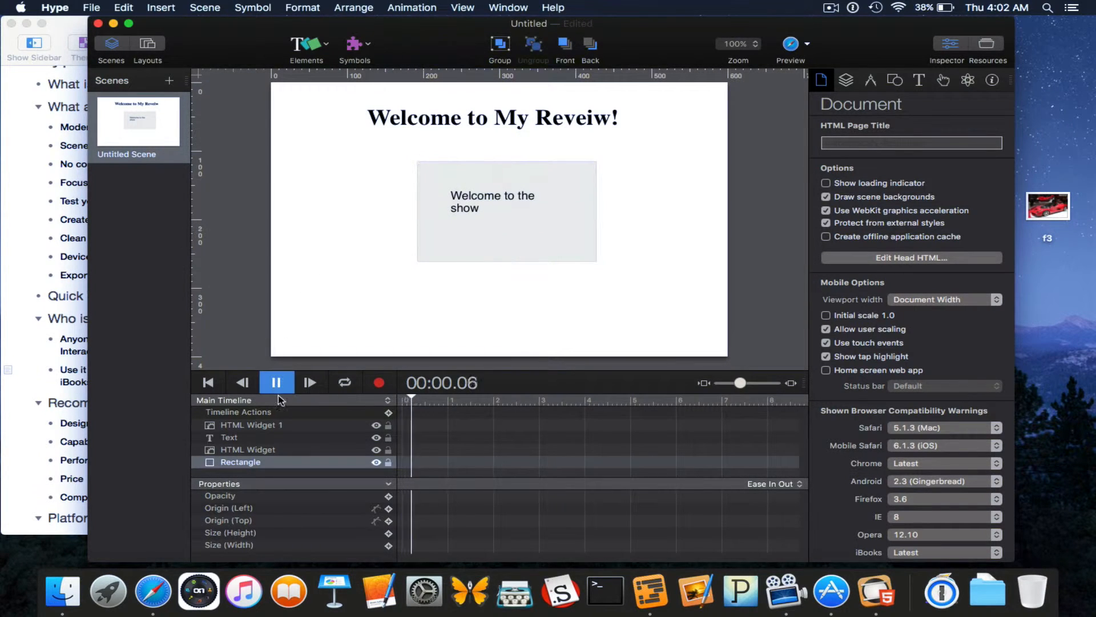
{"action": "left_click_drag", "start_coordinate": [435, 400], "coordinate": [394, 401]}
{"action": "left_click", "coordinate": [414, 7]}
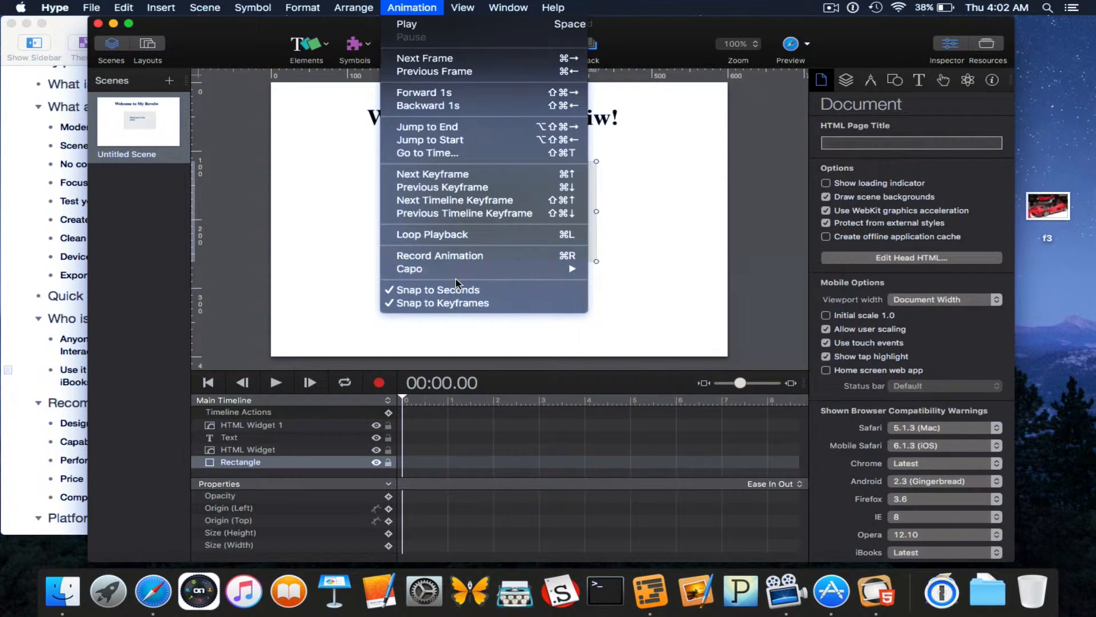
{"action": "mouse_move", "coordinate": [458, 12]}
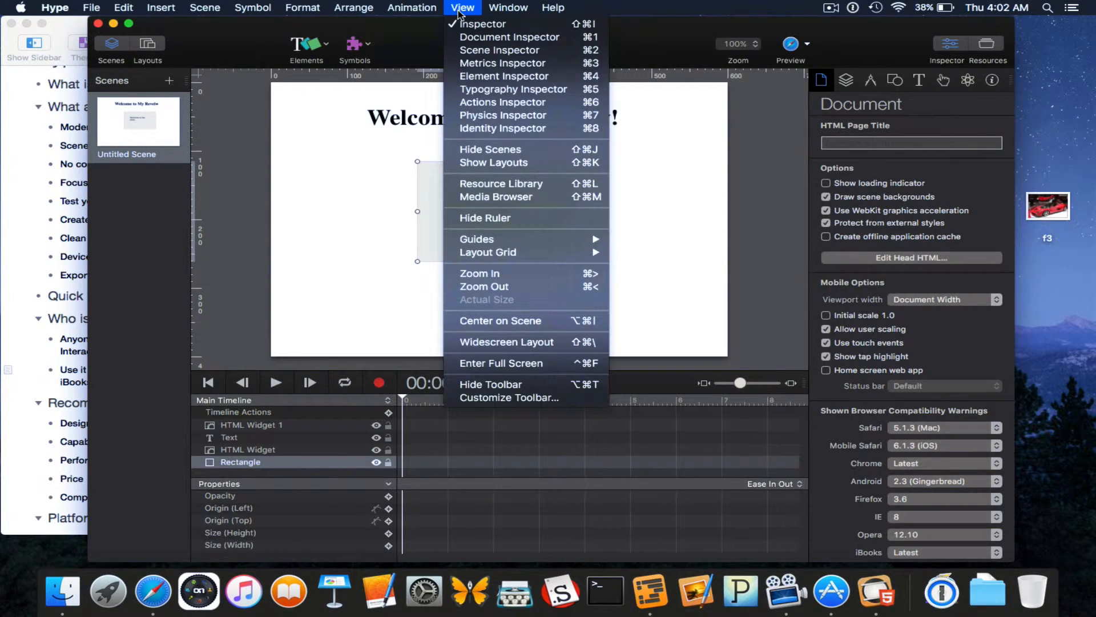
{"action": "left_click", "coordinate": [508, 222]}
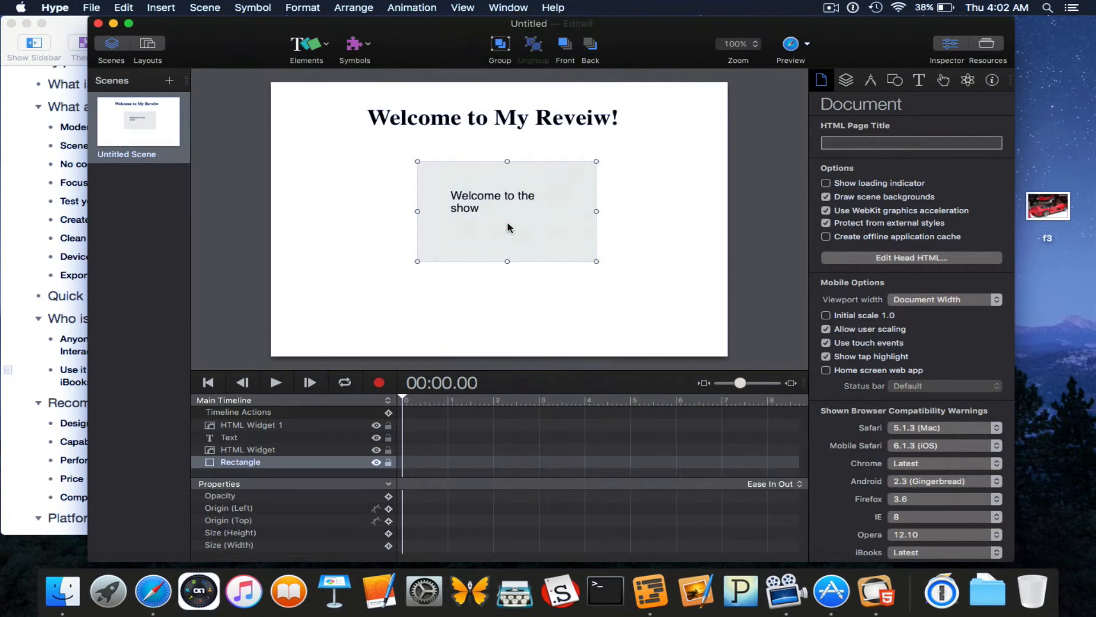
{"action": "left_click", "coordinate": [462, 8]}
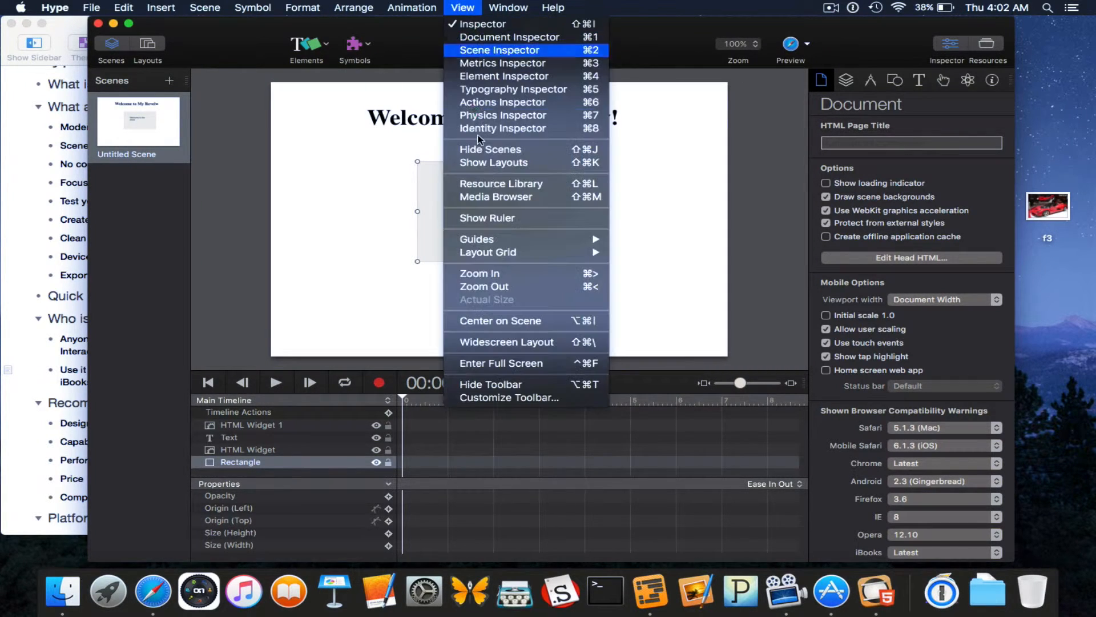
{"action": "left_click", "coordinate": [512, 222]}
{"action": "left_click", "coordinate": [462, 7]}
{"action": "mouse_move", "coordinate": [480, 242]}
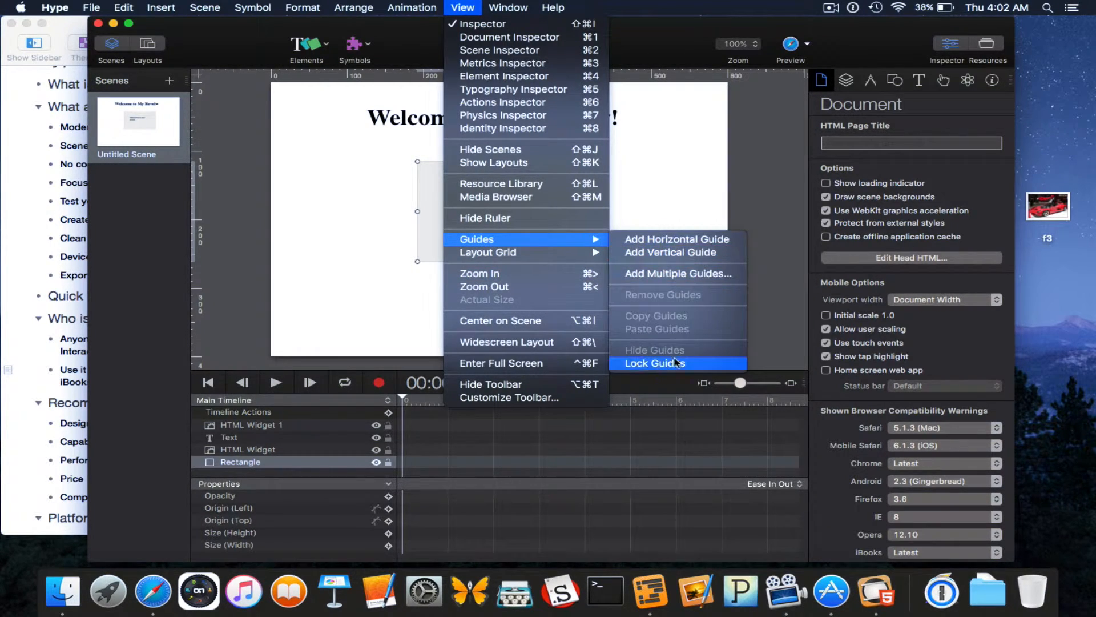
{"action": "mouse_move", "coordinate": [528, 257]}
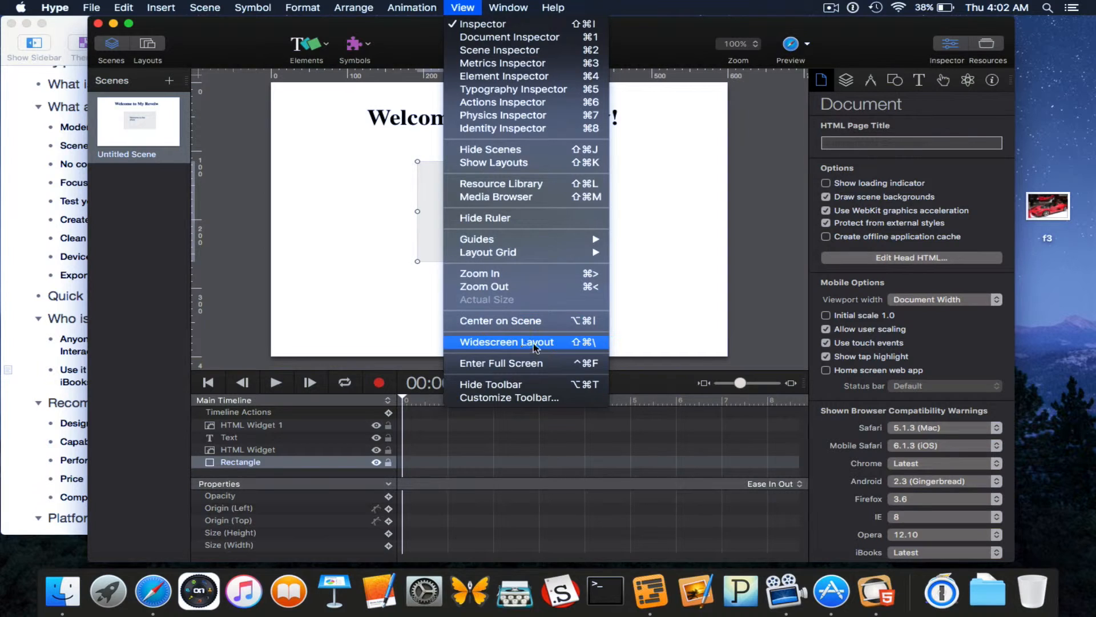
{"action": "left_click", "coordinate": [507, 398]}
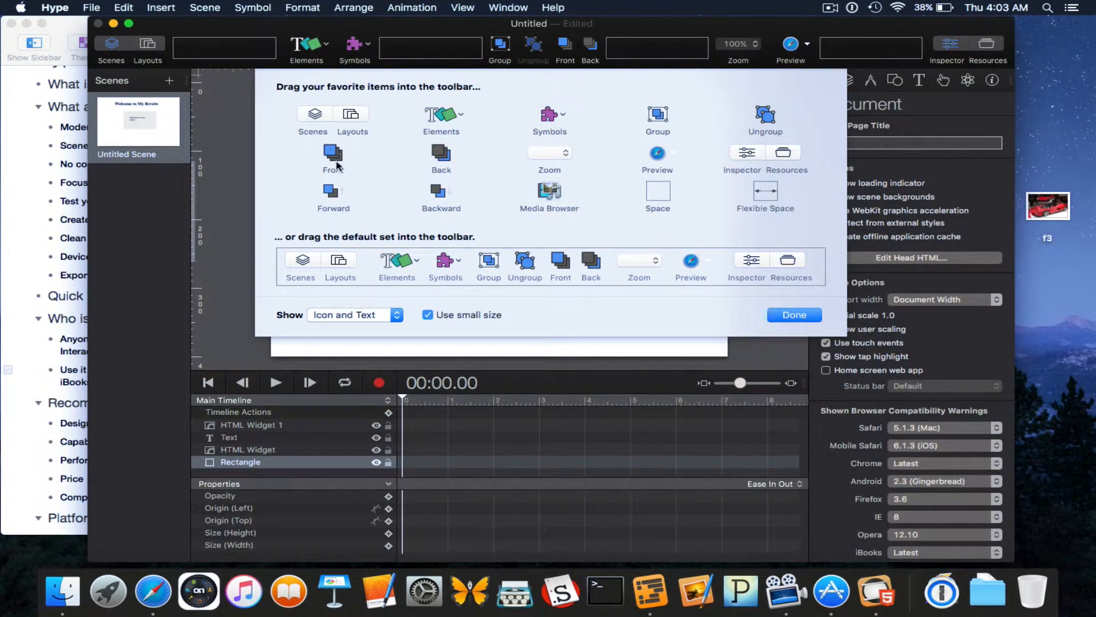
{"action": "left_click_drag", "start_coordinate": [352, 120], "coordinate": [409, 57]}
{"action": "mouse_move", "coordinate": [315, 46]}
{"action": "left_mouse_down"}
{"action": "mouse_move", "coordinate": [484, 40]}
{"action": "mouse_move", "coordinate": [311, 46]}
{"action": "left_mouse_up"}
{"action": "left_click", "coordinate": [805, 314]}
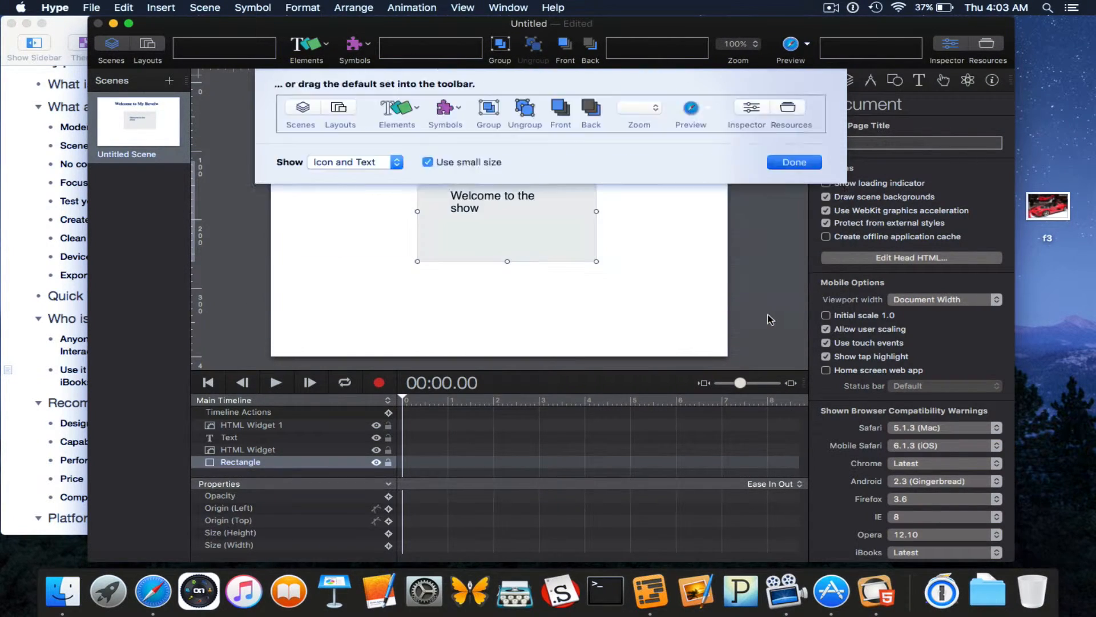
{"action": "left_click", "coordinate": [507, 7]}
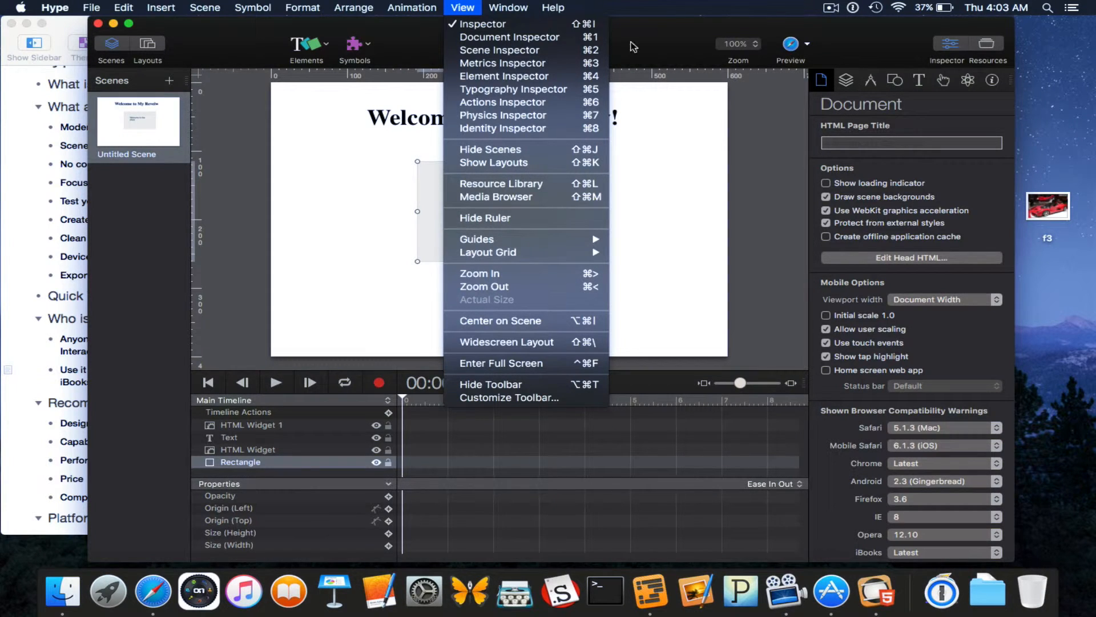
Show Hype's Help menu with its tutorials, documentation and gallery resources.
{"action": "left_click", "coordinate": [504, 6]}
{"action": "left_click", "coordinate": [504, 6]}
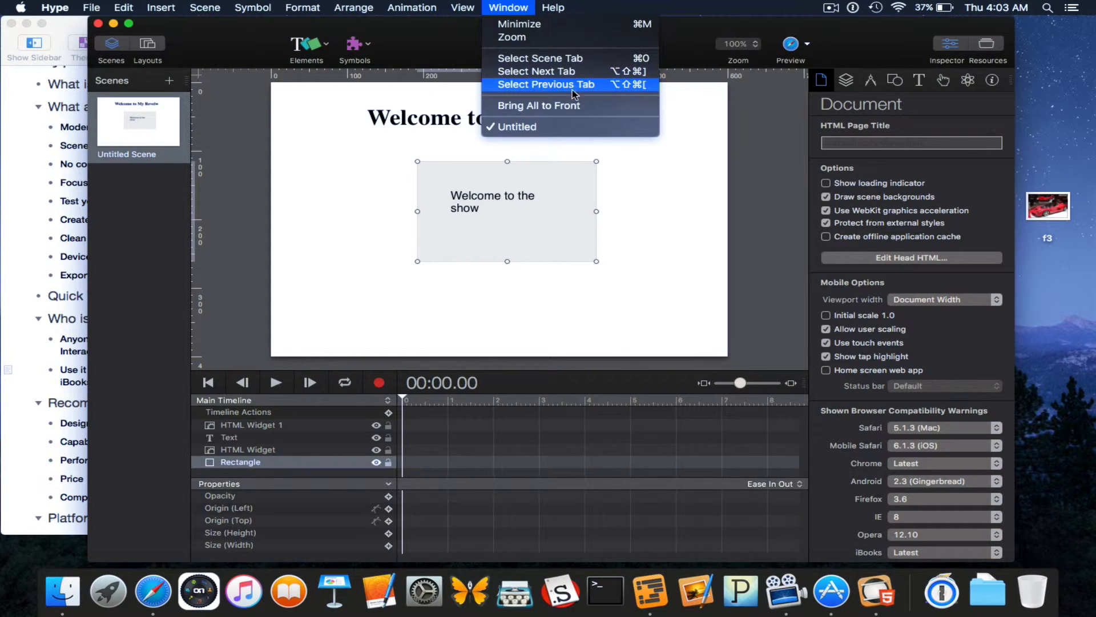
{"action": "mouse_move", "coordinate": [556, 7]}
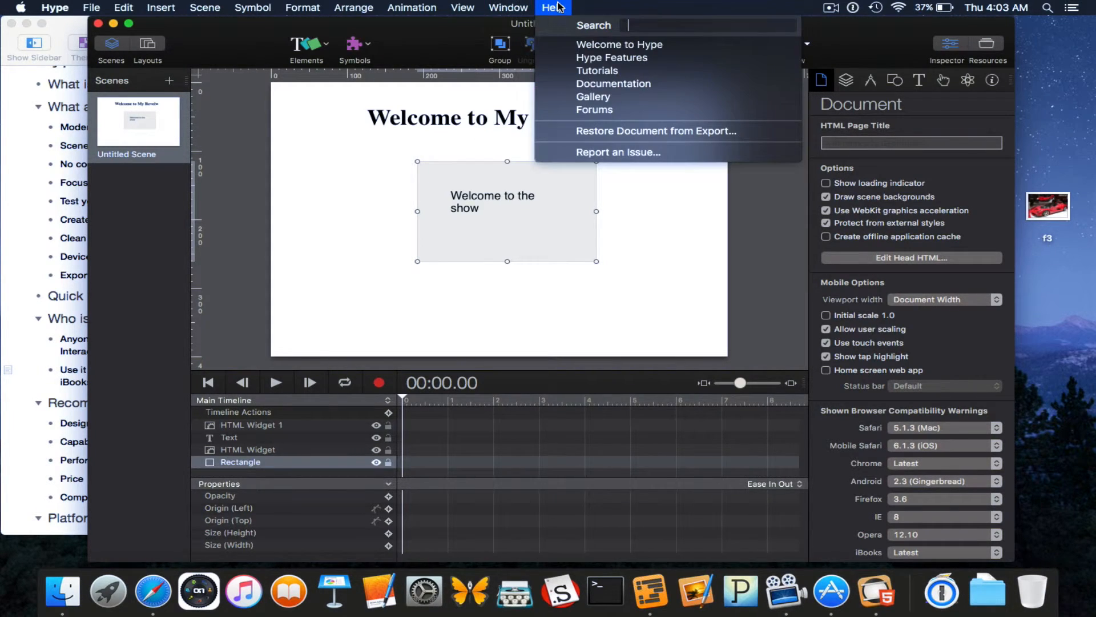
Choose Help > Tutorials, scroll the tumult.com tutorials page in Safari, then return to the Hype space.
{"action": "left_click", "coordinate": [612, 71]}
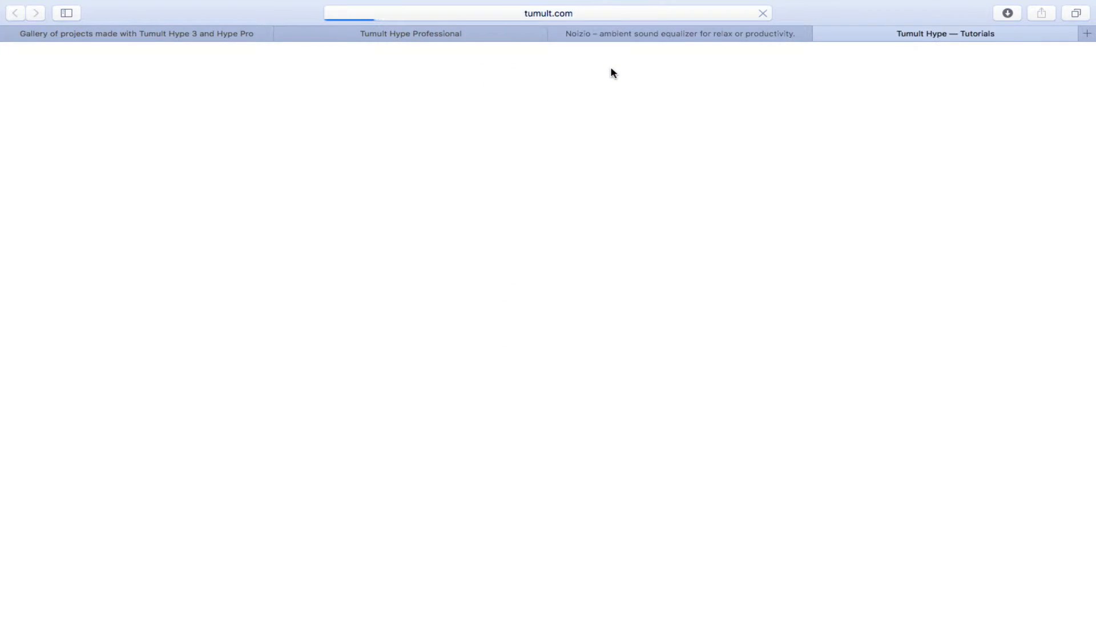
{"action": "scroll", "coordinate": [558, 386], "scroll_direction": "down", "scroll_amount": 10}
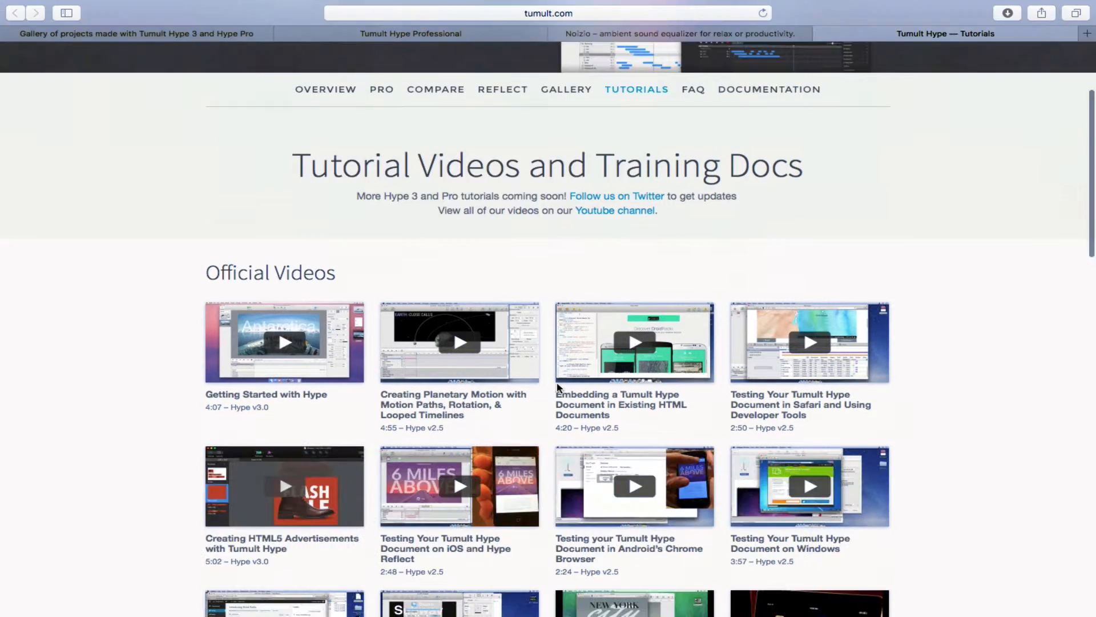
{"action": "scroll", "coordinate": [558, 387], "scroll_direction": "down", "scroll_amount": 8}
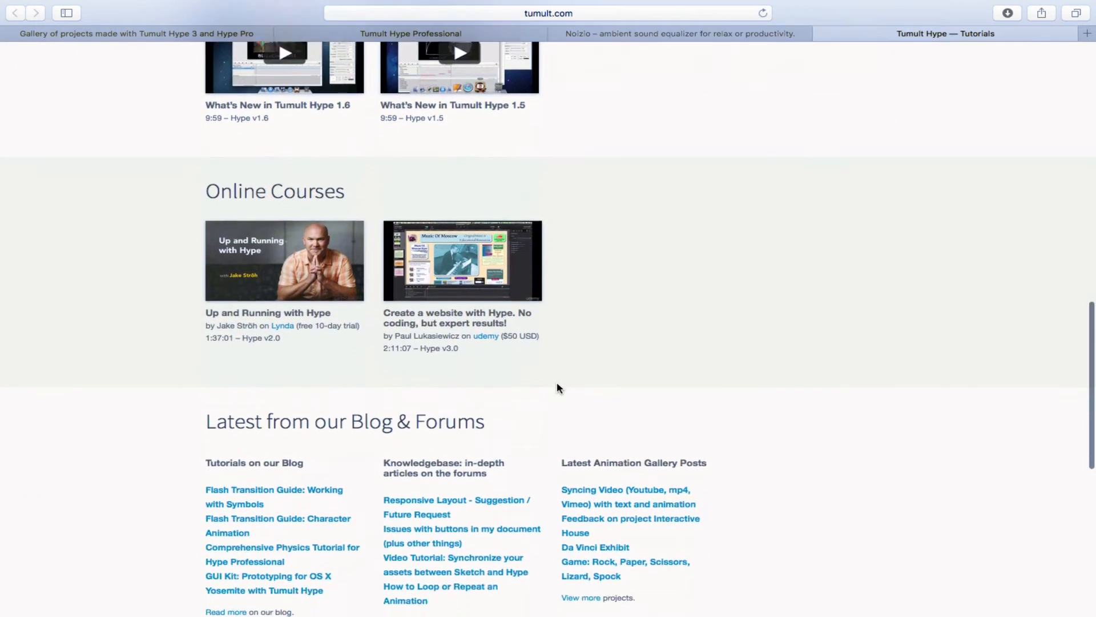
{"action": "scroll", "coordinate": [558, 388], "scroll_direction": "down", "scroll_amount": 3}
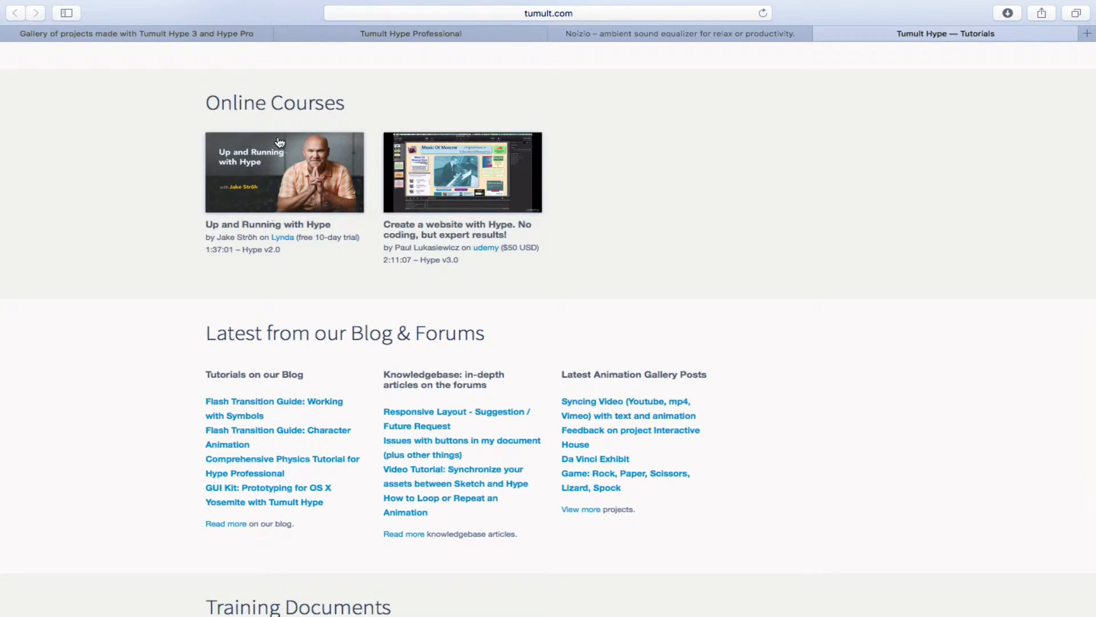
{"action": "scroll", "coordinate": [279, 142], "scroll_direction": "up", "scroll_amount": 10}
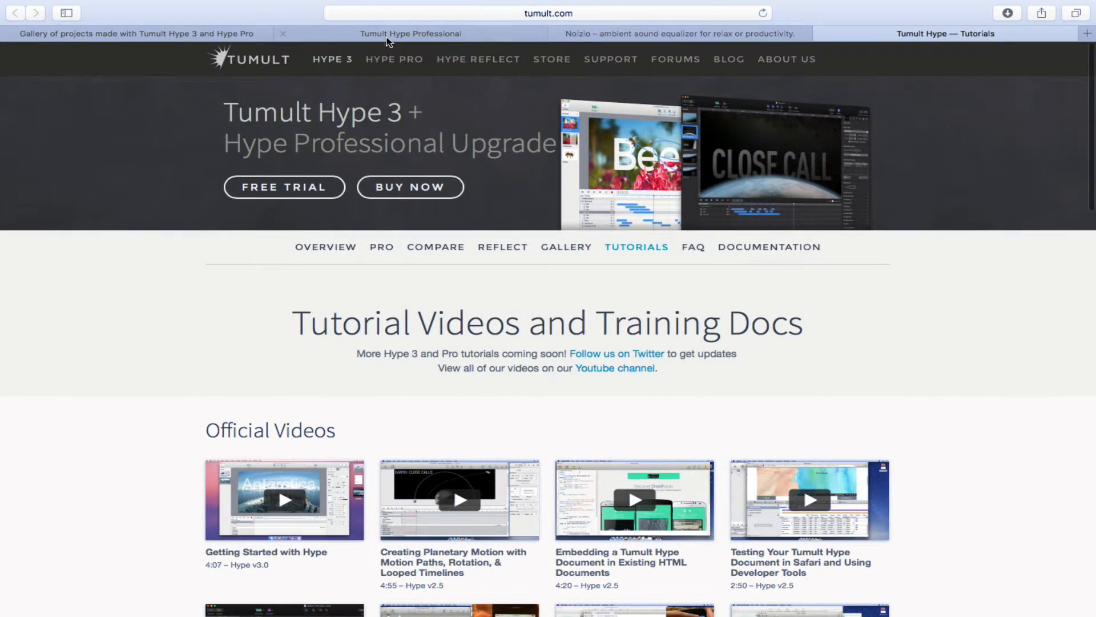
{"action": "key", "text": "ctrl+Left"}
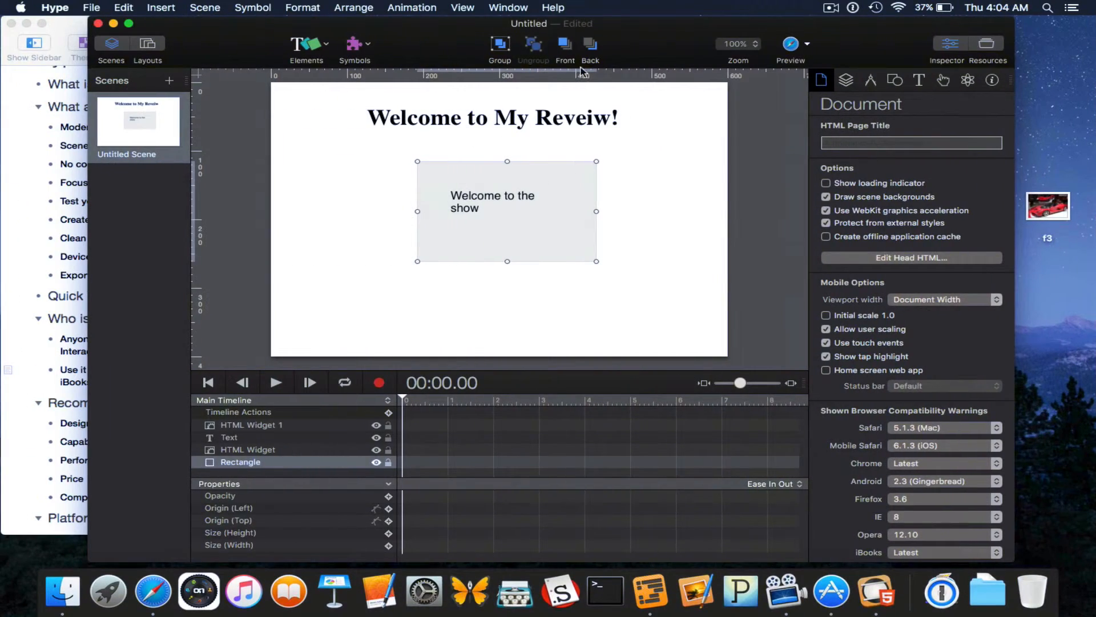
Choose Gallery from Hype's Help menu to request the online project gallery.
{"action": "left_click", "coordinate": [552, 8]}
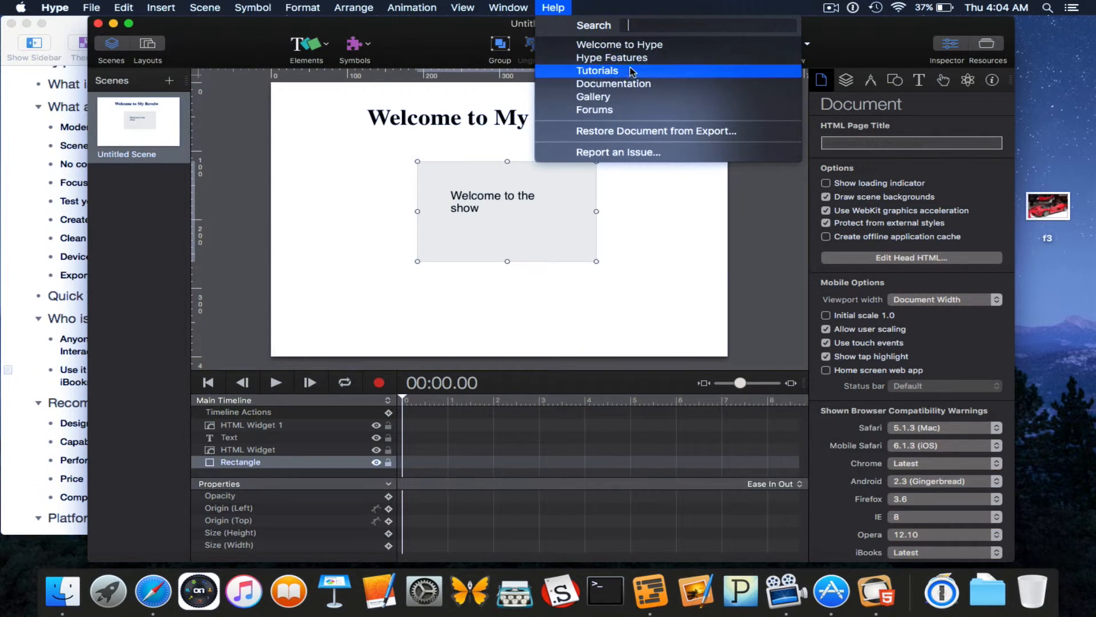
{"action": "left_click", "coordinate": [625, 95]}
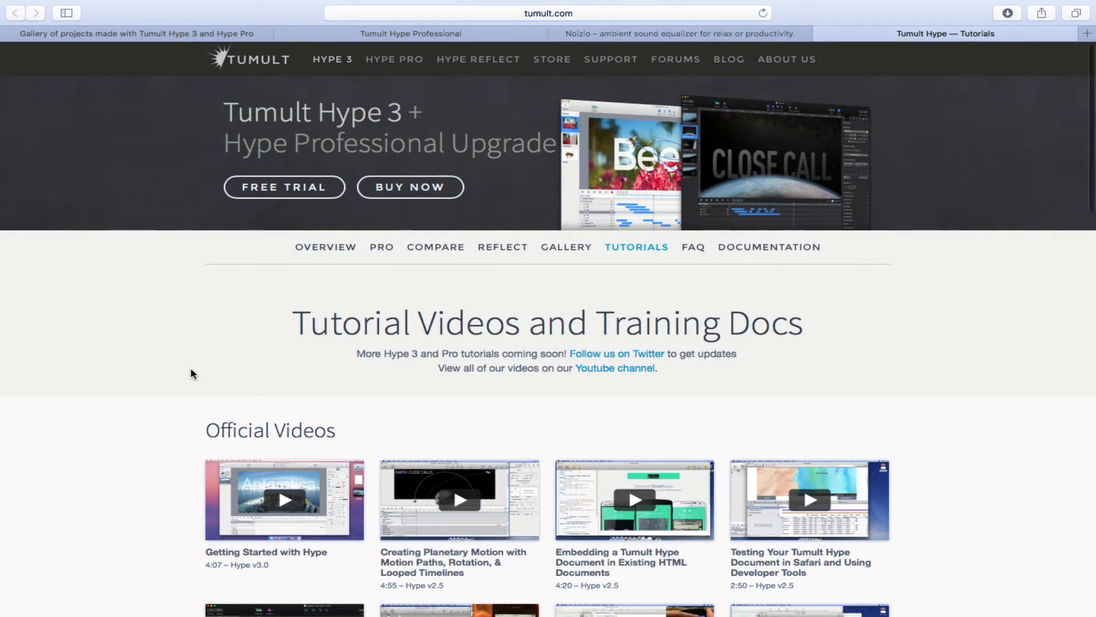
Switch to the #BuiltWithHype gallery and scroll down to its Publications and Education sections.
{"action": "scroll", "coordinate": [191, 373], "scroll_direction": "down", "scroll_amount": 4}
{"action": "scroll", "coordinate": [191, 371], "scroll_direction": "up", "scroll_amount": 5}
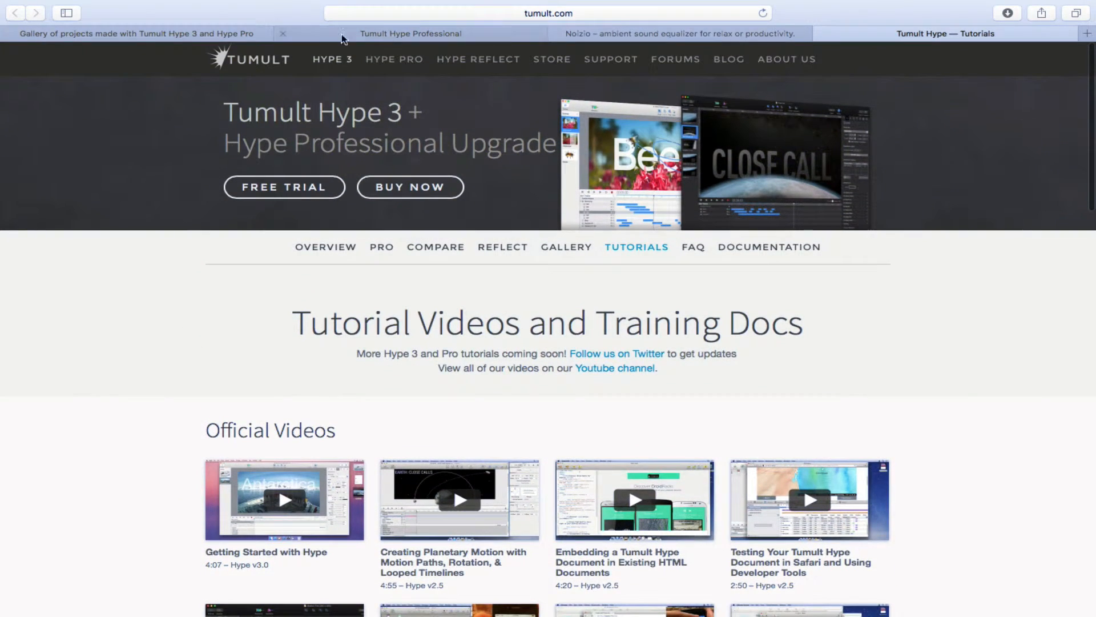
{"action": "left_click", "coordinate": [201, 34]}
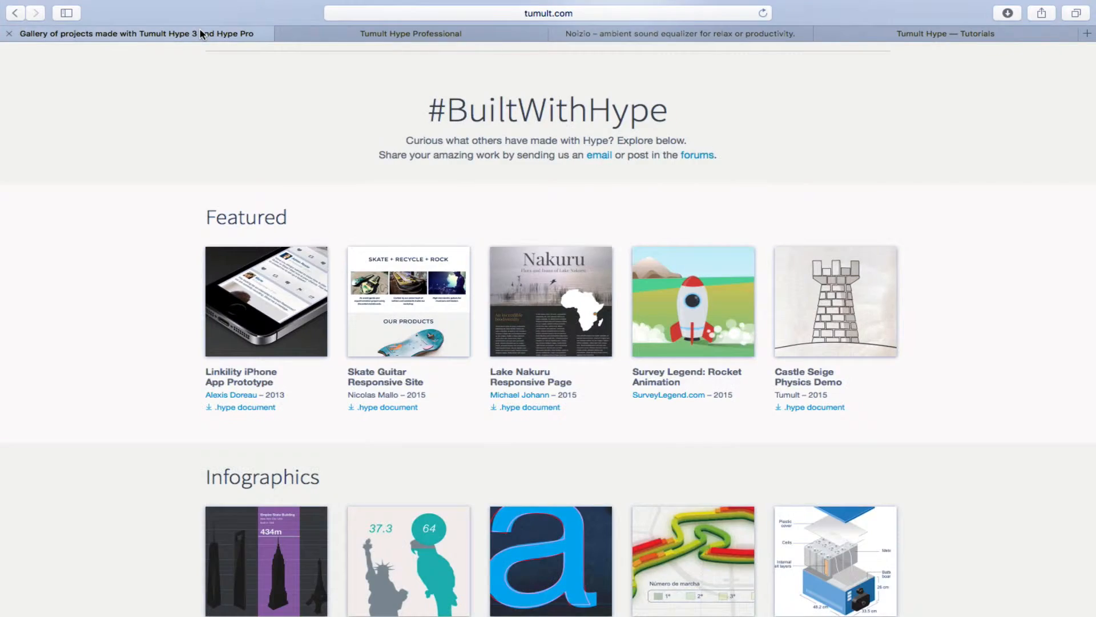
{"action": "scroll", "coordinate": [243, 339], "scroll_direction": "down", "scroll_amount": 5}
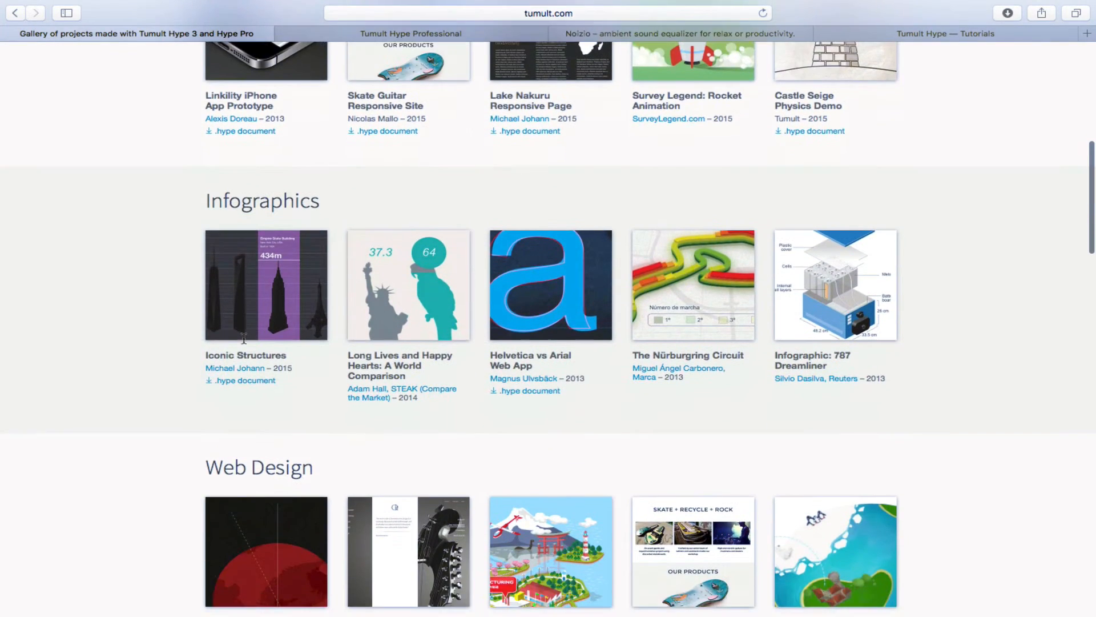
{"action": "scroll", "coordinate": [244, 338], "scroll_direction": "down", "scroll_amount": 8}
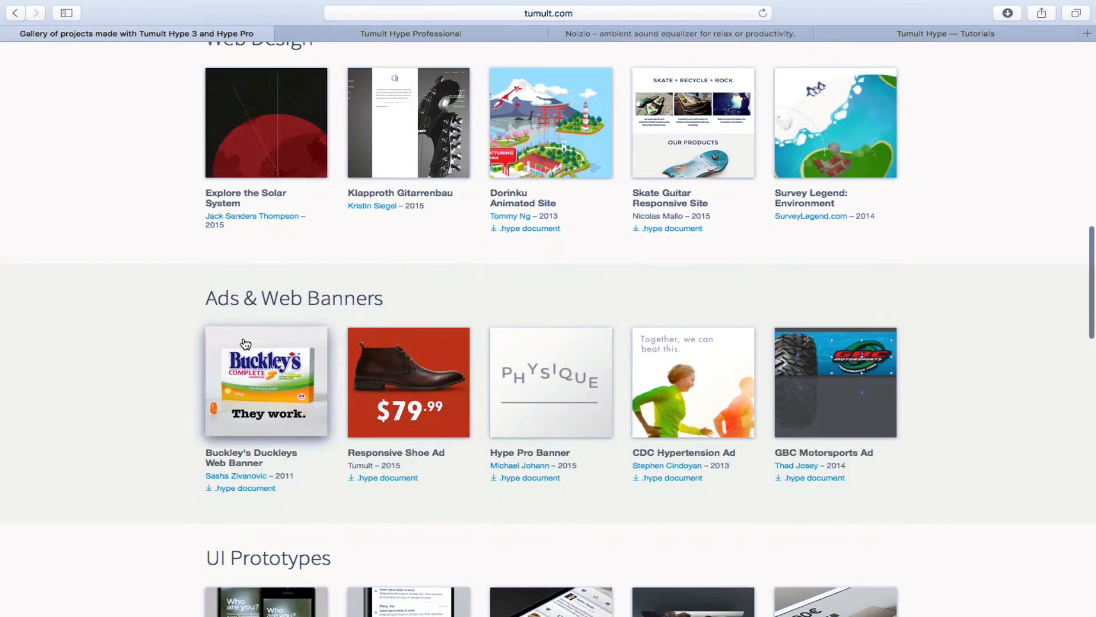
{"action": "scroll", "coordinate": [245, 342], "scroll_direction": "down", "scroll_amount": 5}
{"action": "scroll", "coordinate": [244, 342], "scroll_direction": "down", "scroll_amount": 3}
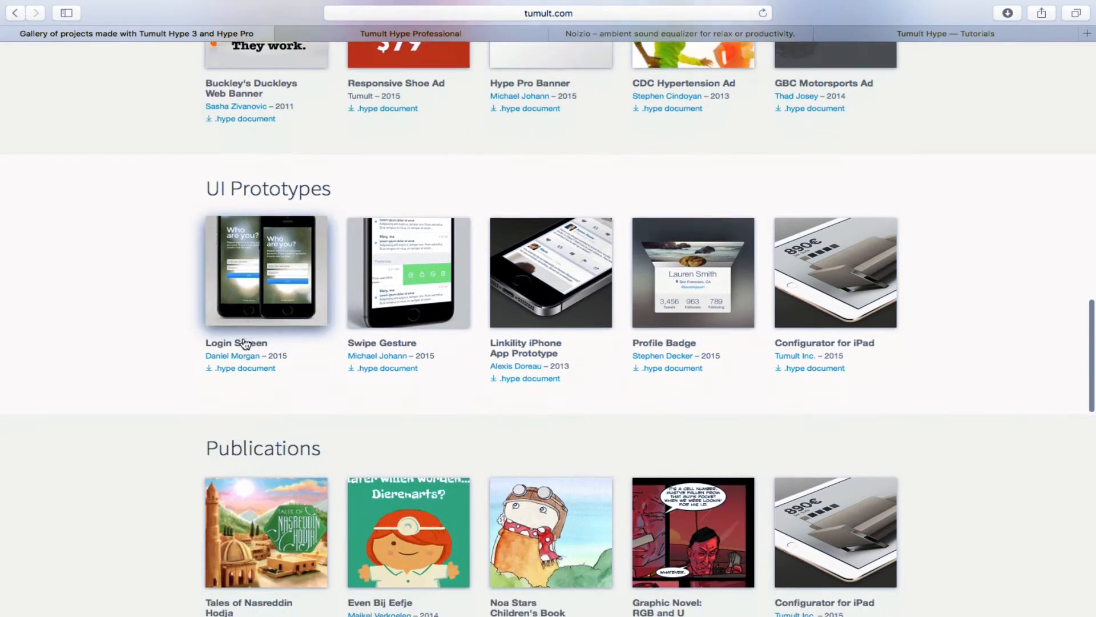
{"action": "scroll", "coordinate": [244, 343], "scroll_direction": "up", "scroll_amount": 15}
{"action": "scroll", "coordinate": [244, 342], "scroll_direction": "down", "scroll_amount": 6}
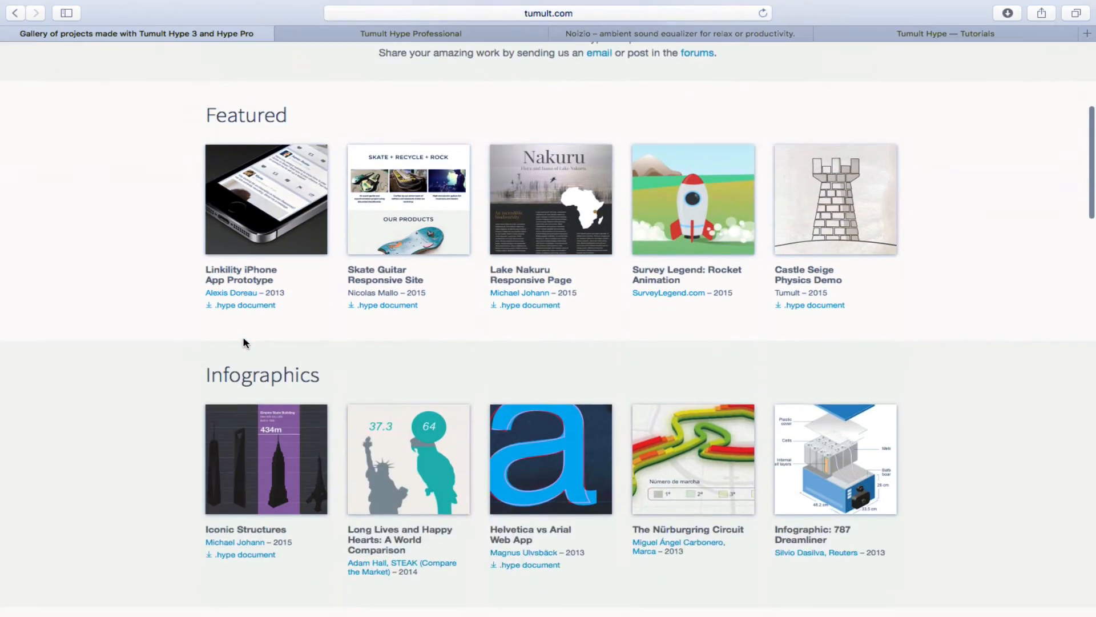
{"action": "scroll", "coordinate": [272, 393], "scroll_direction": "down", "scroll_amount": 20}
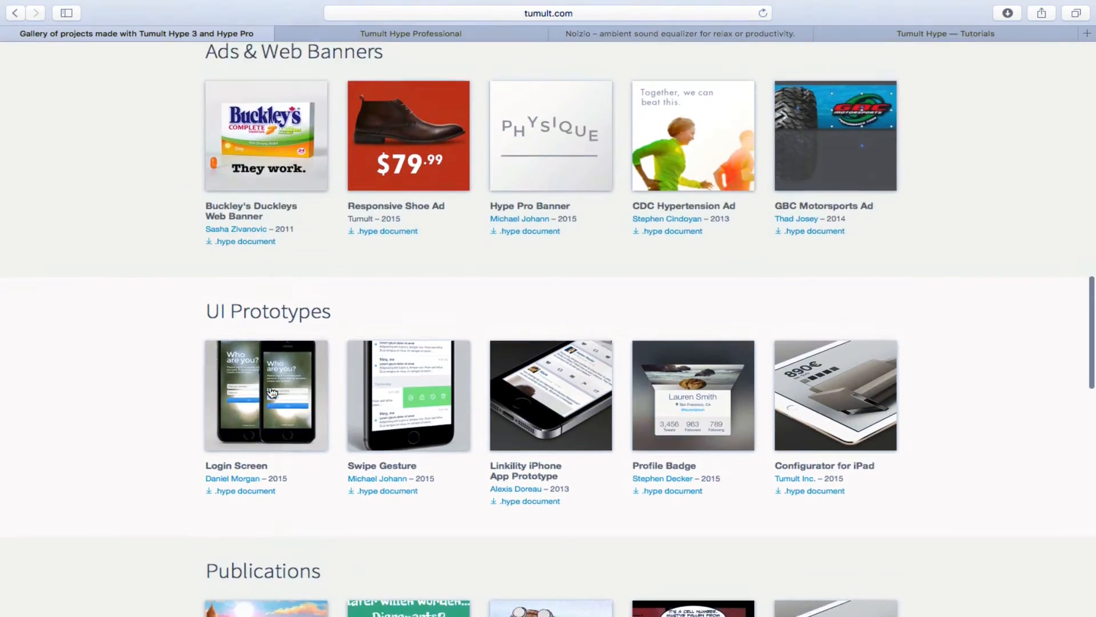
{"action": "scroll", "coordinate": [273, 393], "scroll_direction": "down", "scroll_amount": 5}
{"action": "scroll", "coordinate": [548, 417], "scroll_direction": "down", "scroll_amount": 3}
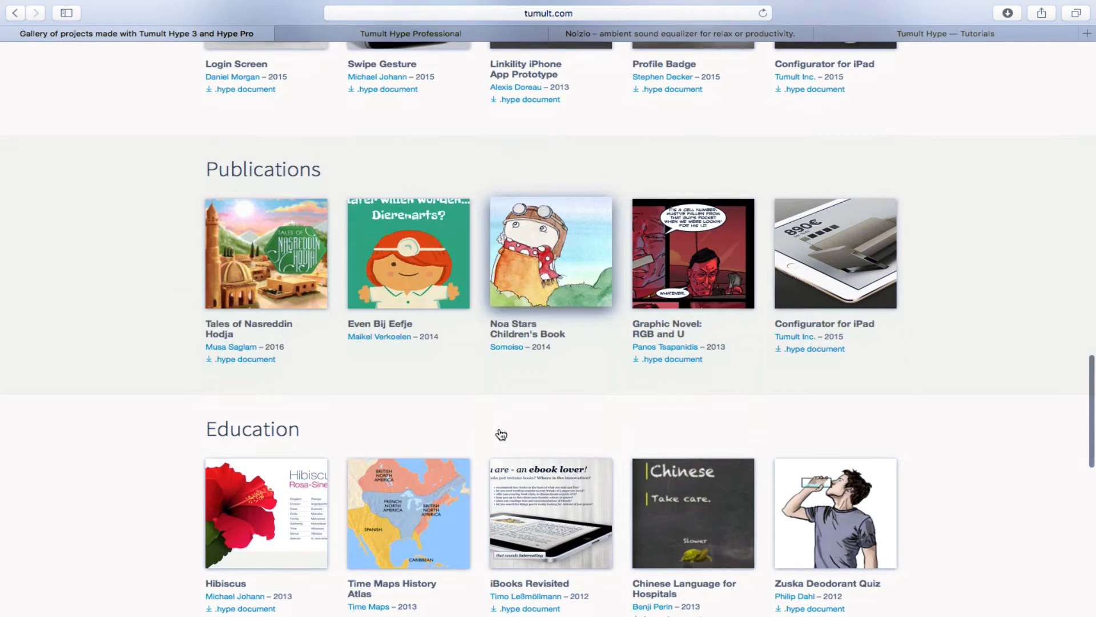
Browse the RGB and U comic site's characters and issue #1, then close it and return to Hype.
{"action": "left_click", "coordinate": [709, 274]}
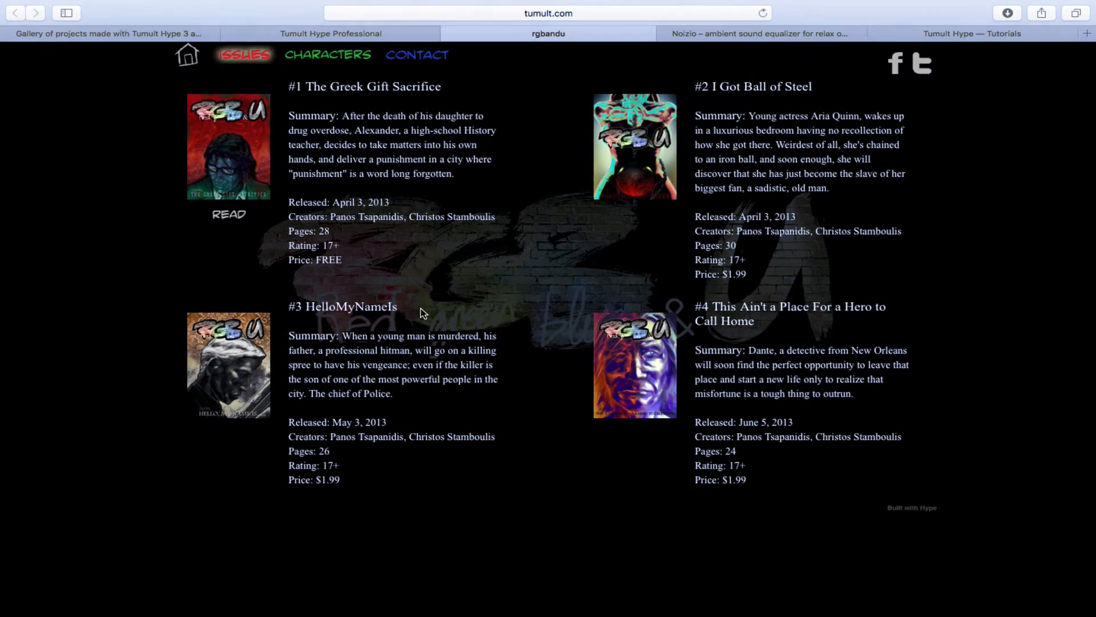
{"action": "left_click", "coordinate": [316, 59]}
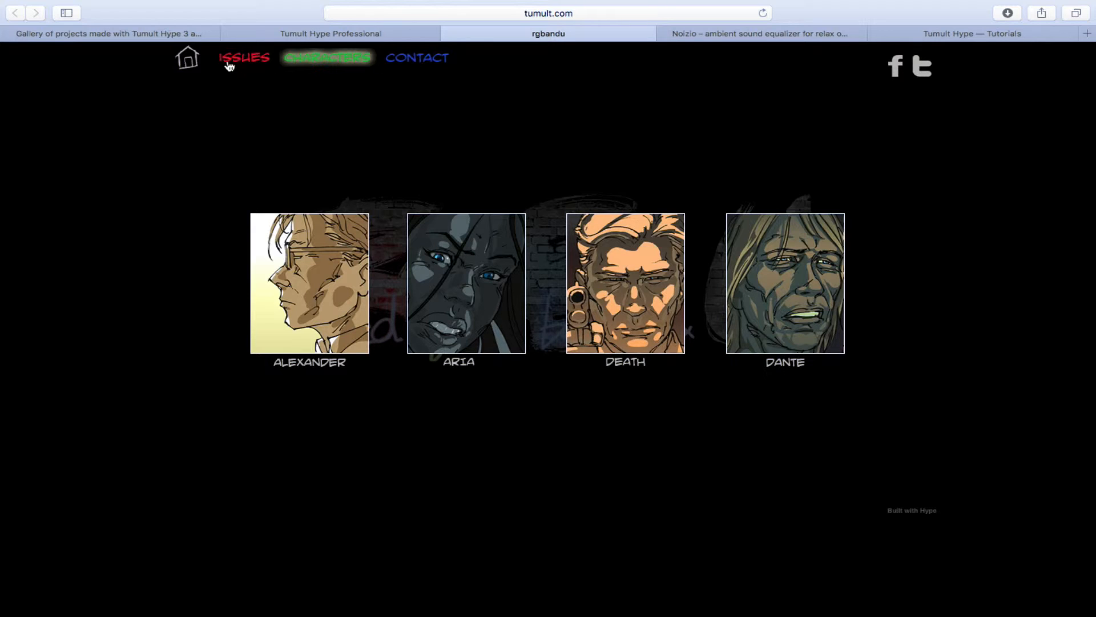
{"action": "left_click", "coordinate": [248, 59]}
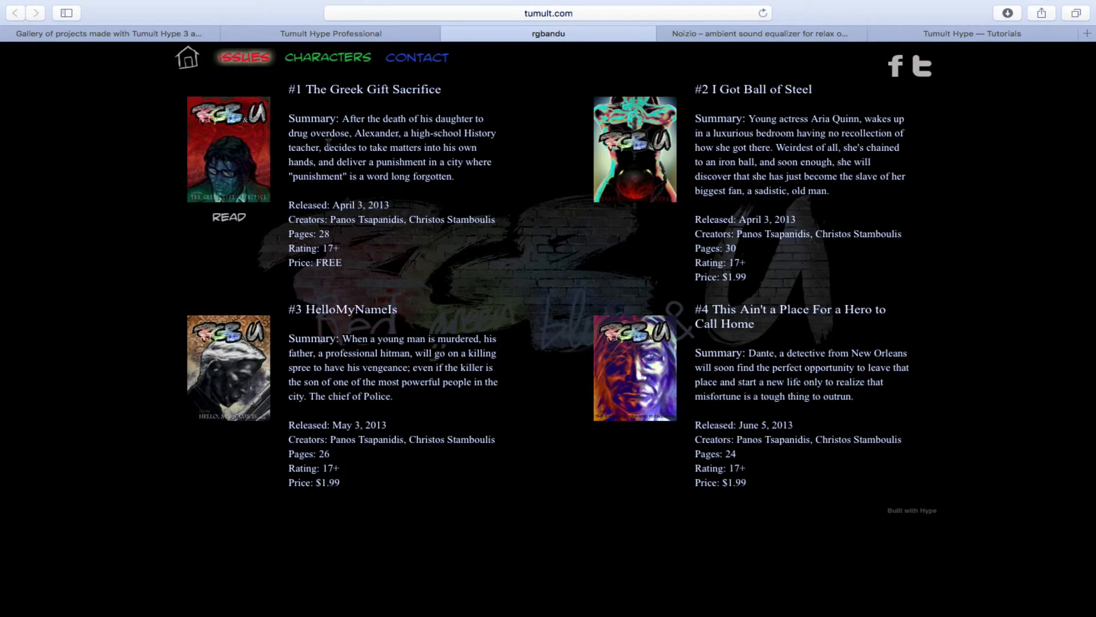
{"action": "left_click", "coordinate": [238, 147]}
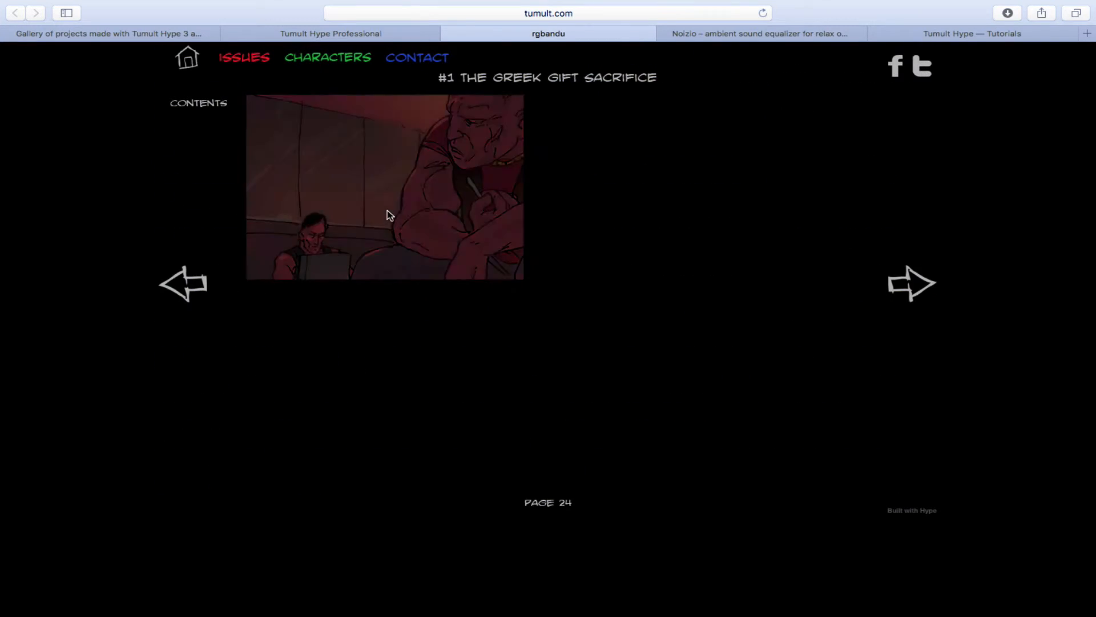
{"action": "left_click", "coordinate": [926, 286]}
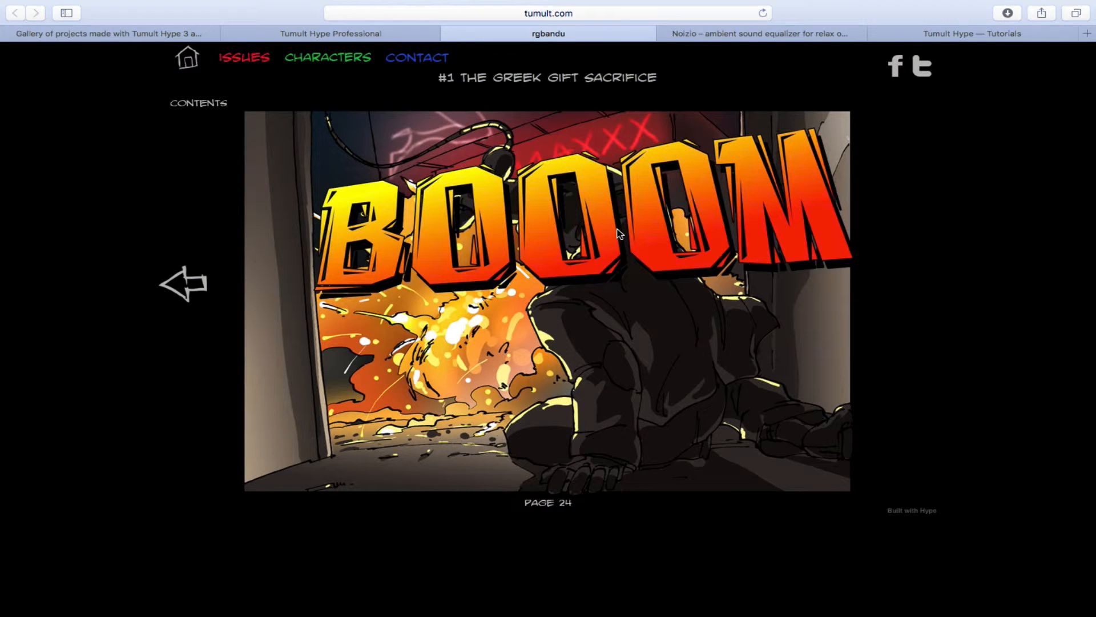
{"action": "left_click", "coordinate": [451, 35]}
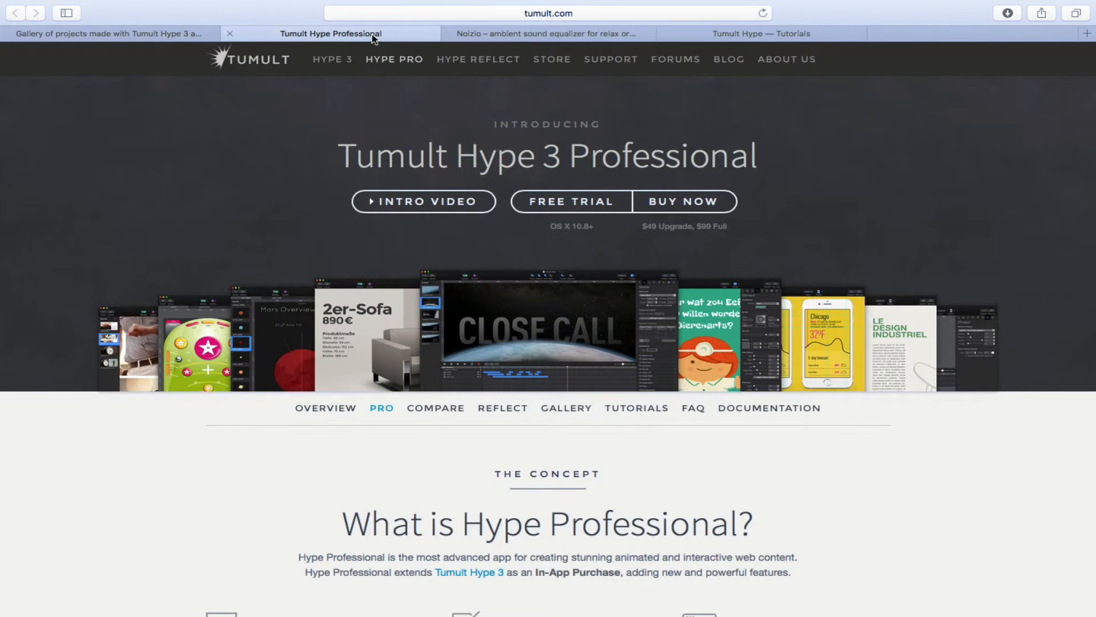
{"action": "key", "text": "ctrl+Left"}
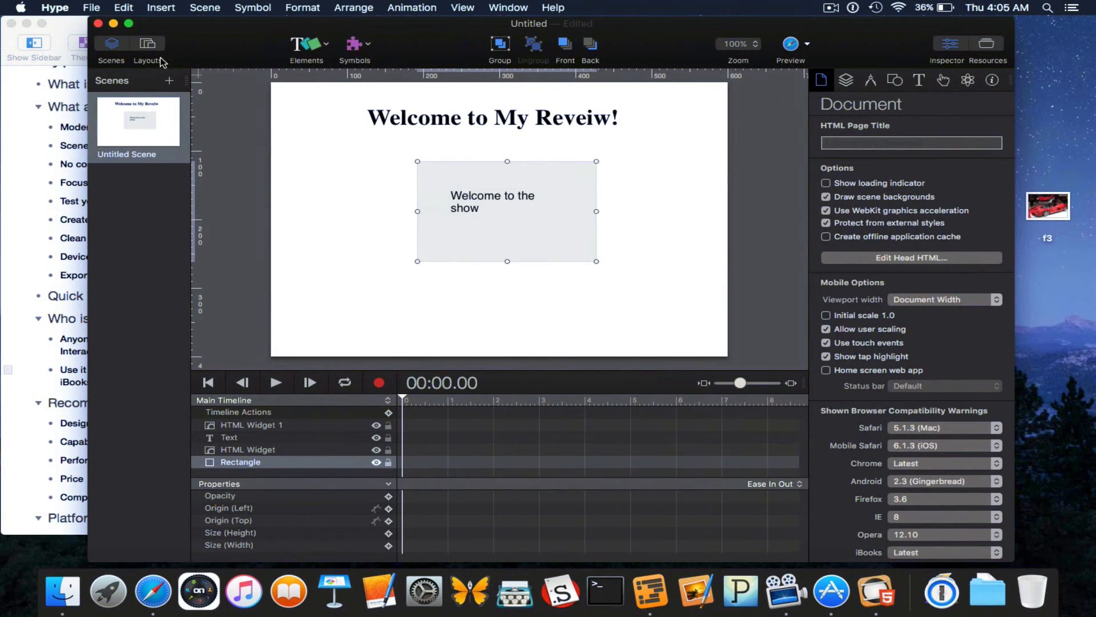
Bring the OmniOutliner review outline forward and scroll to its Recommendation, Platforms and Price points.
{"action": "left_click", "coordinate": [70, 26]}
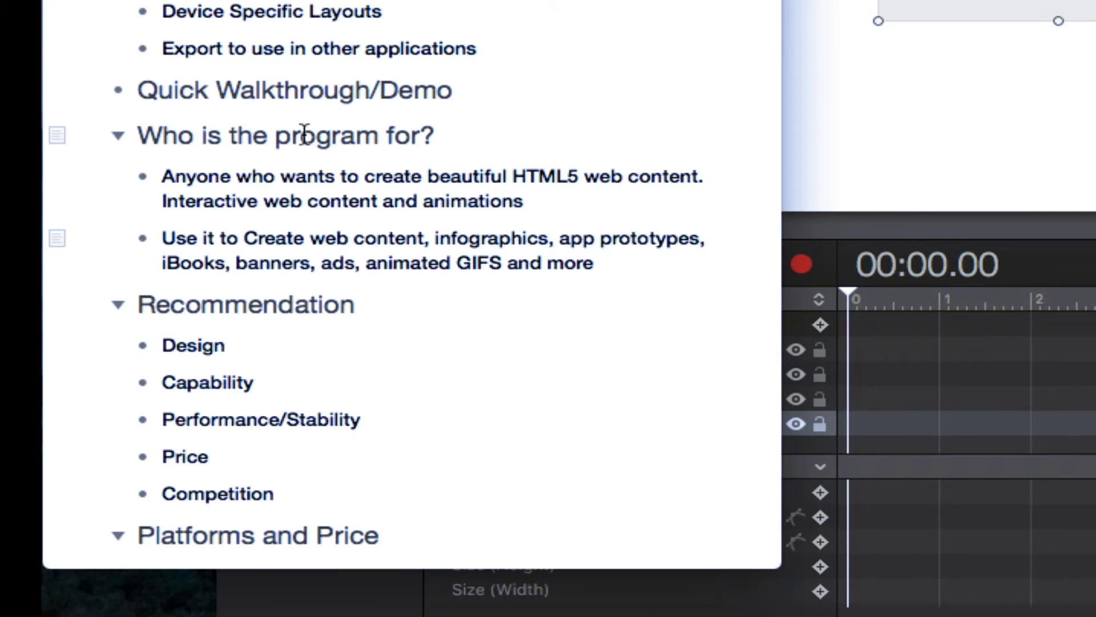
{"action": "scroll", "coordinate": [303, 148], "scroll_direction": "down", "scroll_amount": 3}
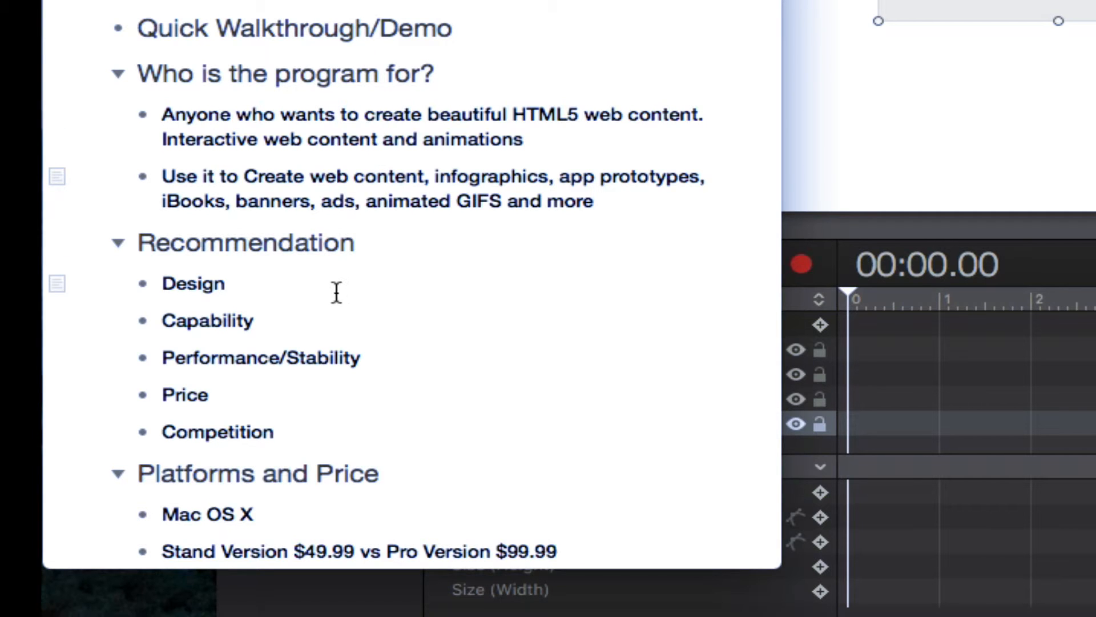
Scroll through the review outline, shift the Hype window right, and bring the outline back in front.
{"action": "scroll", "coordinate": [336, 298], "scroll_direction": "down", "scroll_amount": 2}
{"action": "scroll", "coordinate": [335, 299], "scroll_direction": "down", "scroll_amount": 2}
{"action": "scroll", "coordinate": [335, 298], "scroll_direction": "down", "scroll_amount": 2}
{"action": "left_click_drag", "start_coordinate": [856, 1], "coordinate": [885, 1]}
{"action": "key", "text": "super+Tab"}
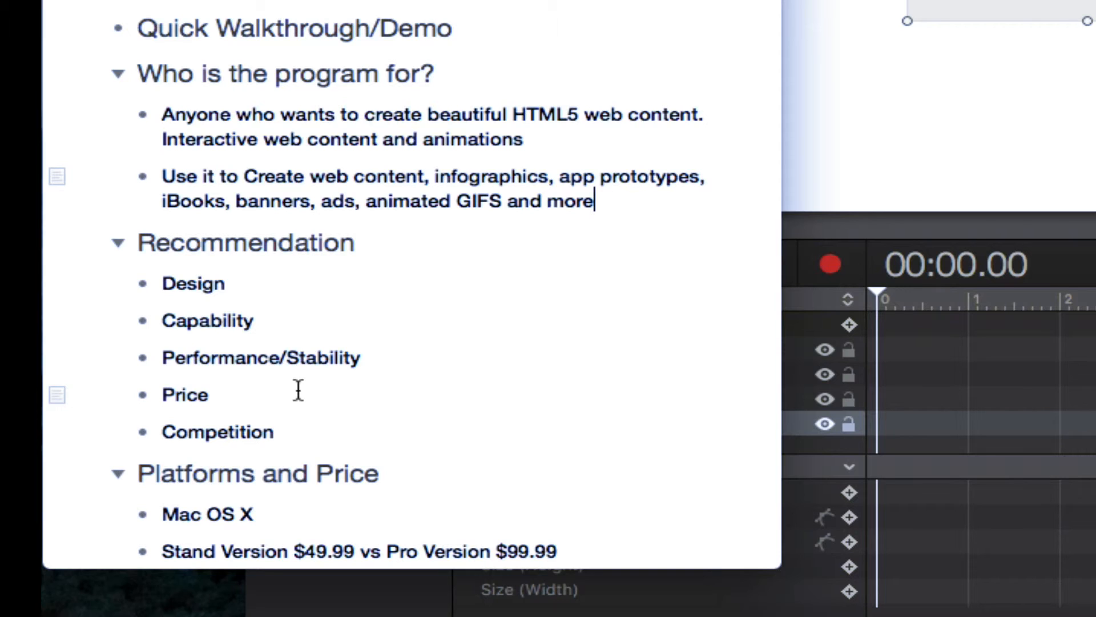
{"action": "scroll", "coordinate": [295, 413], "scroll_direction": "down", "scroll_amount": 2}
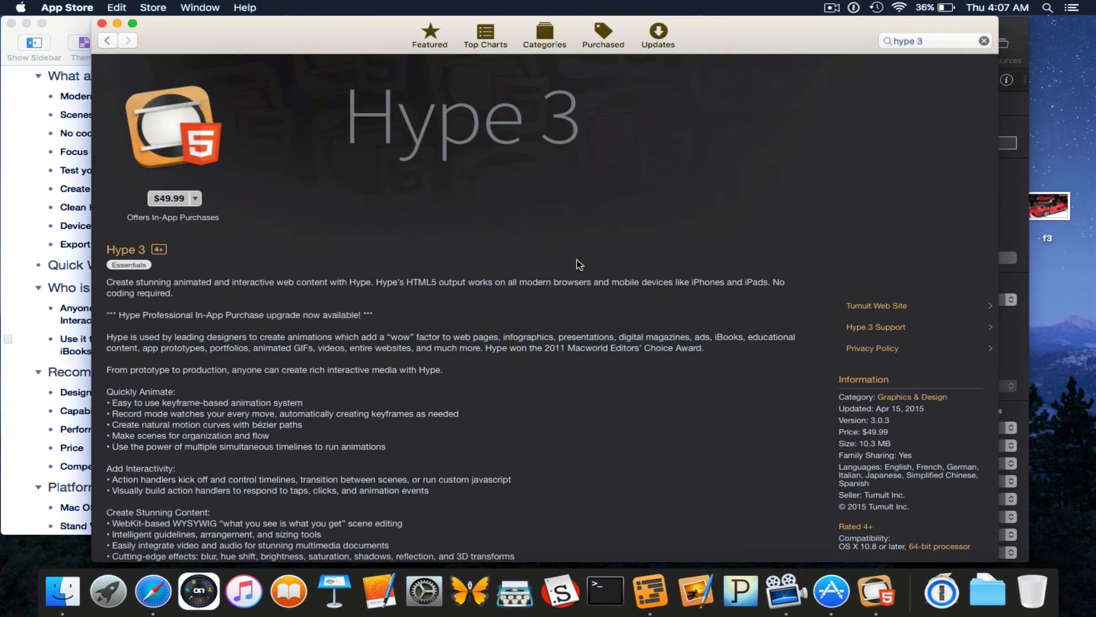
Scroll the Hype 3 App Store description and view its four screenshots.
{"action": "scroll", "coordinate": [402, 279], "scroll_direction": "down", "scroll_amount": 5}
{"action": "scroll", "coordinate": [402, 279], "scroll_direction": "up", "scroll_amount": 3}
{"action": "scroll", "coordinate": [402, 279], "scroll_direction": "down", "scroll_amount": 5}
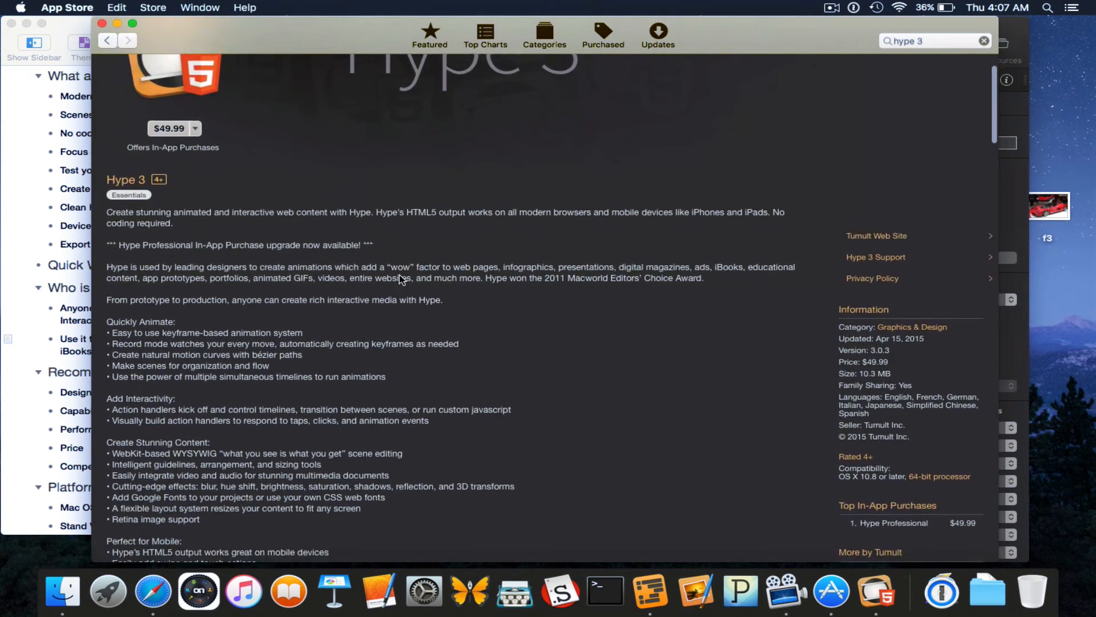
{"action": "scroll", "coordinate": [402, 279], "scroll_direction": "down", "scroll_amount": 6}
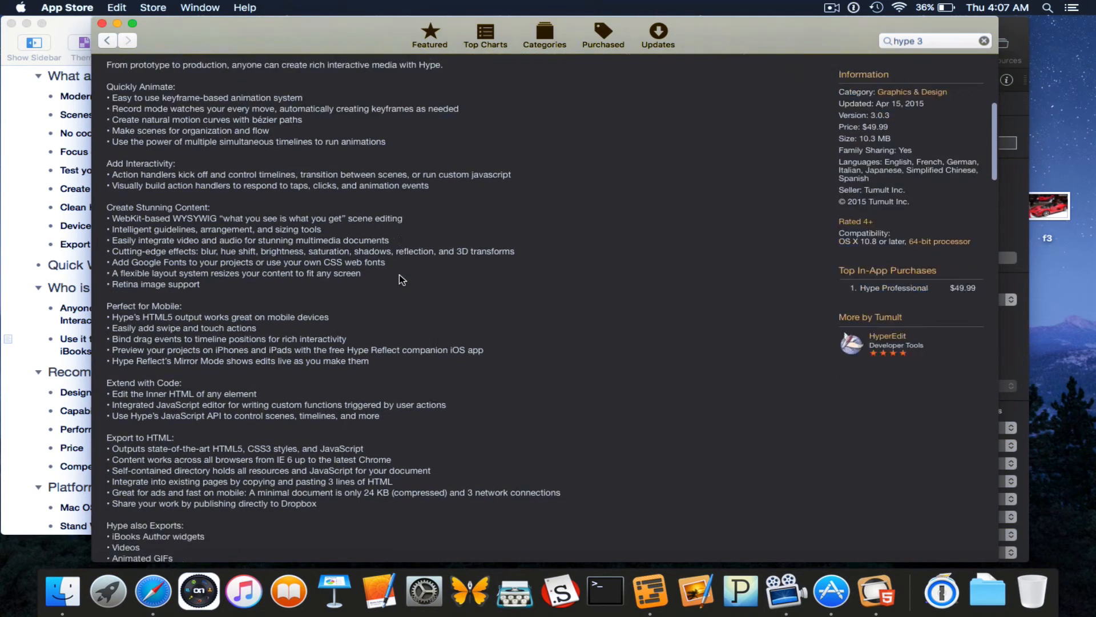
{"action": "scroll", "coordinate": [402, 278], "scroll_direction": "down", "scroll_amount": 8}
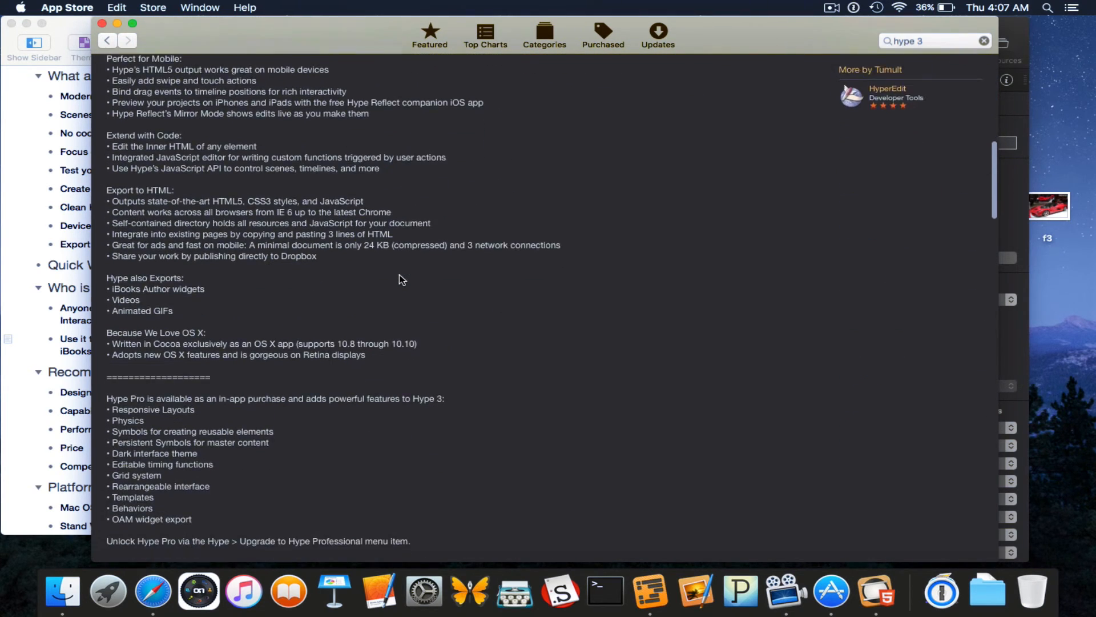
{"action": "scroll", "coordinate": [401, 279], "scroll_direction": "down", "scroll_amount": 7}
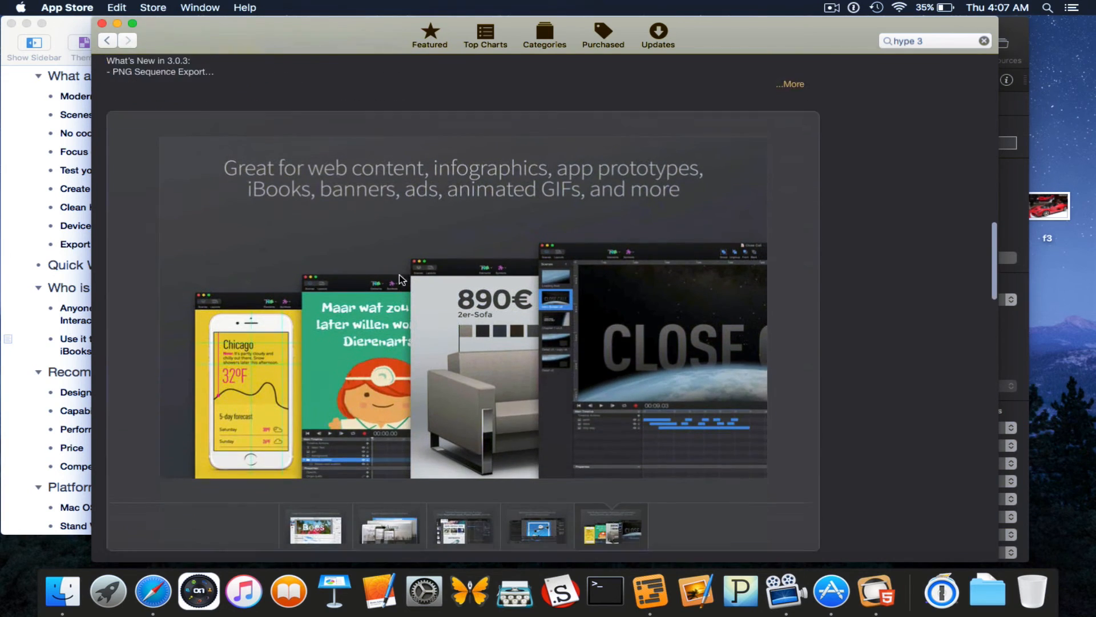
{"action": "scroll", "coordinate": [336, 431], "scroll_direction": "up", "scroll_amount": 1}
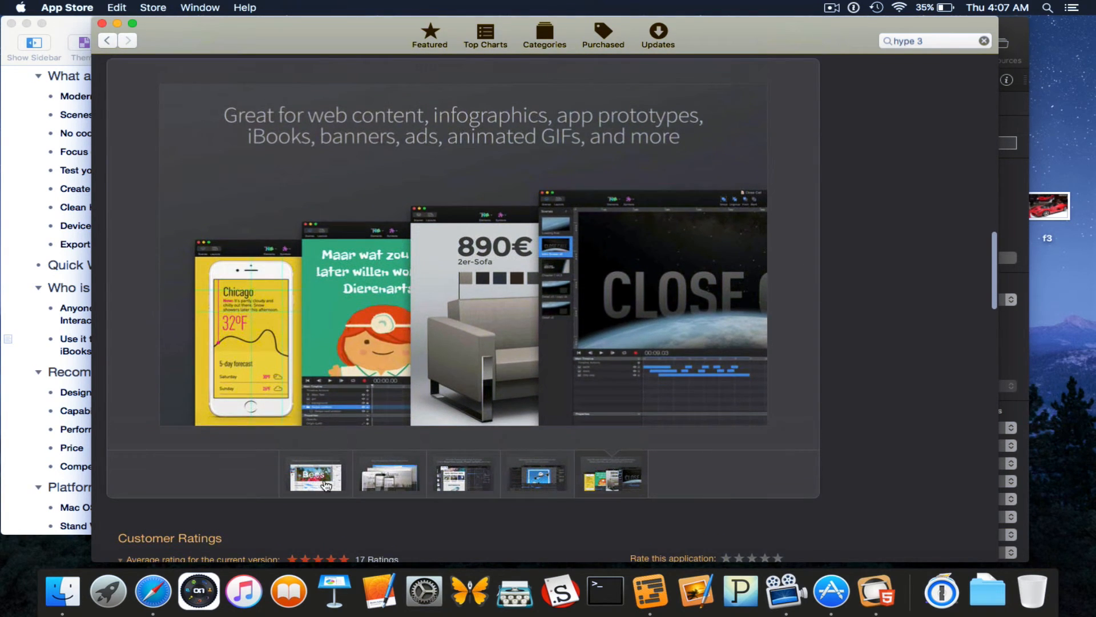
{"action": "left_click", "coordinate": [327, 485]}
{"action": "left_click", "coordinate": [422, 483]}
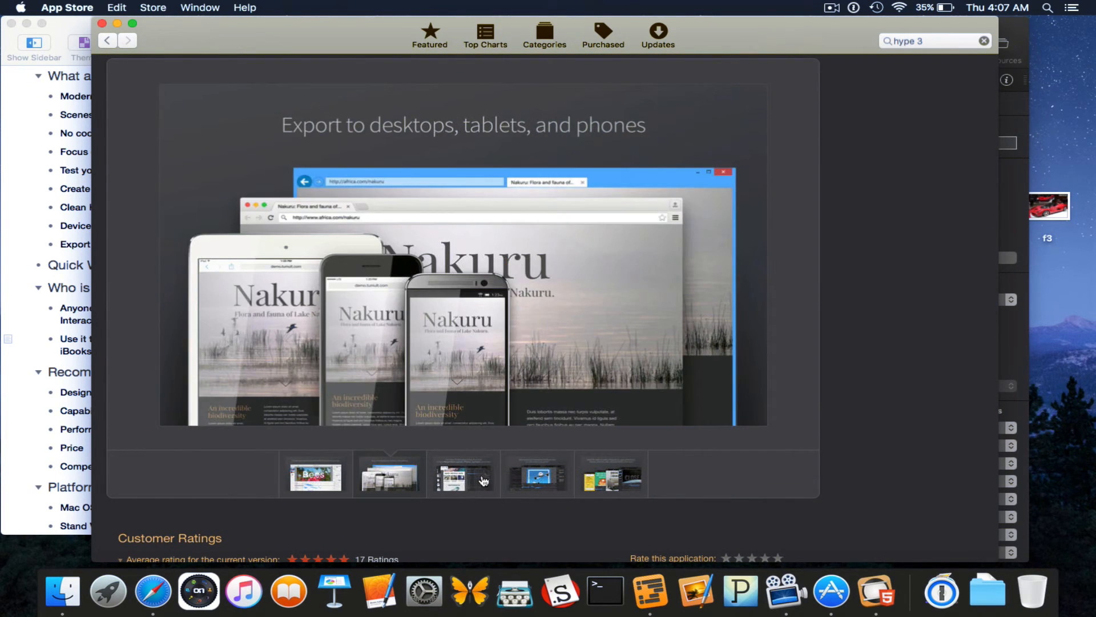
{"action": "left_click", "coordinate": [484, 482]}
{"action": "left_click", "coordinate": [552, 482]}
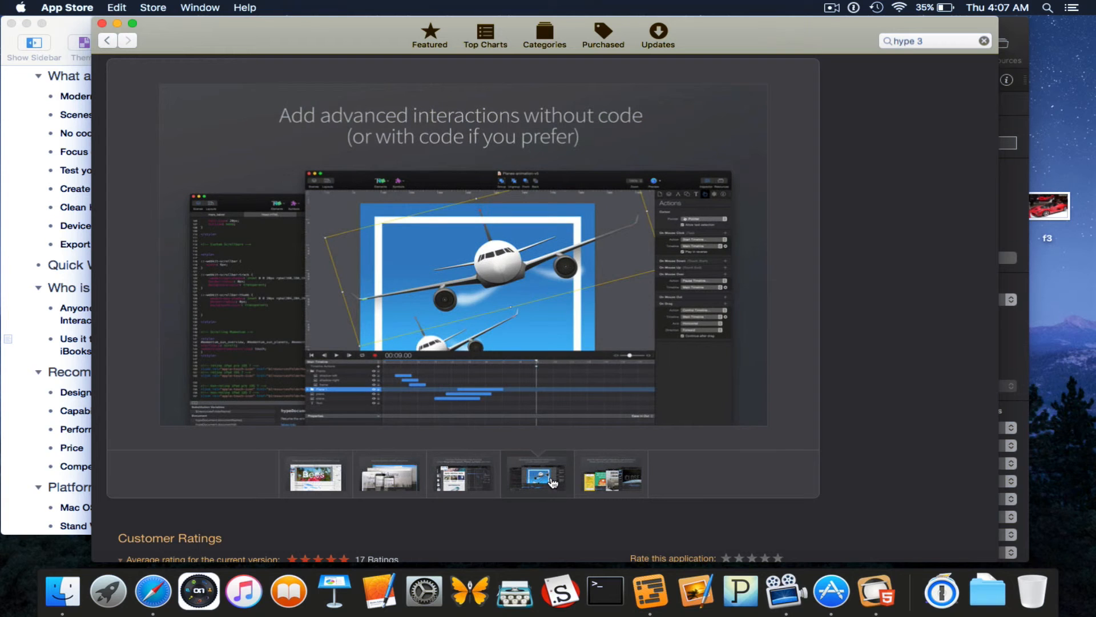
Scroll through the Hype 3 reviews, close the App Store, and click into the outline's Competition item.
{"action": "scroll", "coordinate": [685, 443], "scroll_direction": "down", "scroll_amount": 8}
{"action": "scroll", "coordinate": [684, 440], "scroll_direction": "down", "scroll_amount": 1}
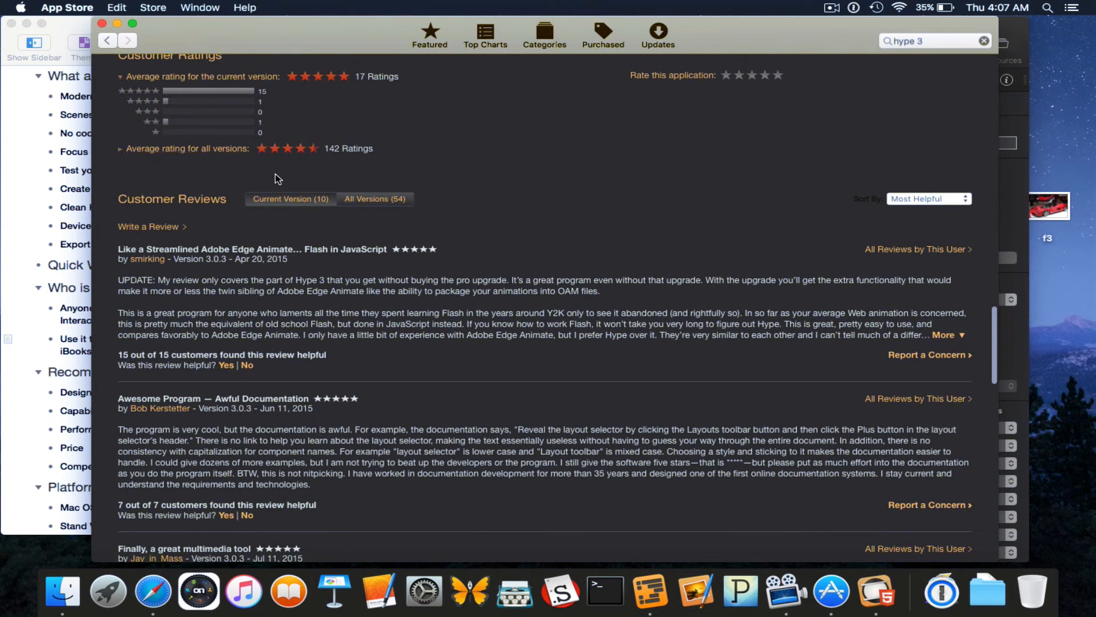
{"action": "scroll", "coordinate": [240, 251], "scroll_direction": "down", "scroll_amount": 5}
{"action": "scroll", "coordinate": [239, 252], "scroll_direction": "down", "scroll_amount": 11}
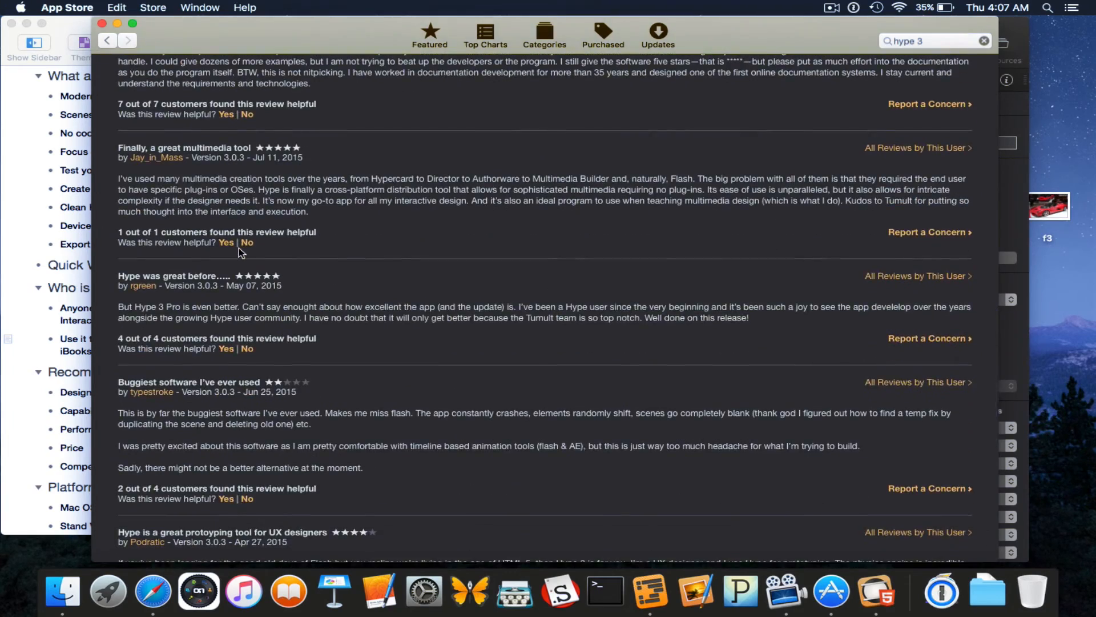
{"action": "scroll", "coordinate": [239, 248], "scroll_direction": "down", "scroll_amount": 17}
{"action": "scroll", "coordinate": [238, 248], "scroll_direction": "up", "scroll_amount": 20}
{"action": "scroll", "coordinate": [239, 248], "scroll_direction": "up", "scroll_amount": 20}
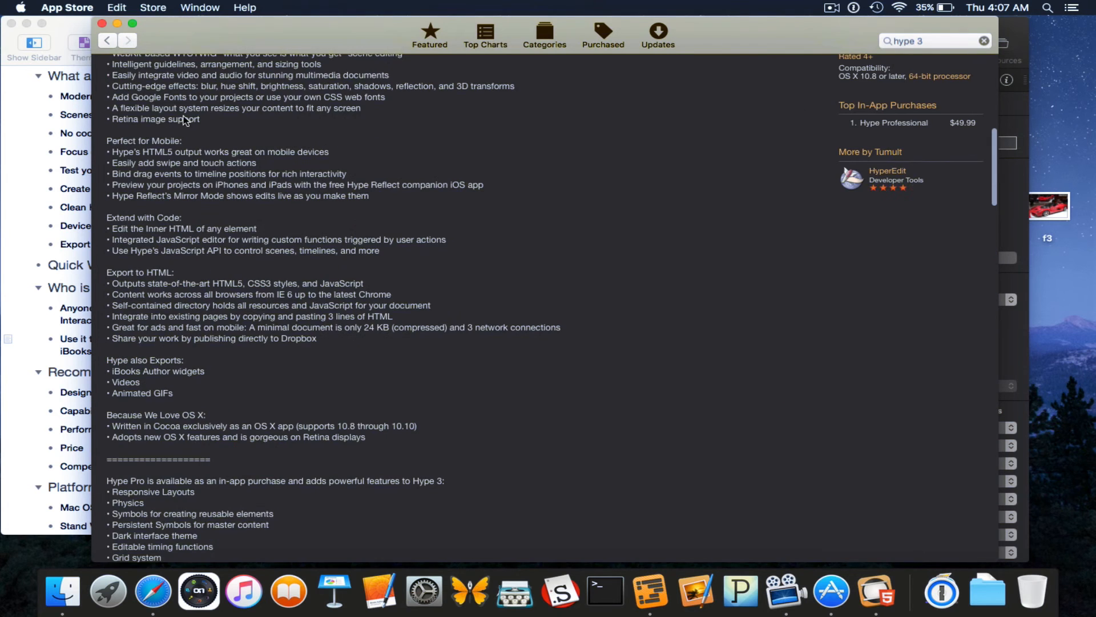
{"action": "left_click", "coordinate": [102, 24]}
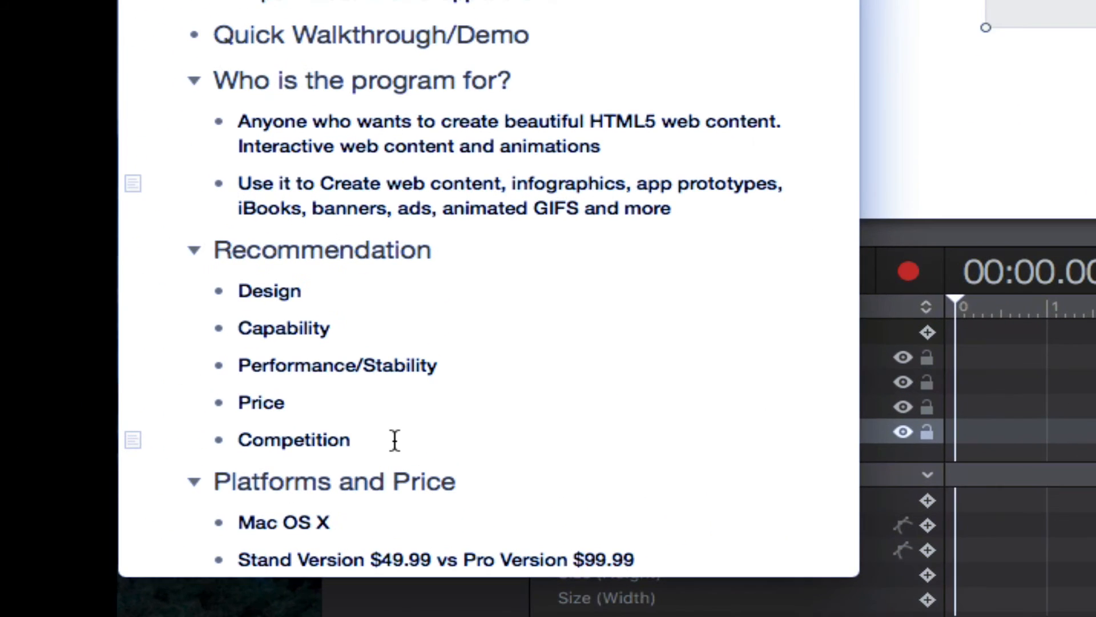
{"action": "left_click", "coordinate": [138, 466]}
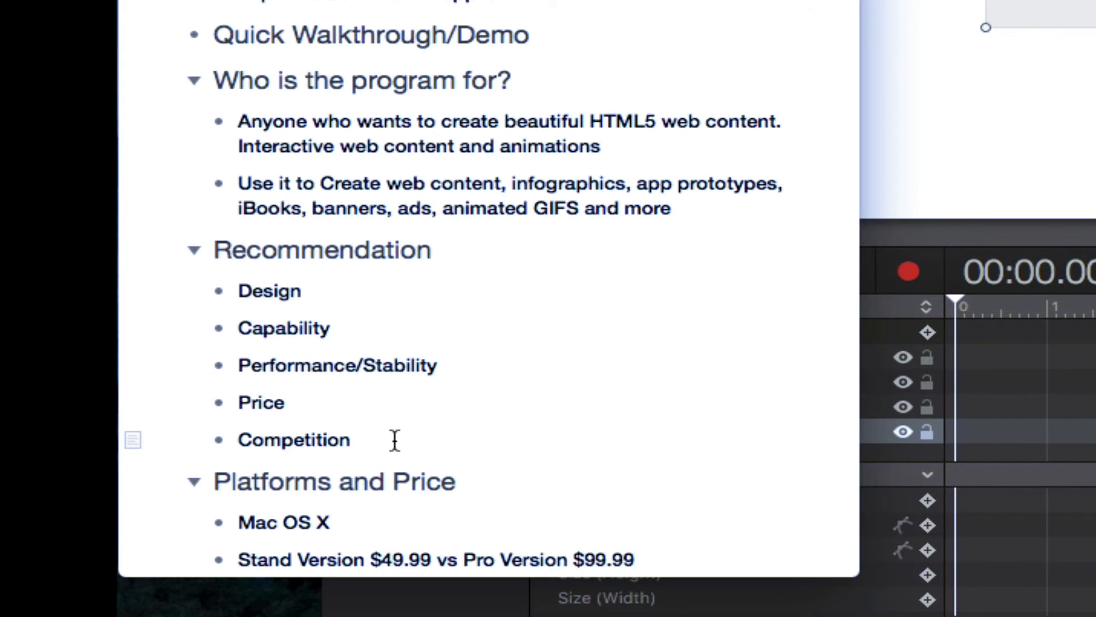